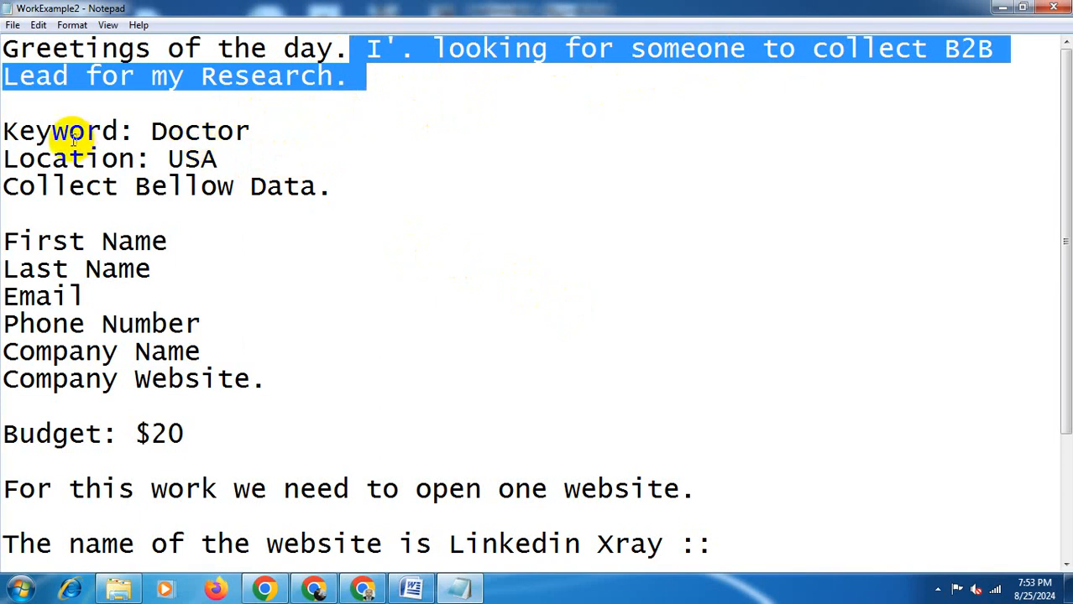
- Read through the lead-collection brief: keyword, location, required data fields, budget and the website to use
click(152, 132)
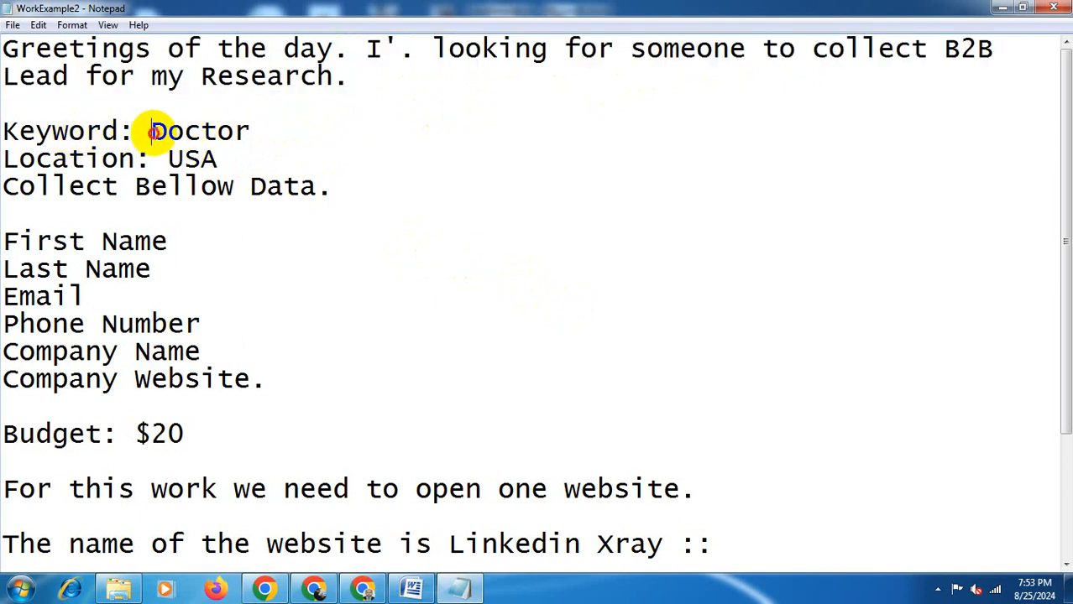
drag(152, 131, 250, 132)
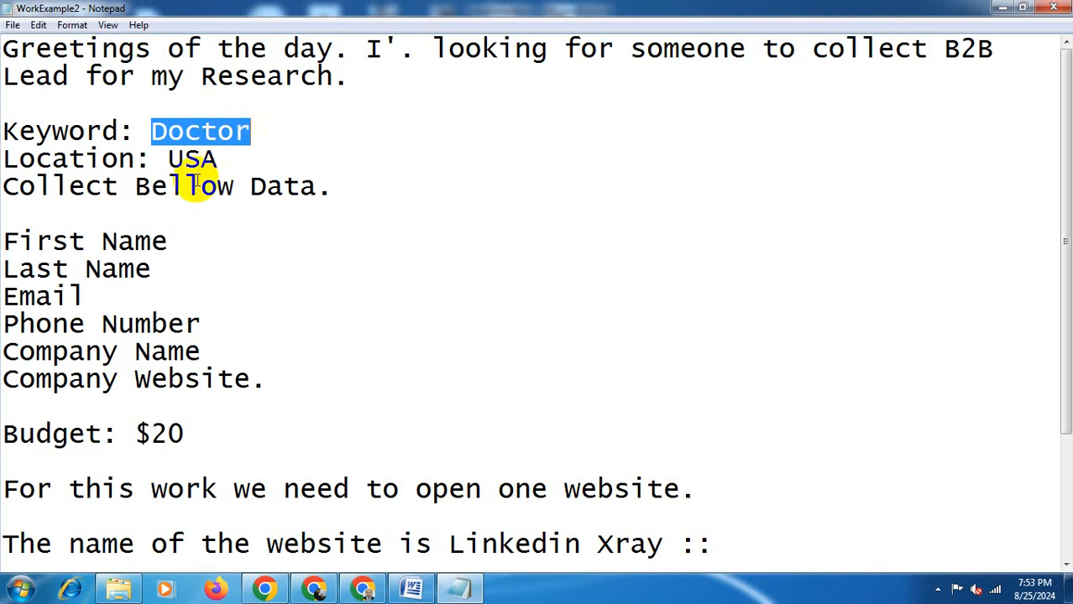
click(168, 159)
drag(170, 159, 206, 160)
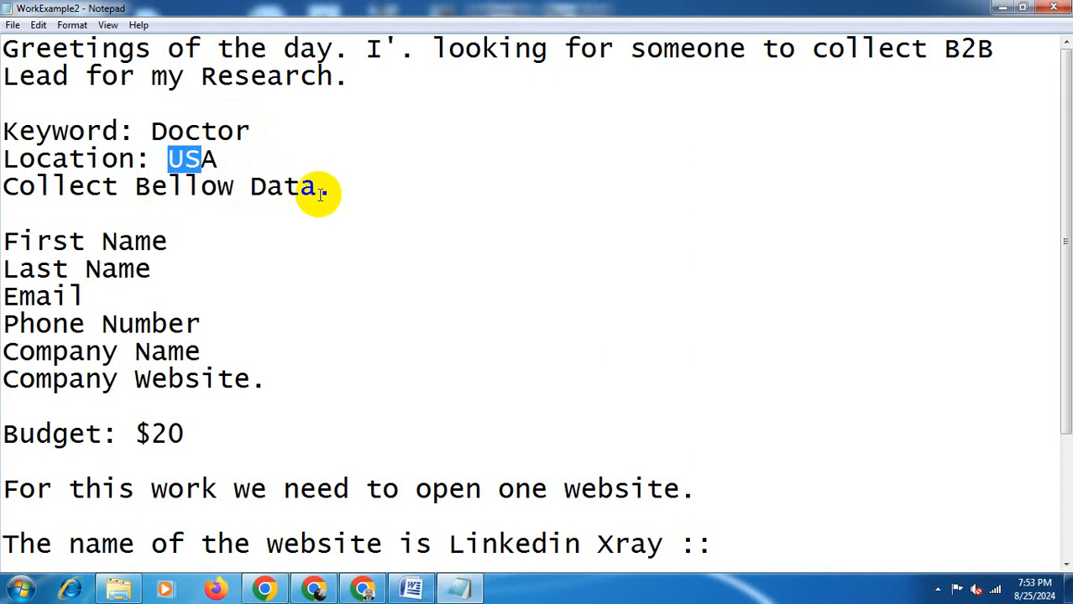
click(365, 187)
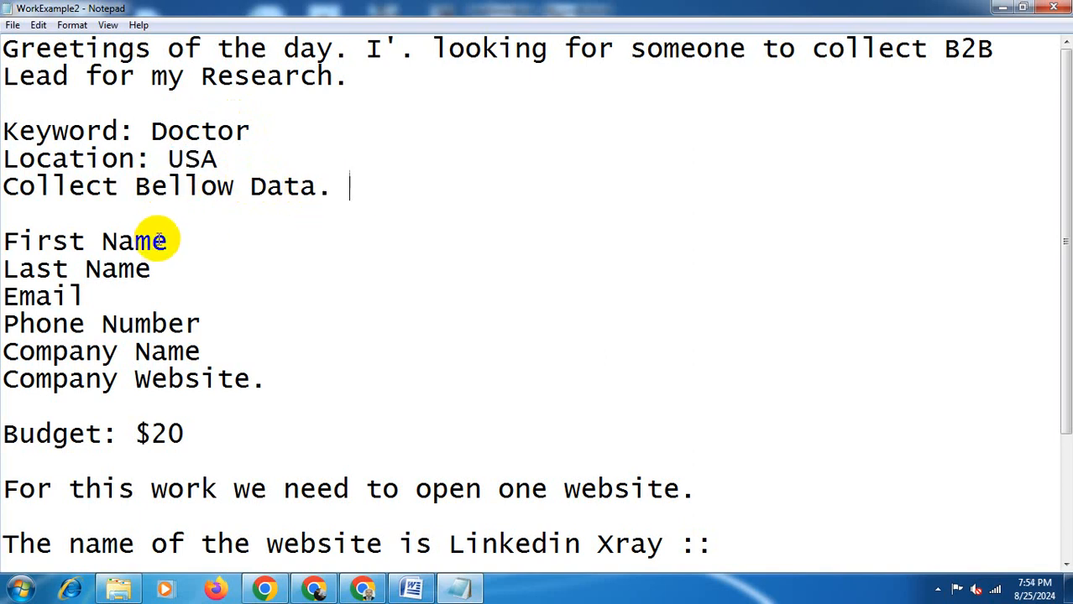
click(183, 241)
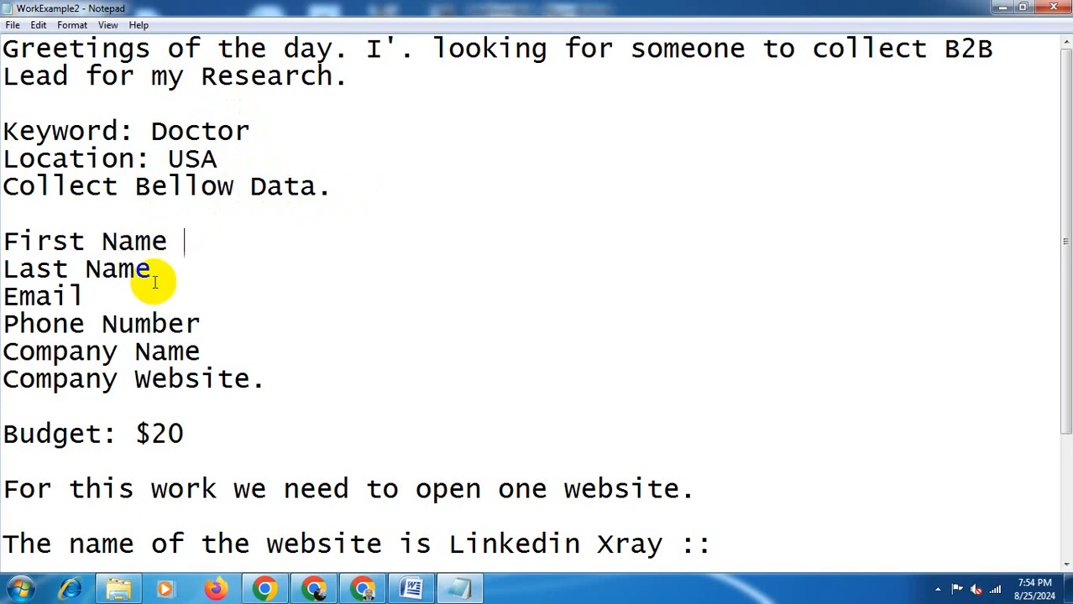
click(177, 256)
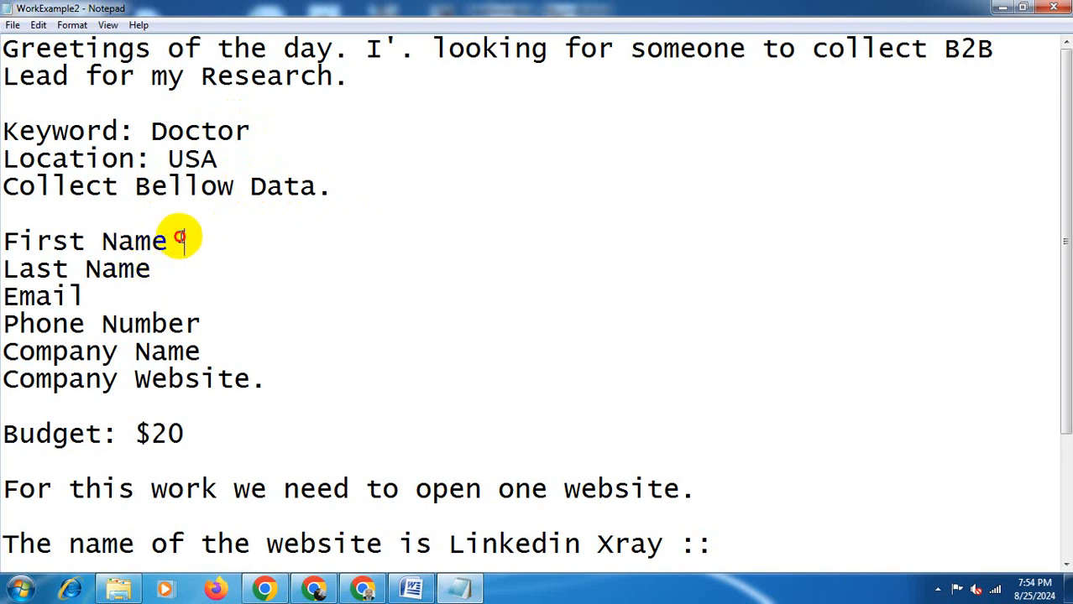
drag(182, 237, 180, 272)
click(178, 246)
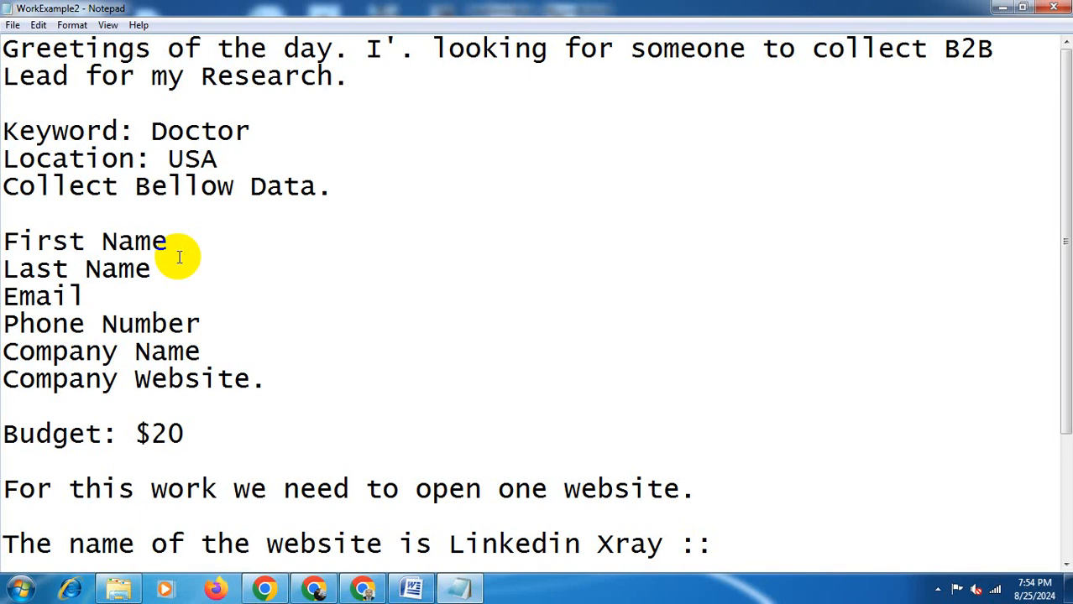
click(176, 273)
click(160, 292)
click(218, 326)
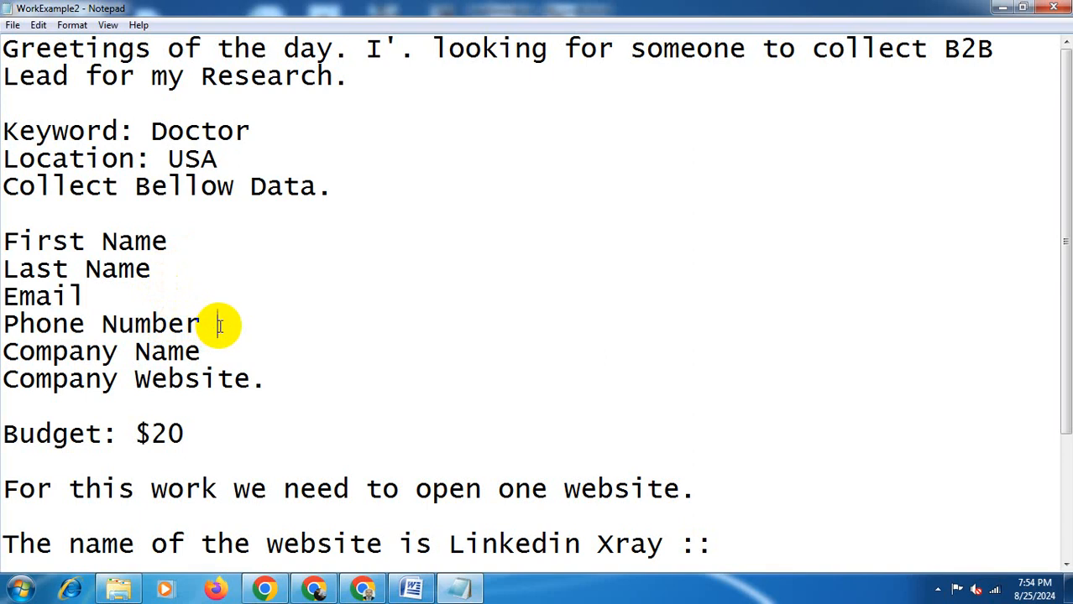
click(228, 351)
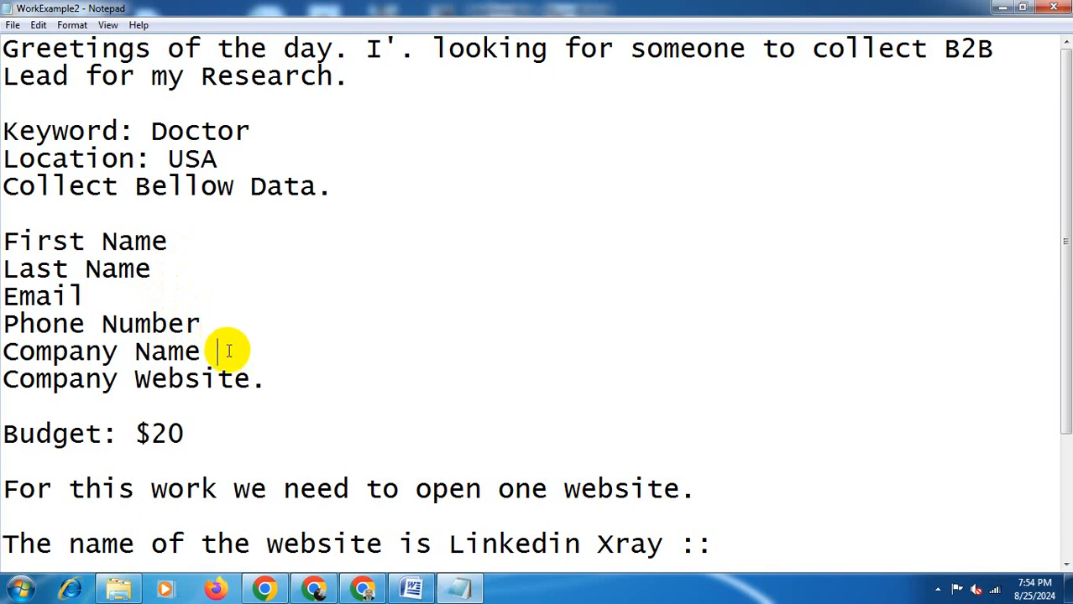
click(268, 368)
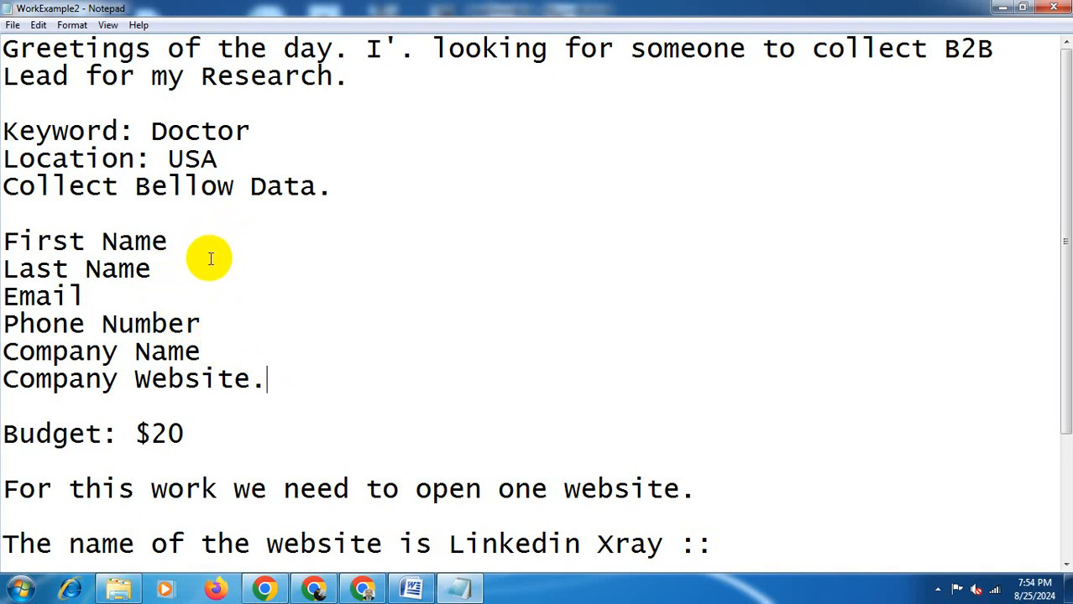
click(211, 260)
click(185, 297)
click(232, 321)
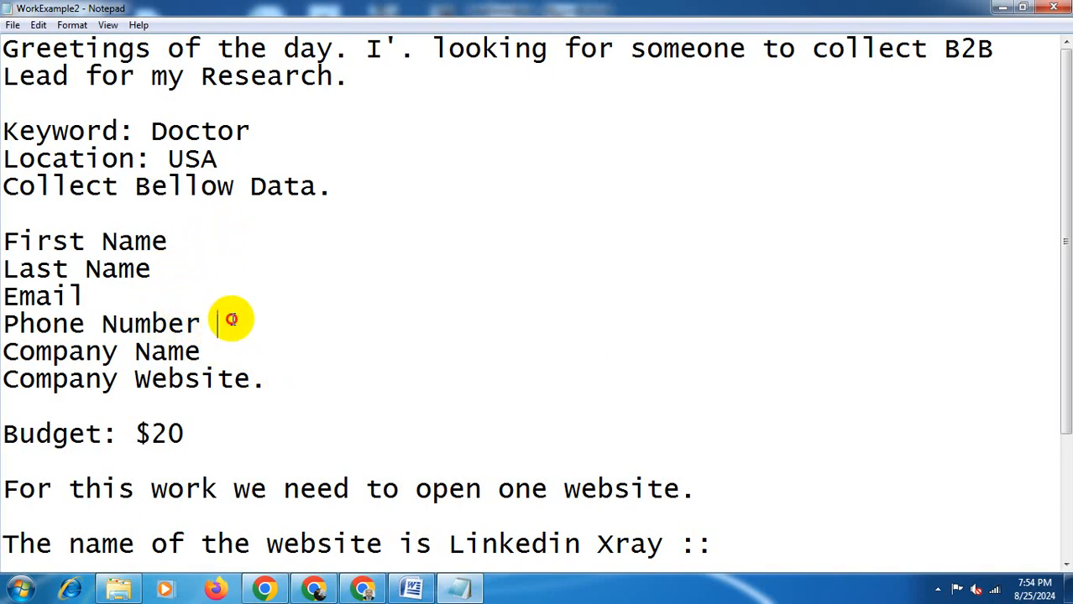
click(238, 342)
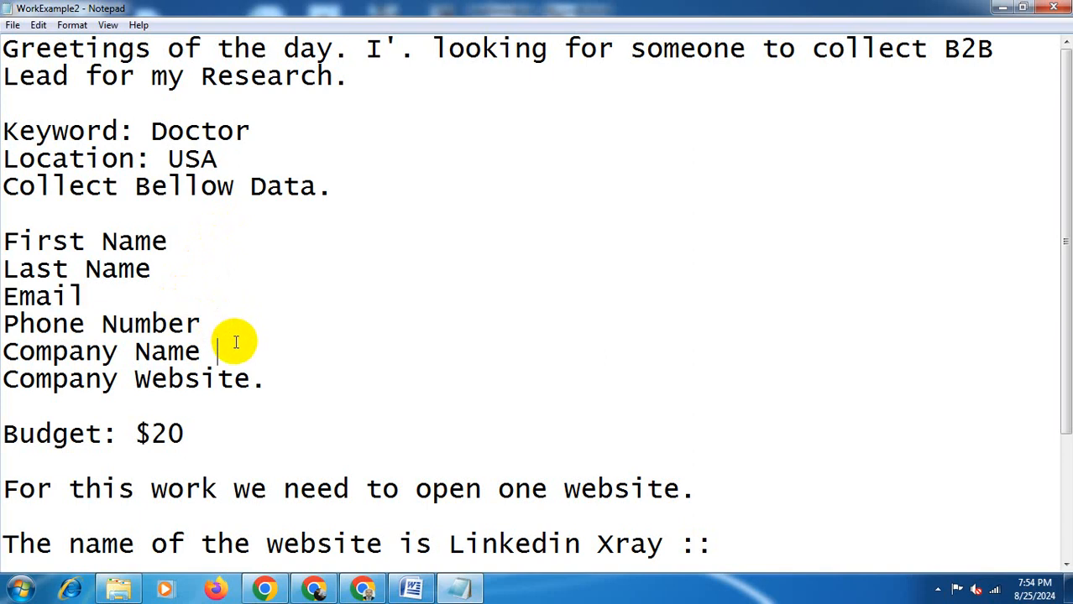
click(277, 375)
click(191, 430)
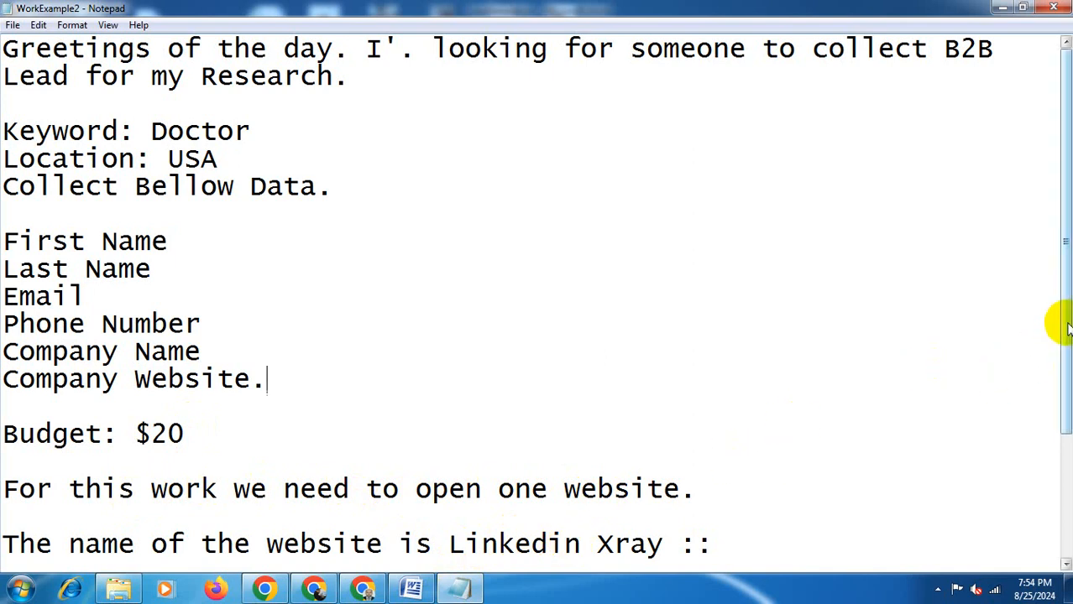
drag(1066, 326, 1066, 410)
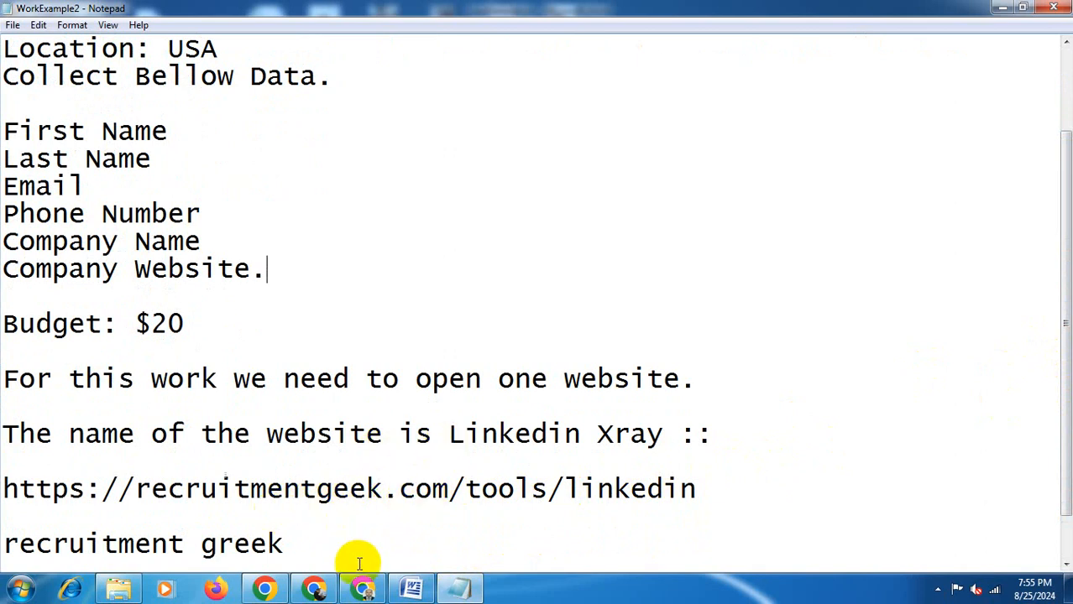
- In a new browser tab, search Google for linkedin xray and open the Recruitment Geek FREE LinkedIn Xray Search Tool
click(362, 590)
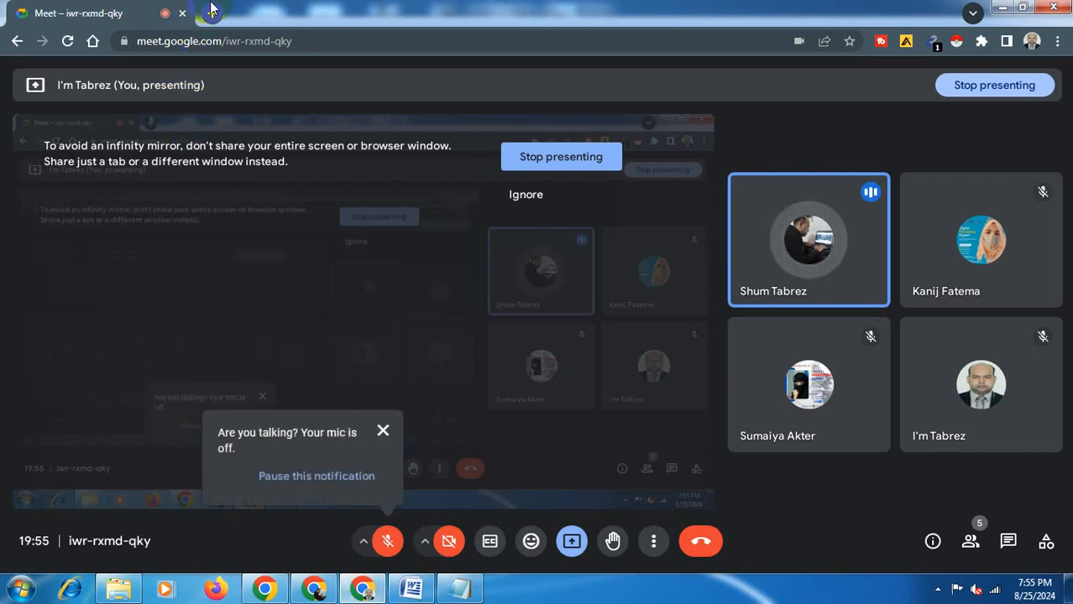
click(211, 13)
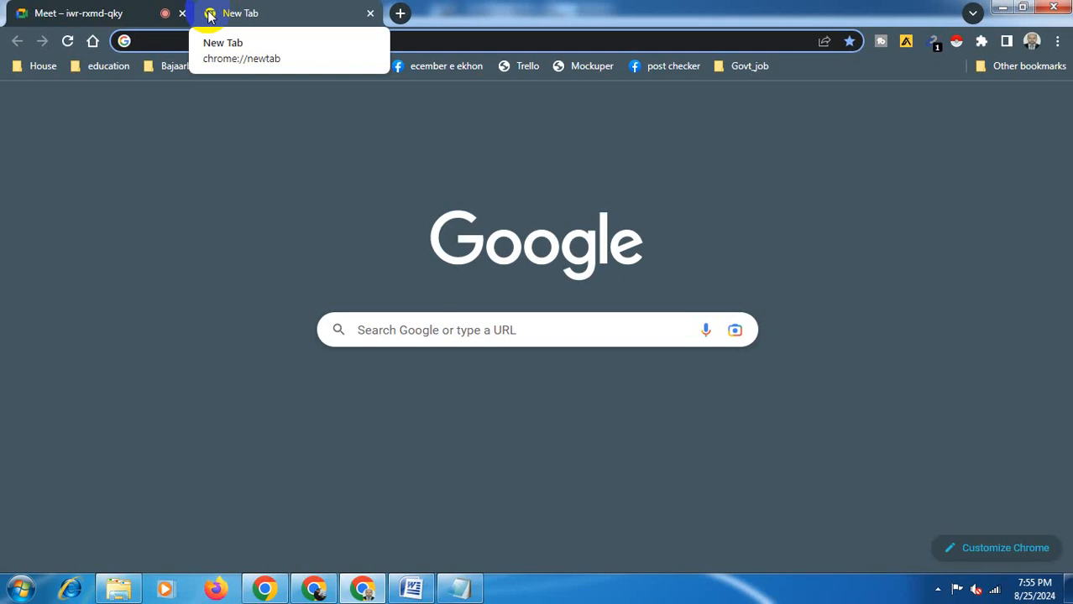
text(l)
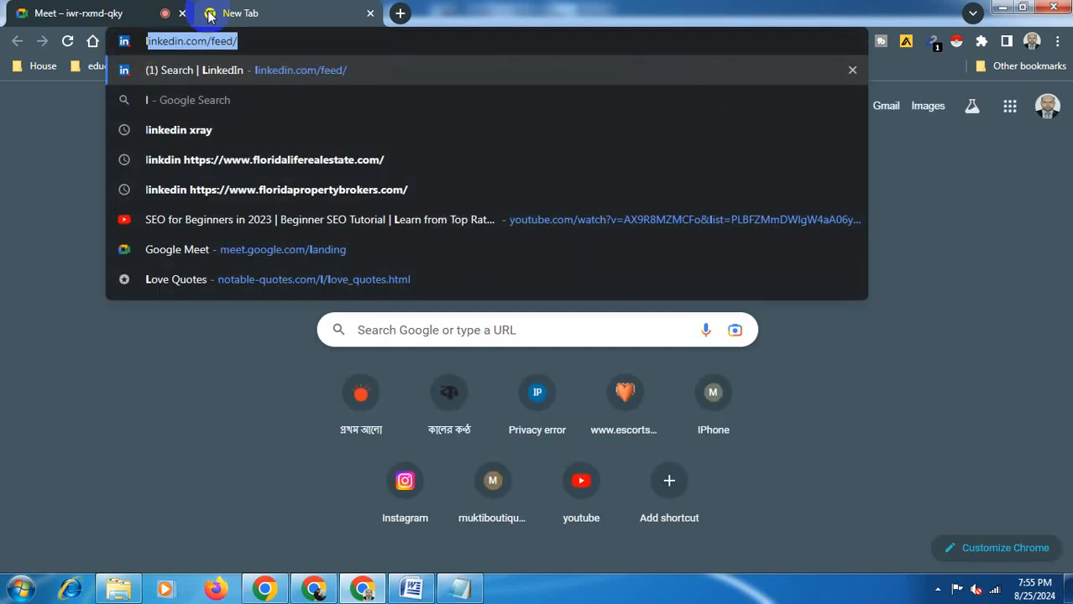
text(ink)
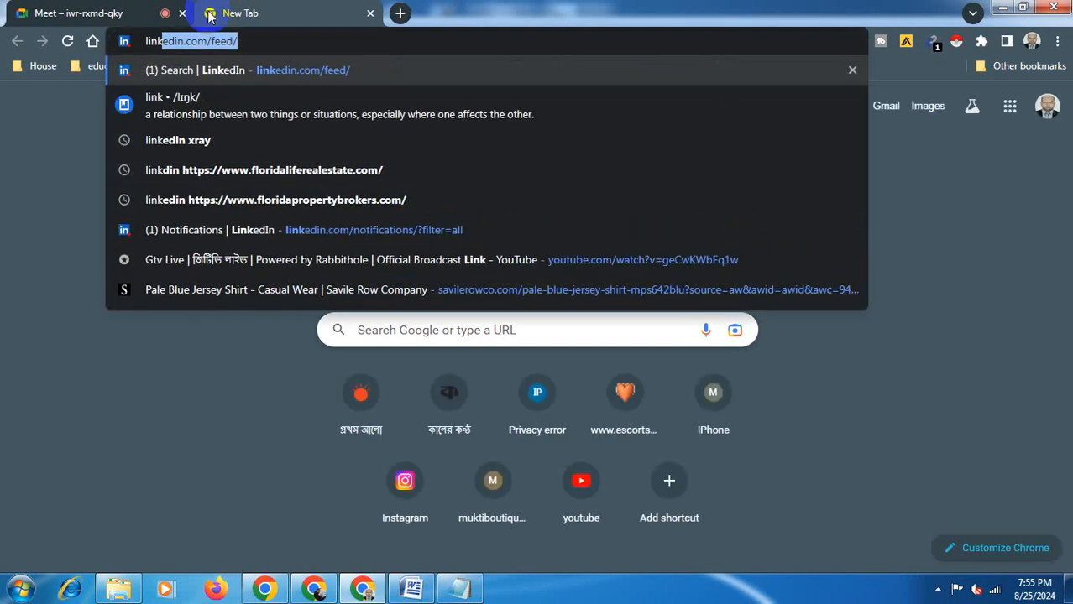
text(e)
text(in)
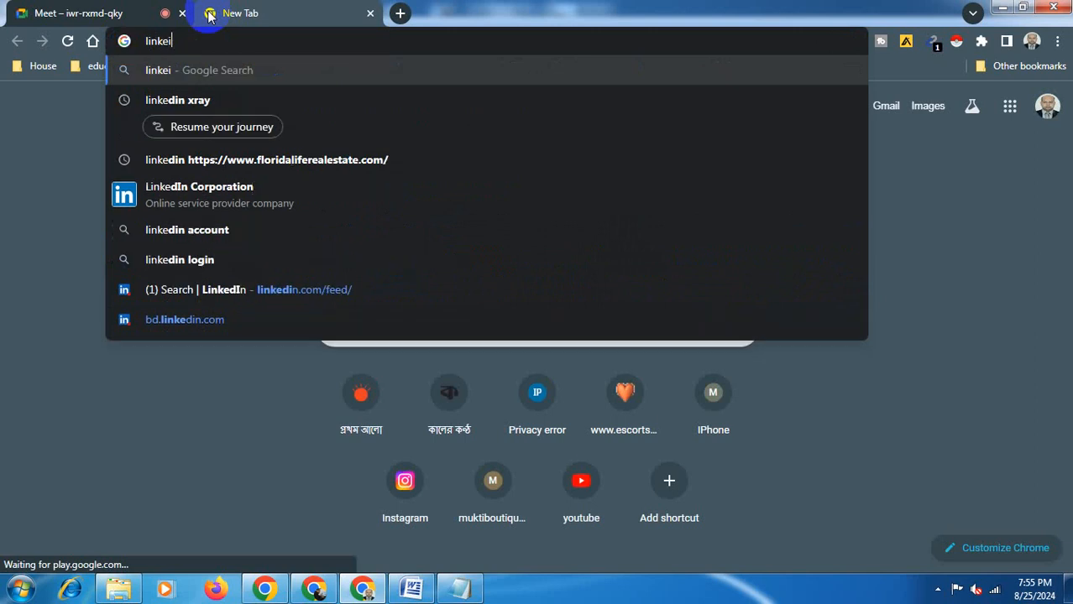
text( x)
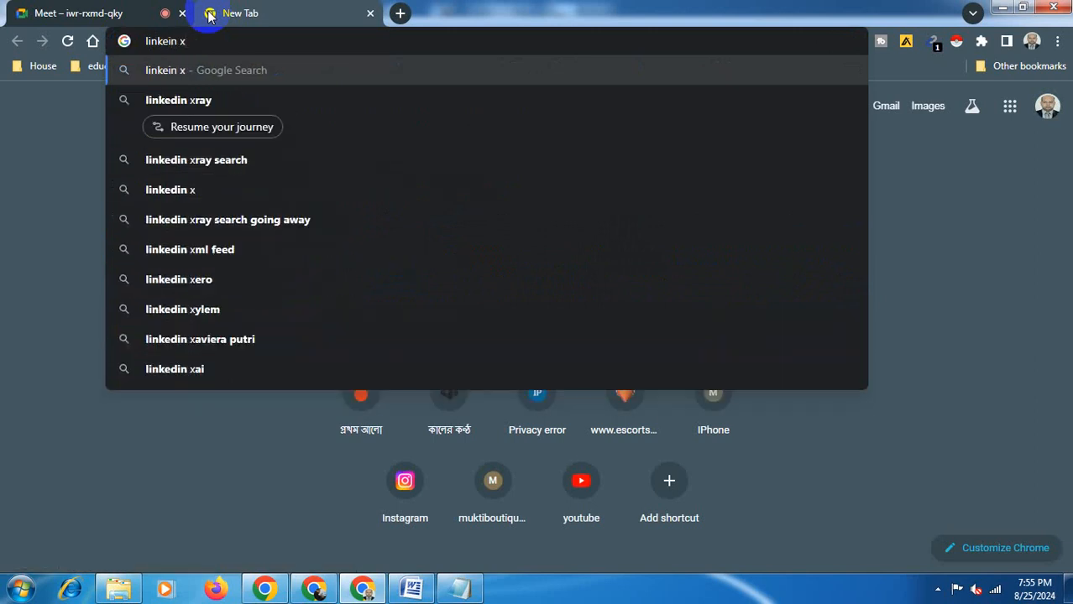
key(Down)
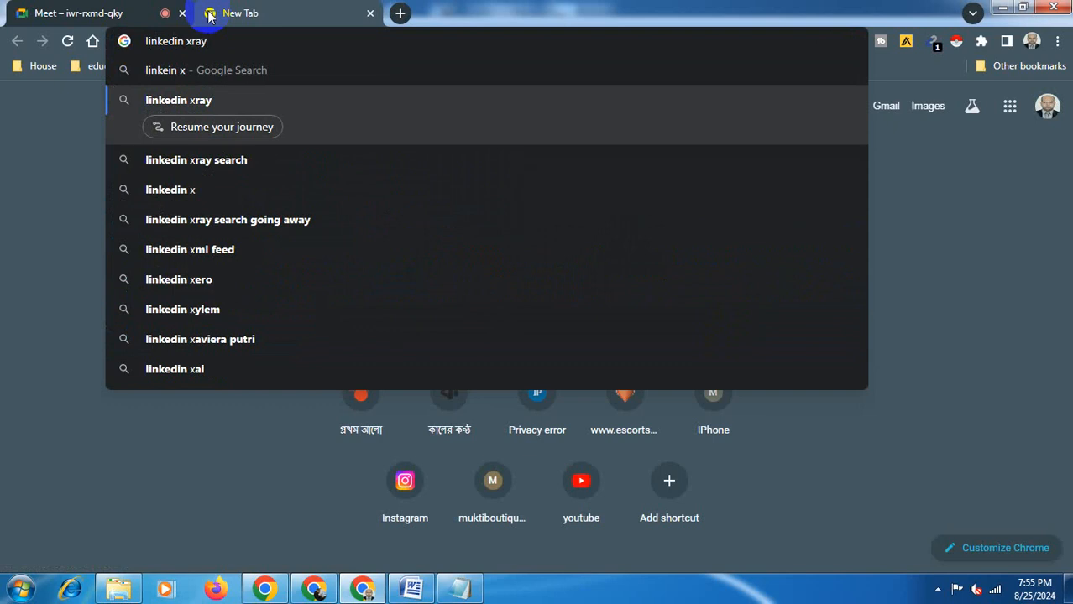
key(Return)
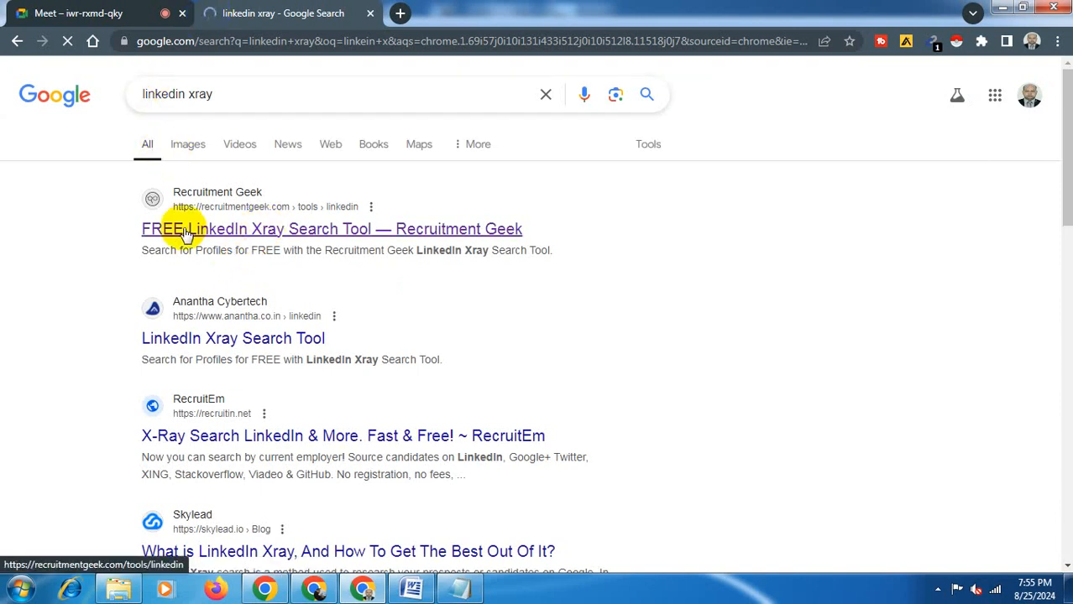
click(197, 201)
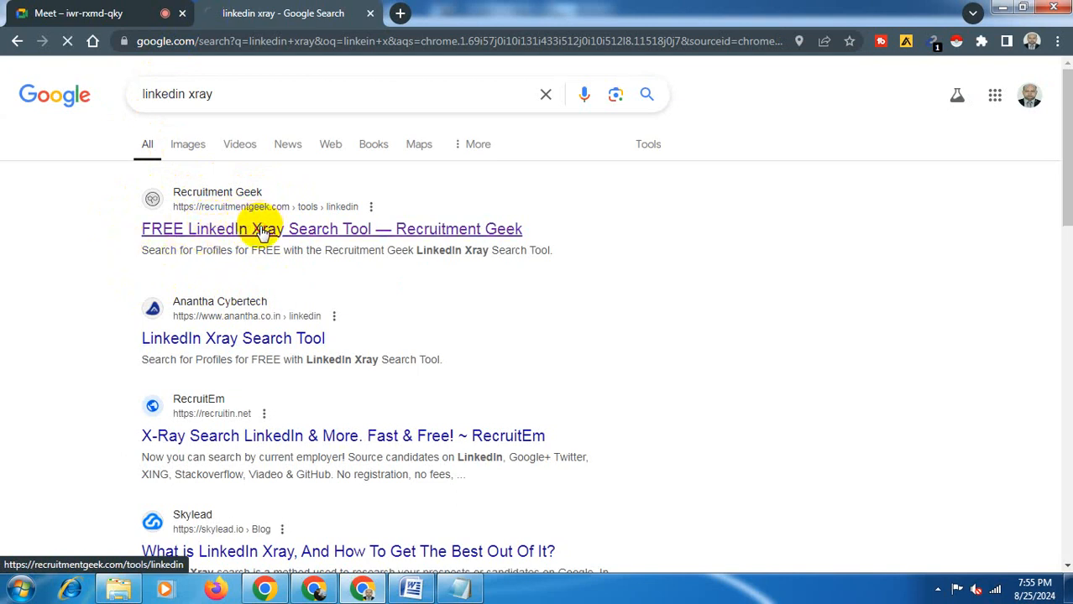
click(259, 228)
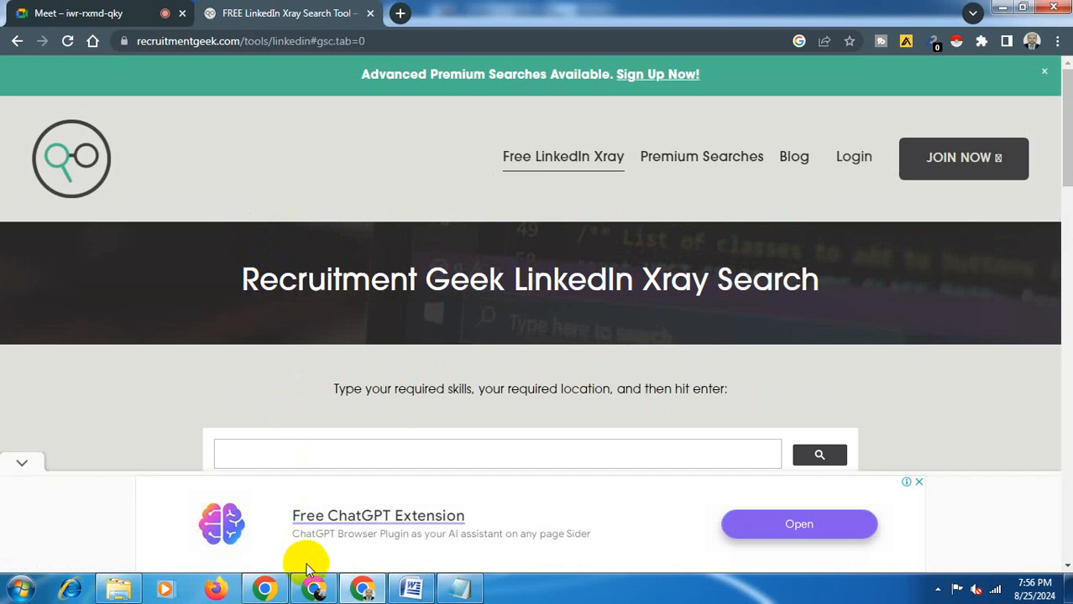
click(312, 592)
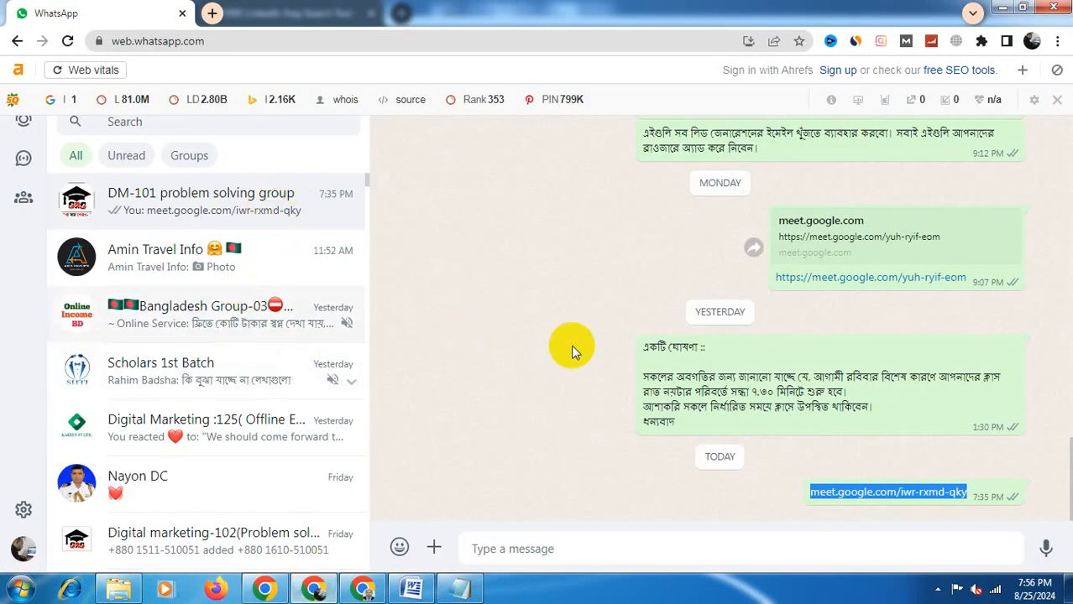
click(1070, 472)
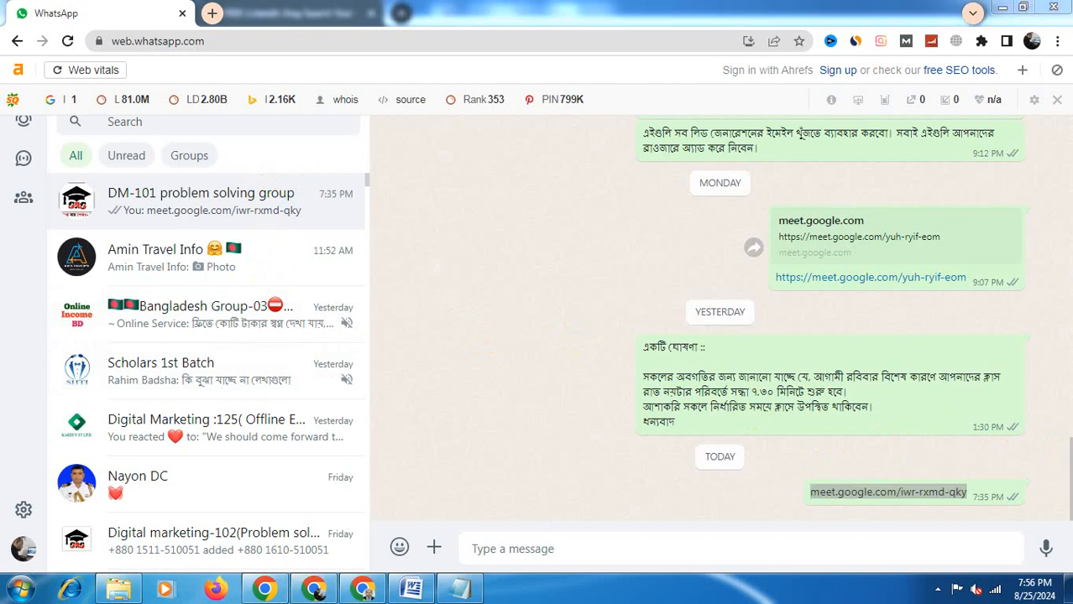
click(1068, 455)
click(1070, 451)
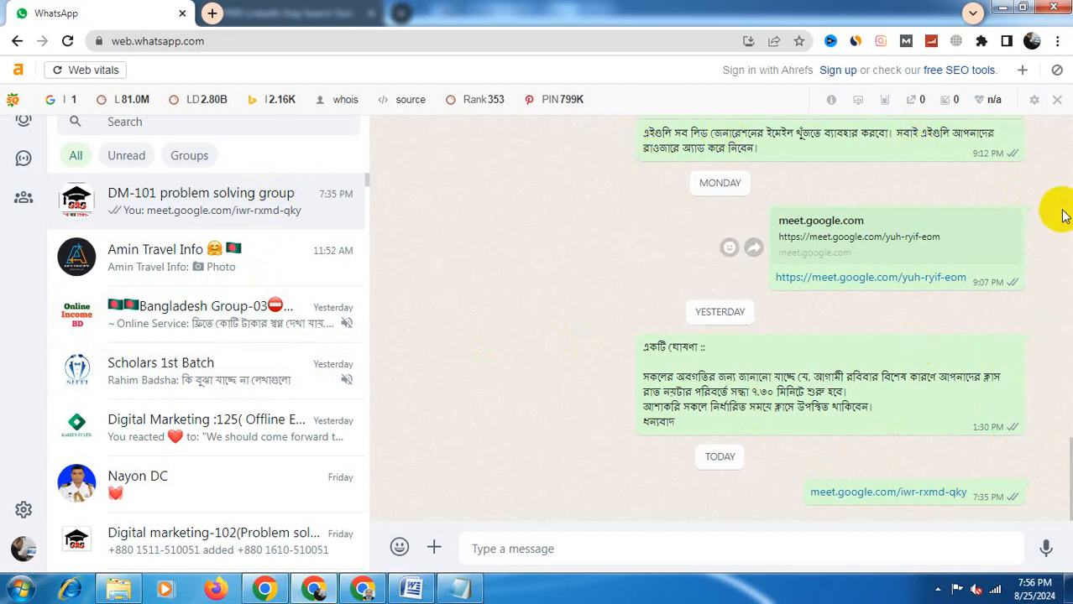
click(1045, 122)
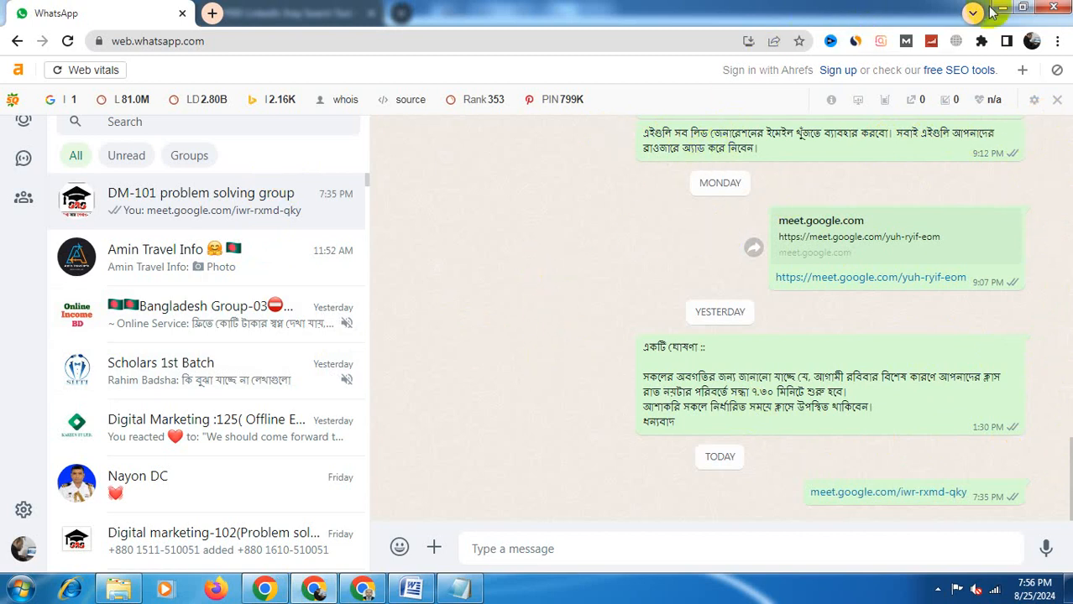
click(1000, 11)
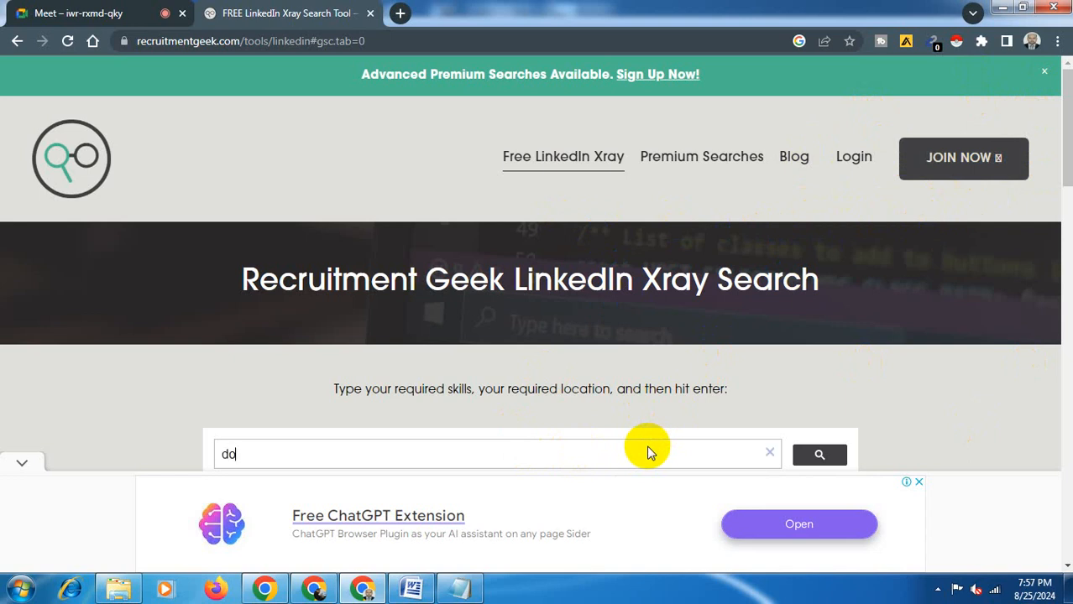
- Search the LinkedIn Xray tool for doctor in USA and scroll through the returned LinkedIn profiles
text(ctor in USA)
key(Return)
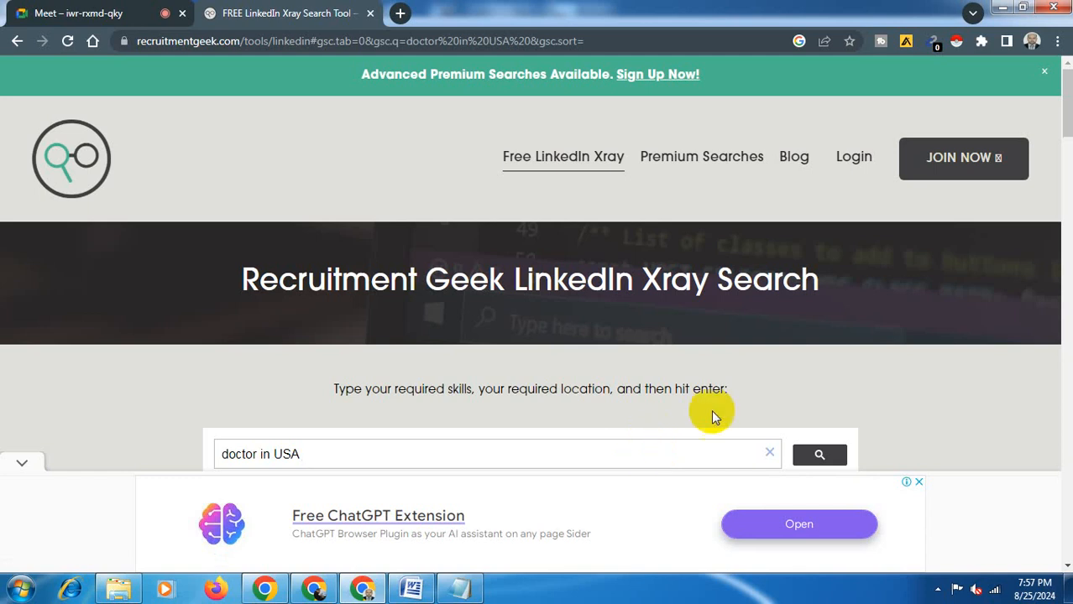
click(819, 456)
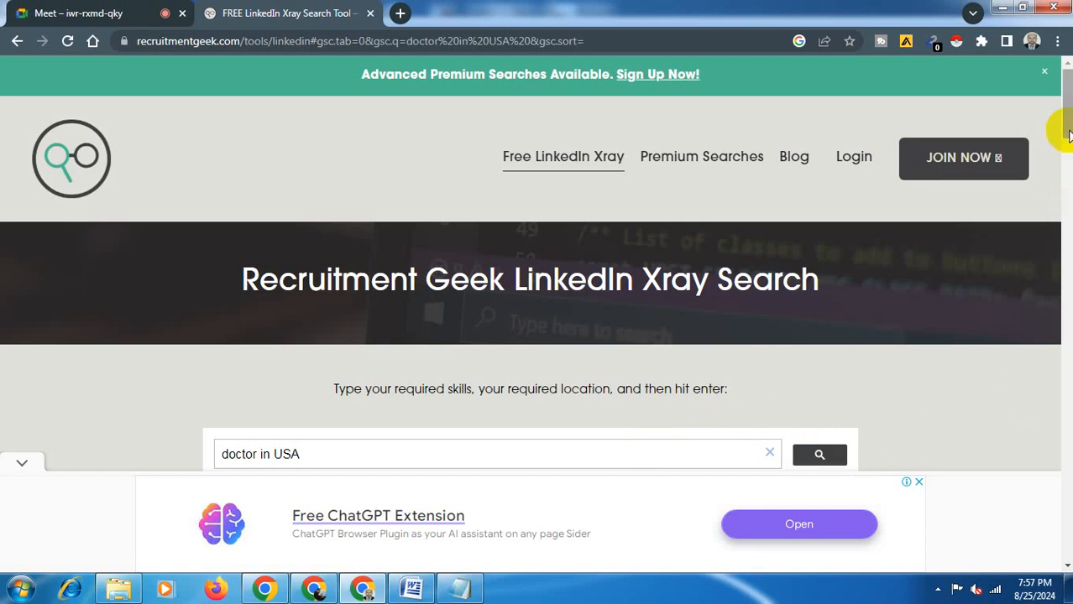
drag(1066, 135, 1064, 209)
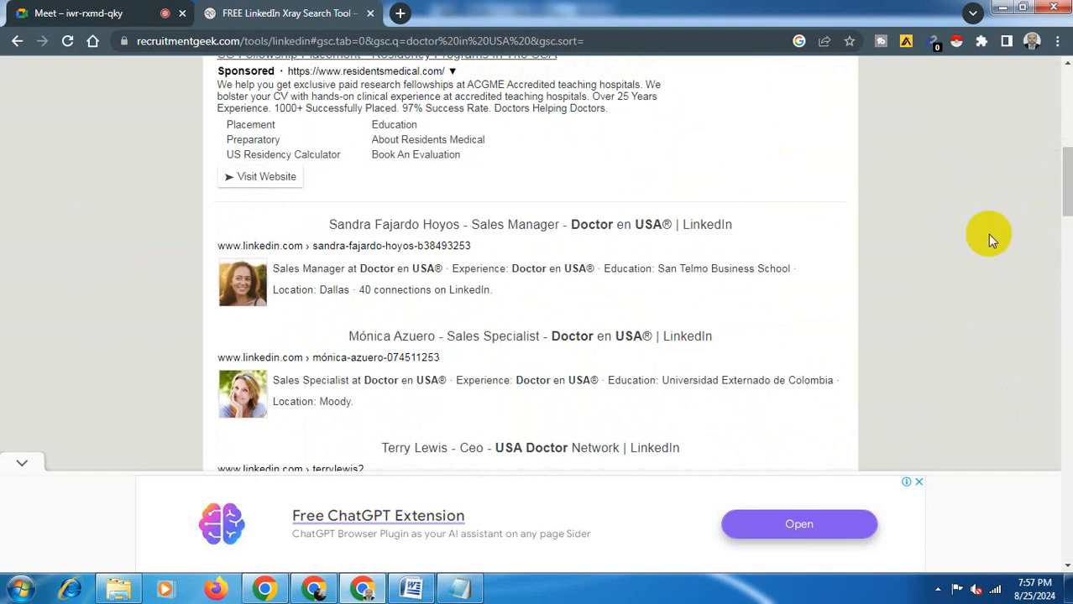
drag(1068, 178, 1067, 209)
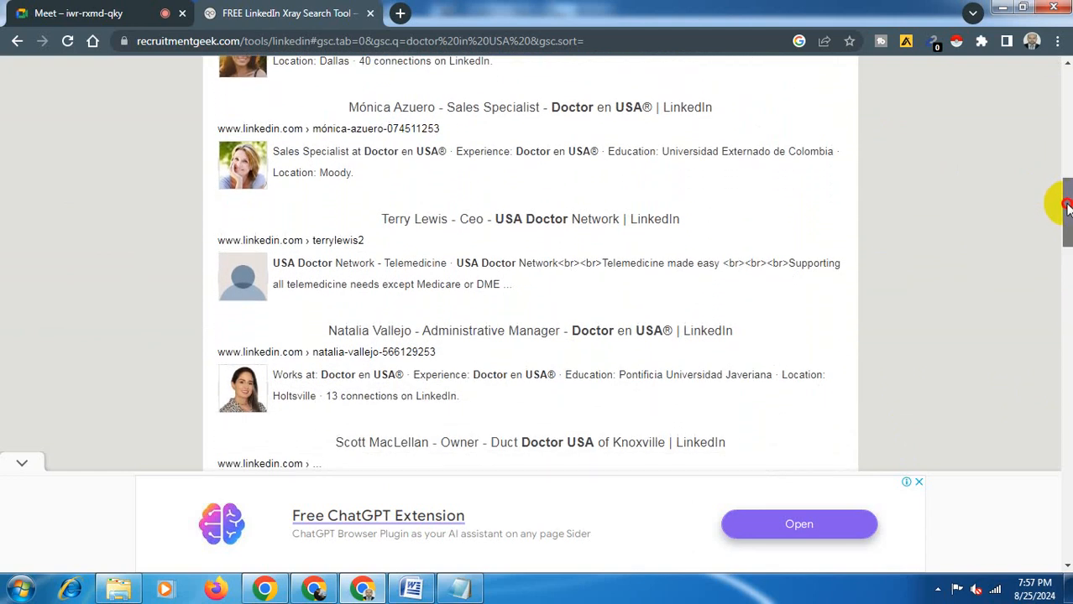
drag(1066, 208, 1067, 214)
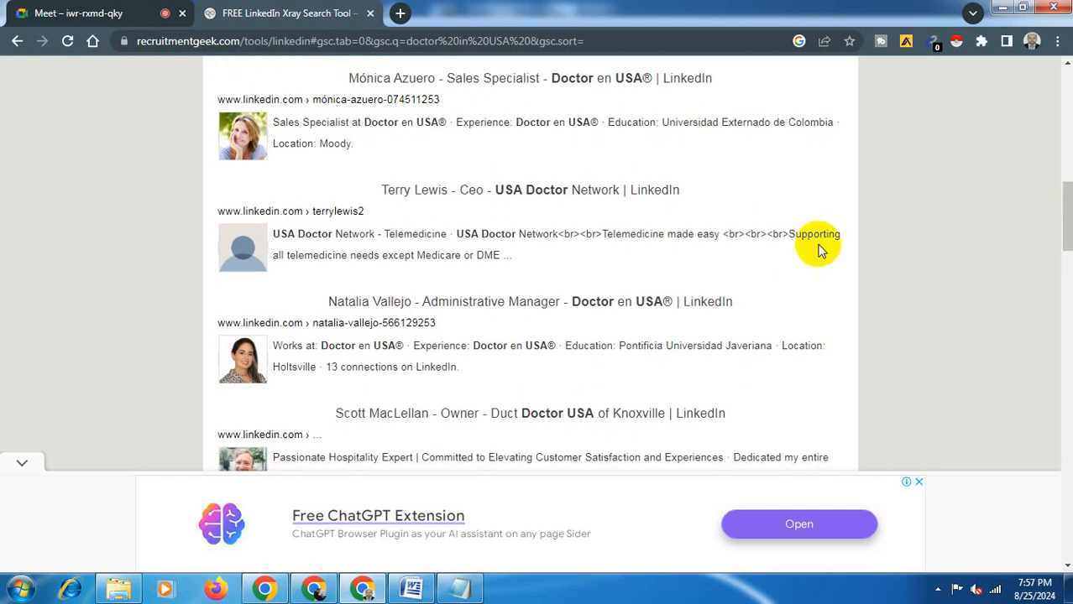
- Open the Doctor en USA administrative manager's LinkedIn profile from the search results in a new tab and switch to it
right_click(242, 356)
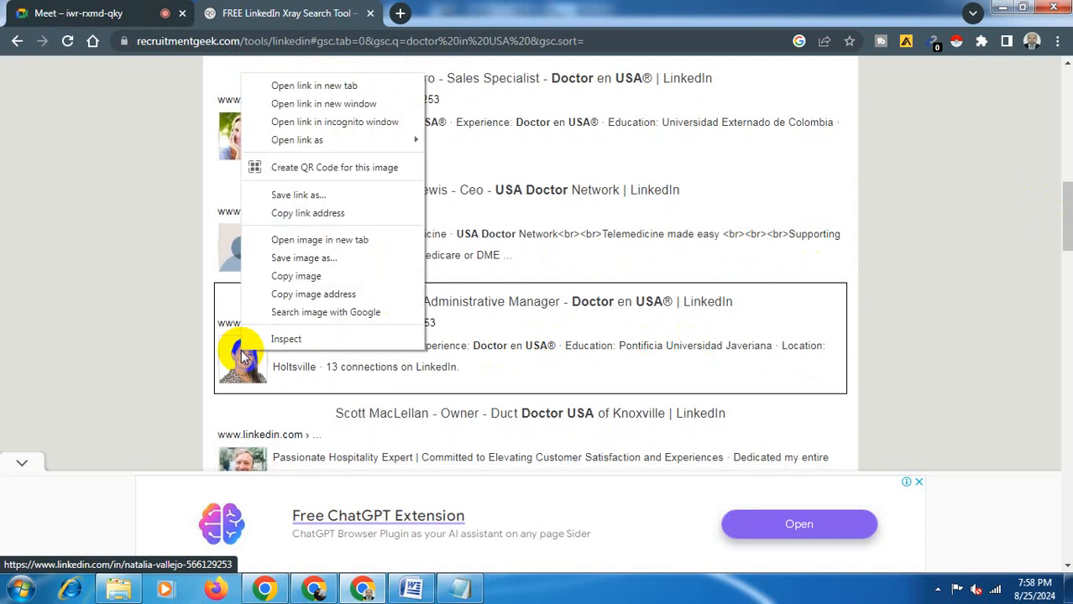
click(292, 87)
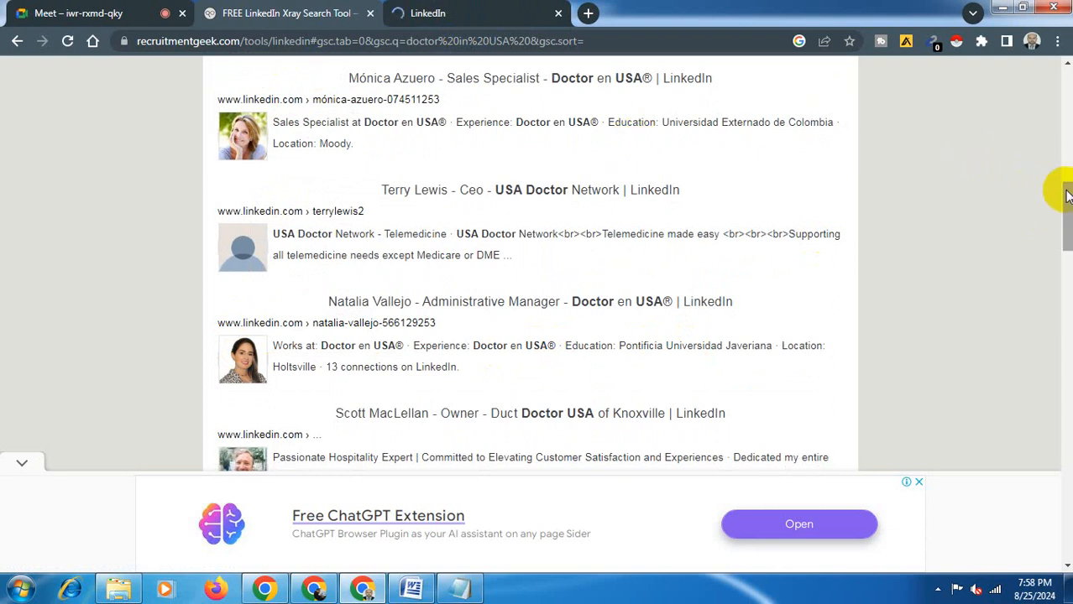
drag(1067, 193, 1067, 218)
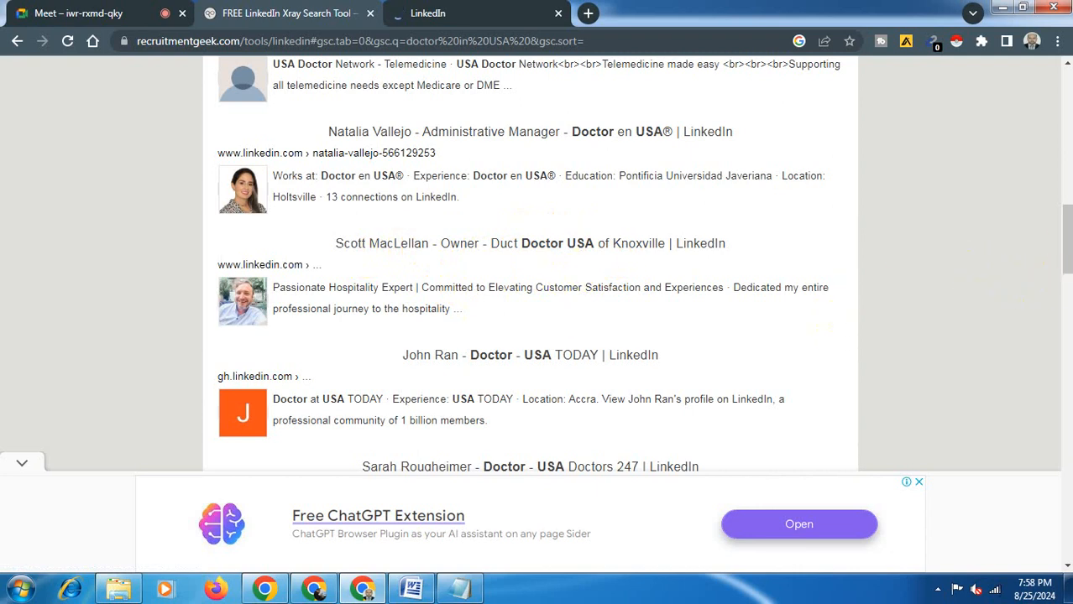
drag(1067, 240, 1065, 277)
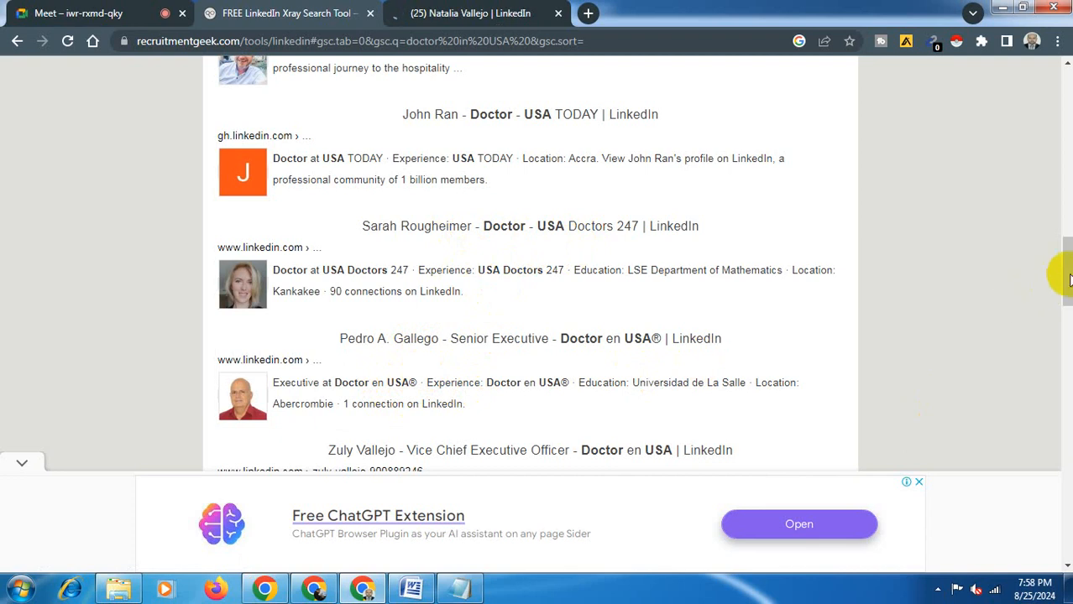
click(520, 8)
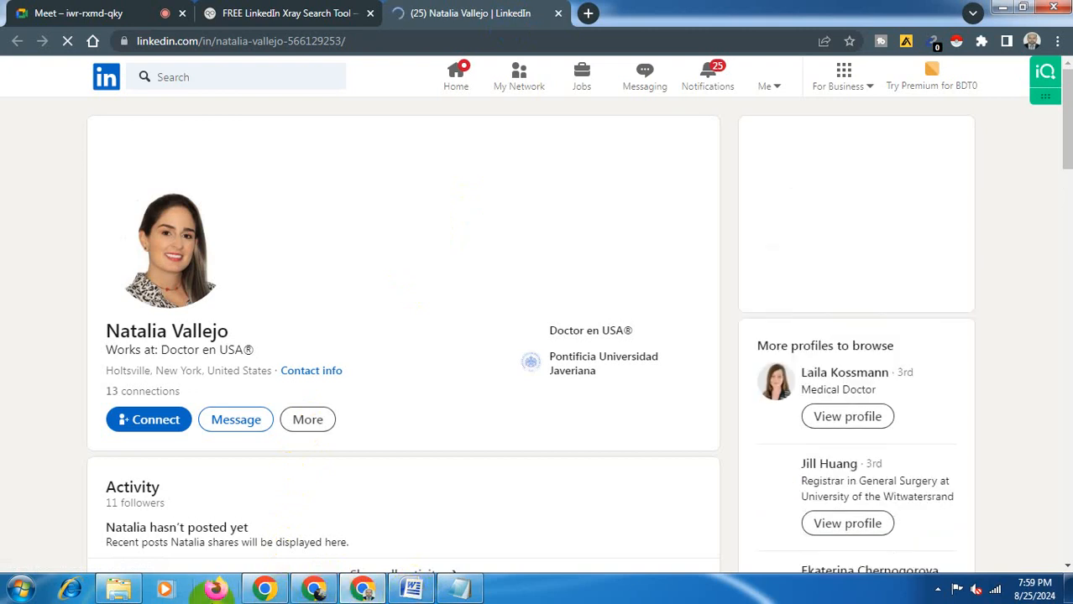
- Open the DoctorInUS workbook from the Lead Generation folder and maximize its window
click(118, 587)
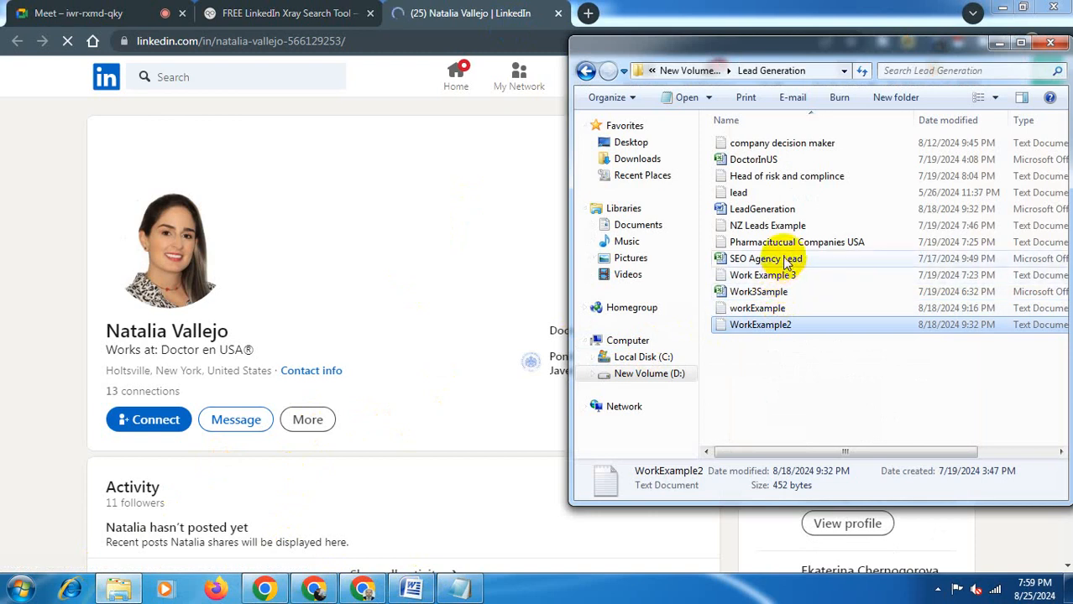
double_click(807, 161)
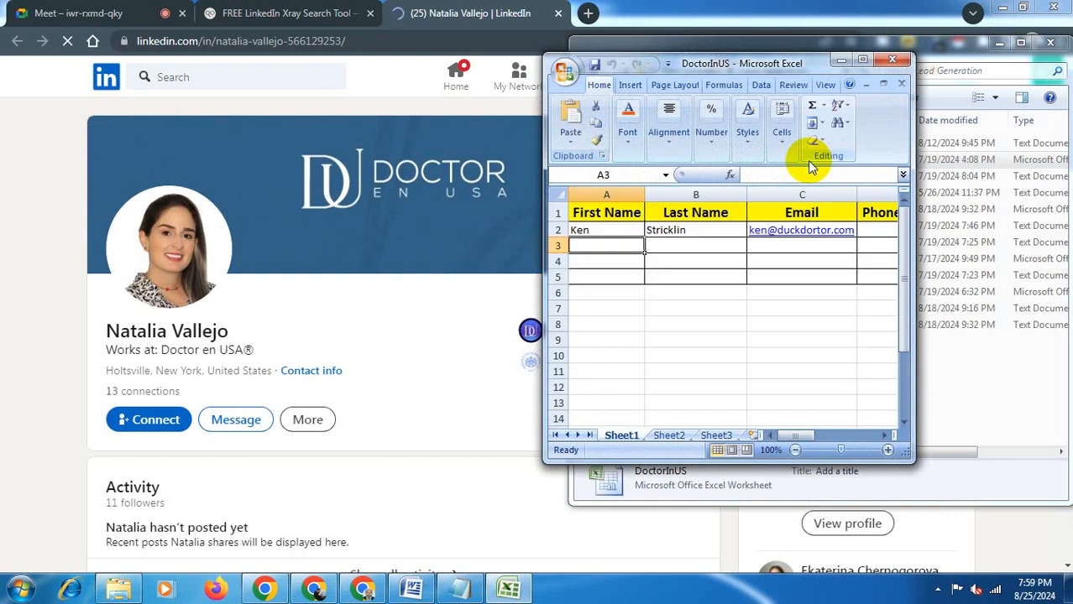
click(866, 59)
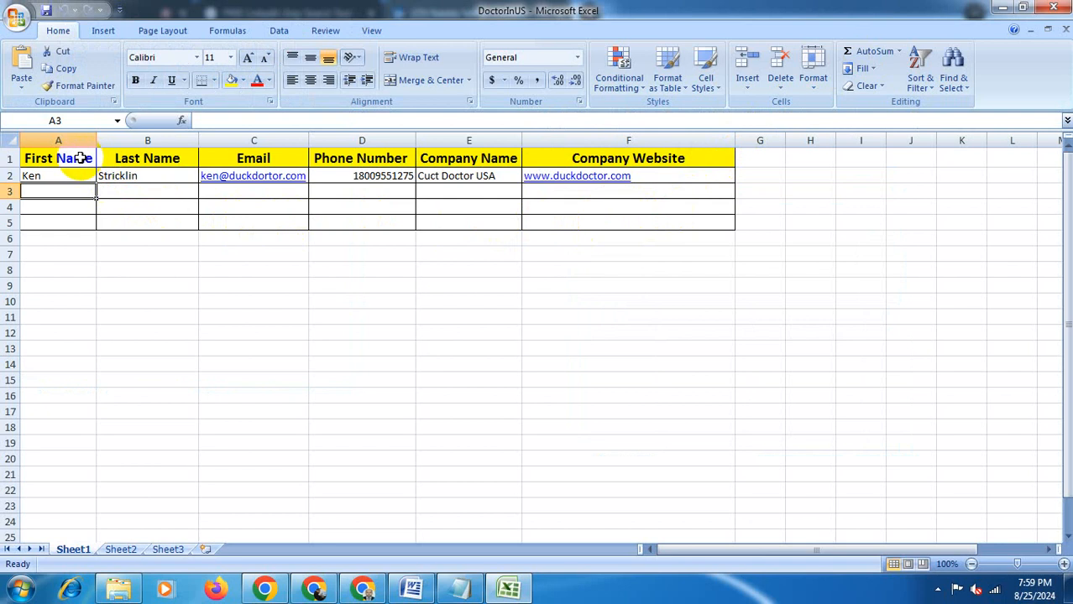
mouse_move(79, 158)
mouse_down()
mouse_move(142, 161)
mouse_move(144, 141)
mouse_up()
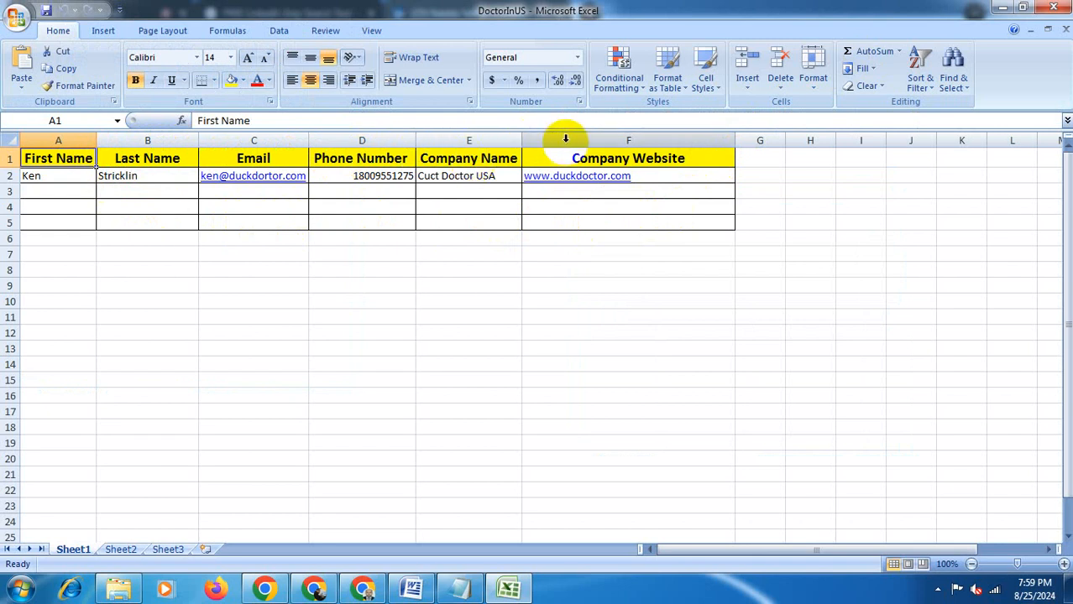
- Copy the person's last name from the LinkedIn profile and paste it into cell B4 under Last Name
click(365, 592)
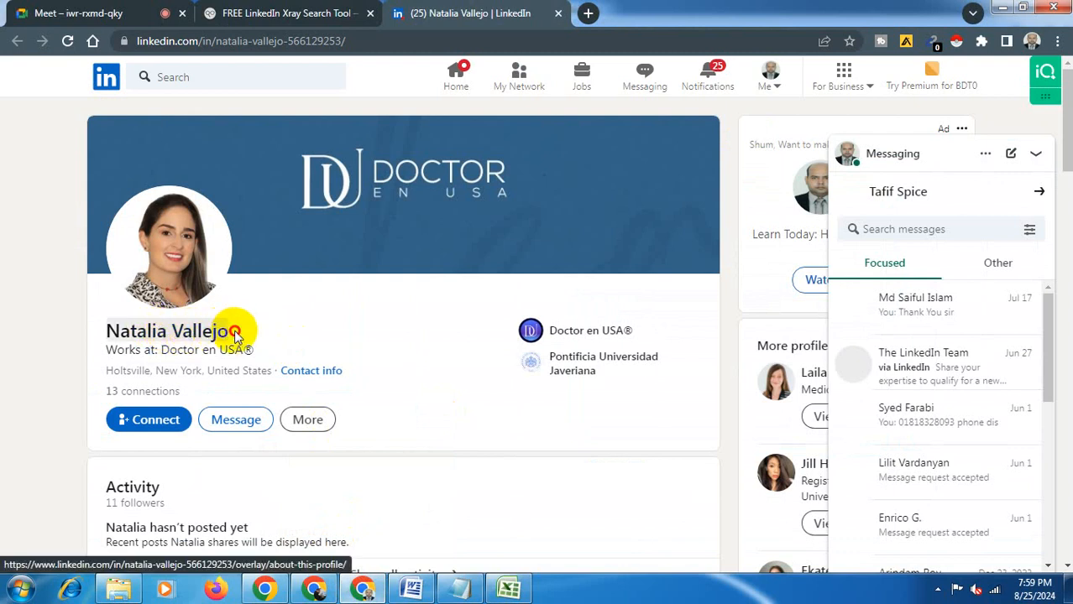
drag(239, 333, 175, 331)
key(ctrl+c)
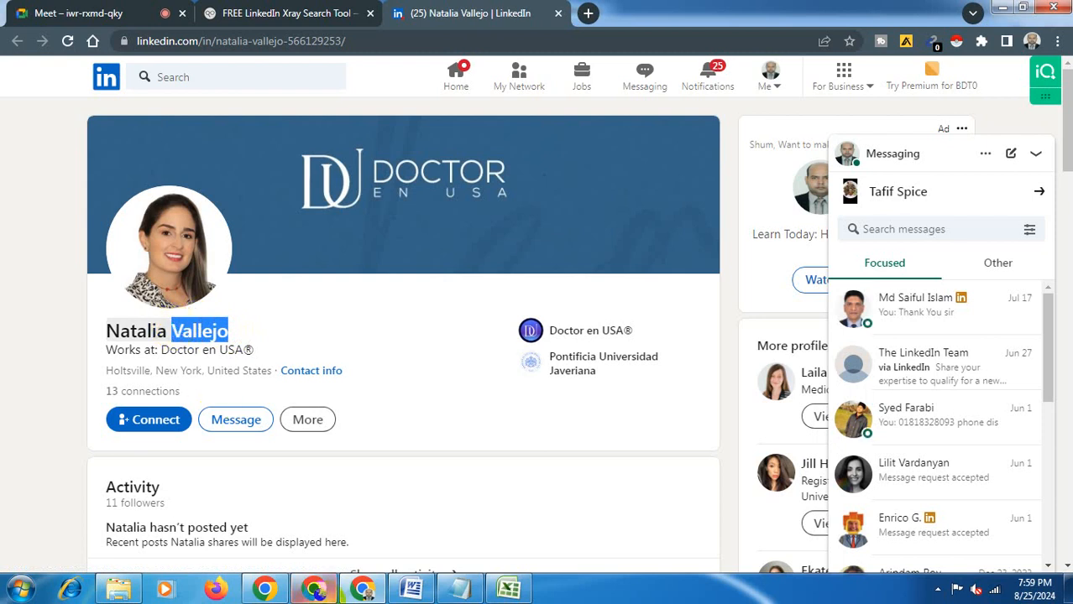
click(509, 590)
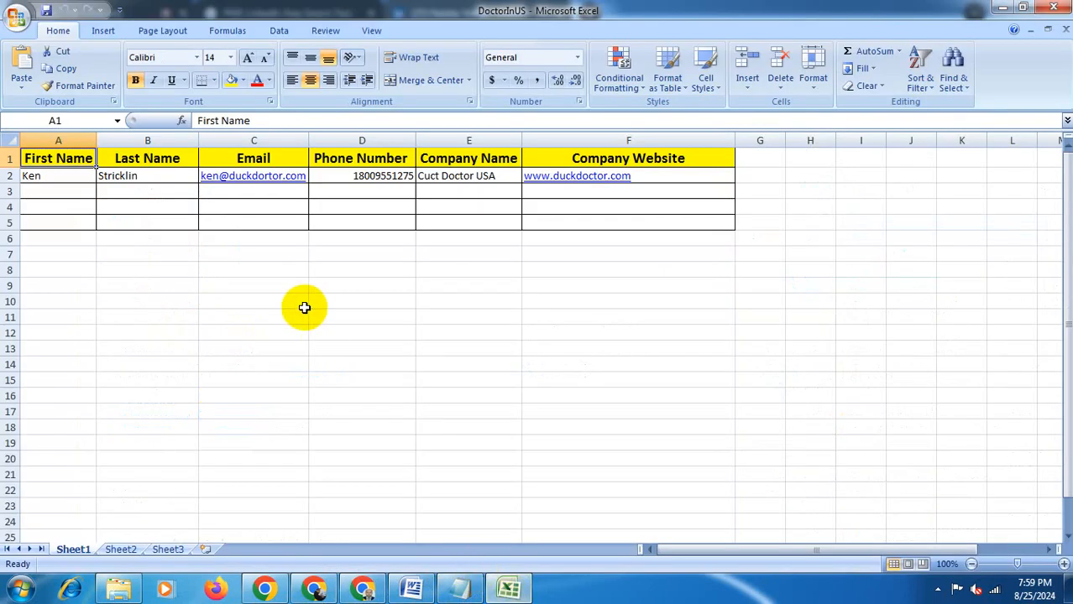
click(169, 204)
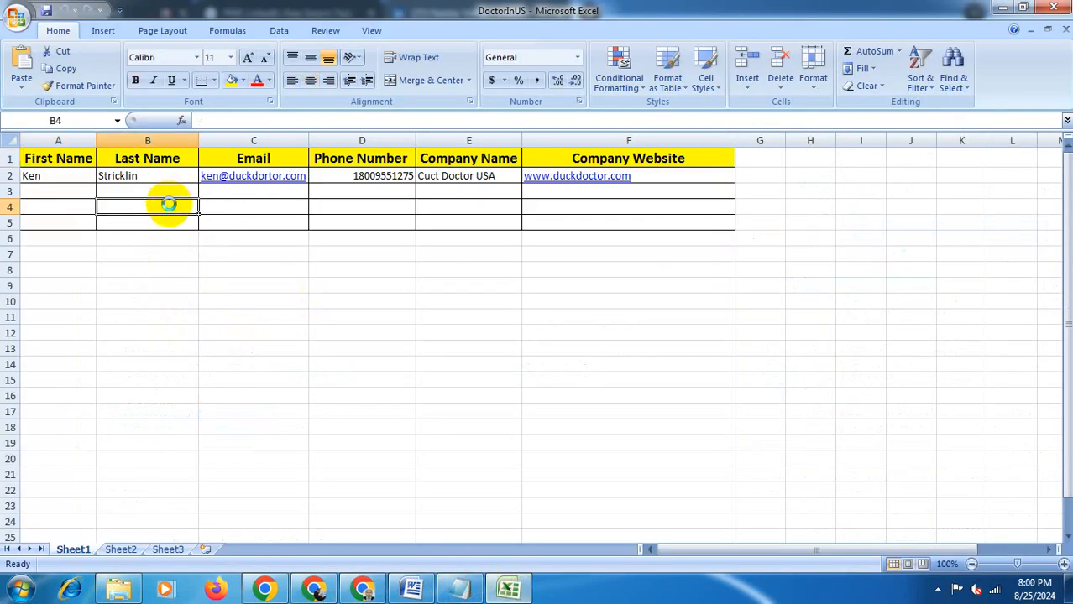
key(ctrl+v)
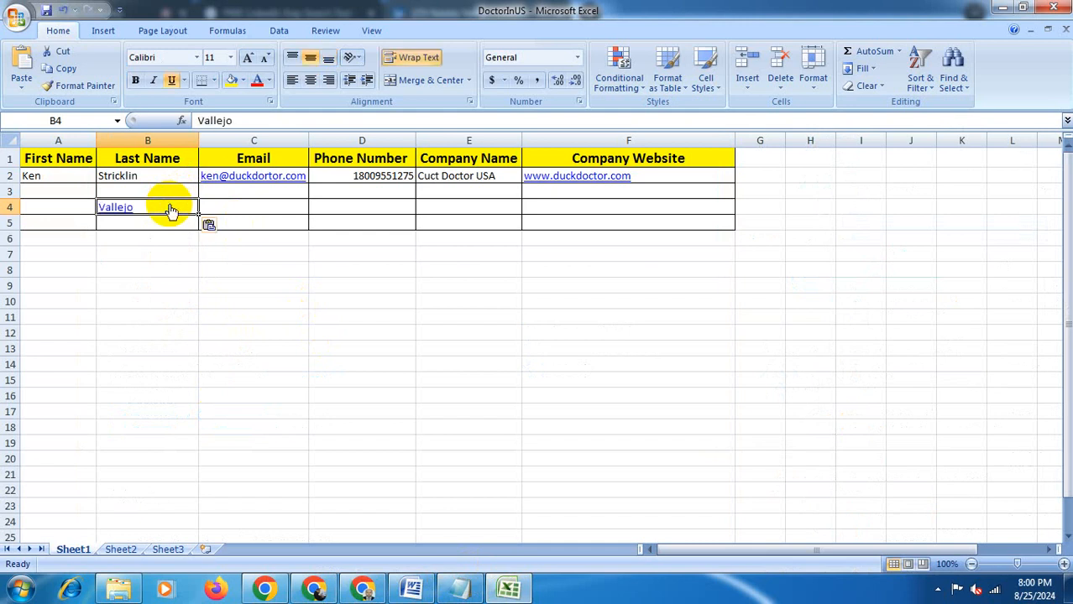
- Enter the person's first name in cell A4 under First Name
click(76, 203)
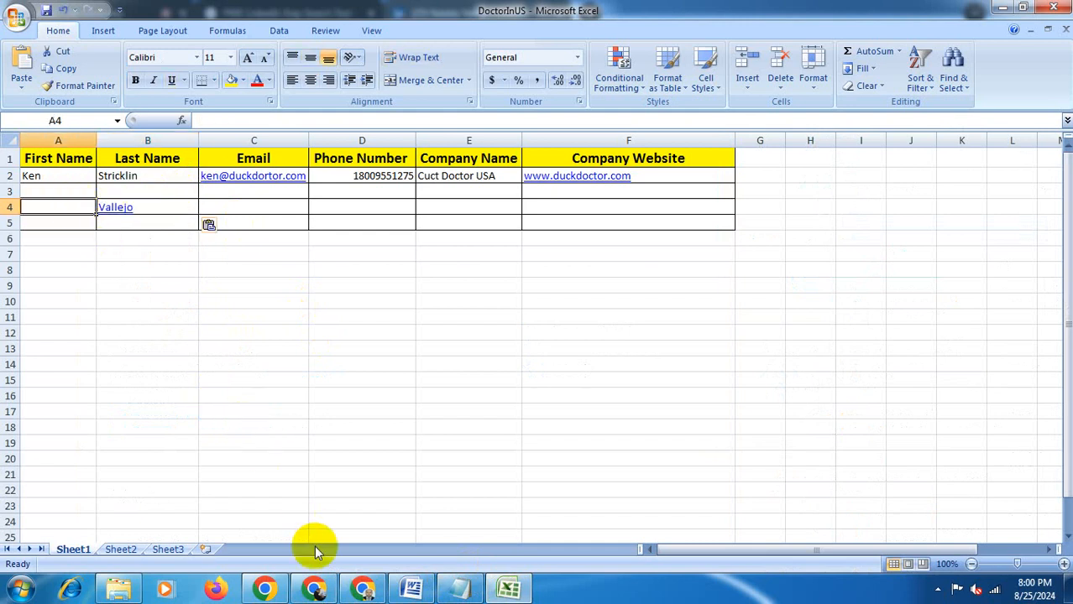
click(362, 588)
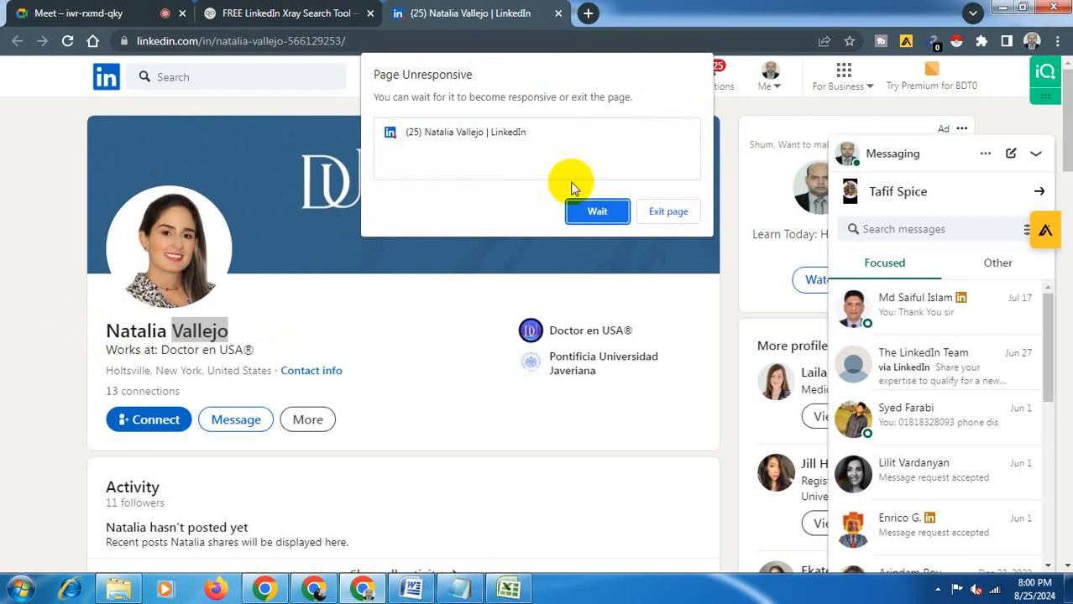
click(594, 211)
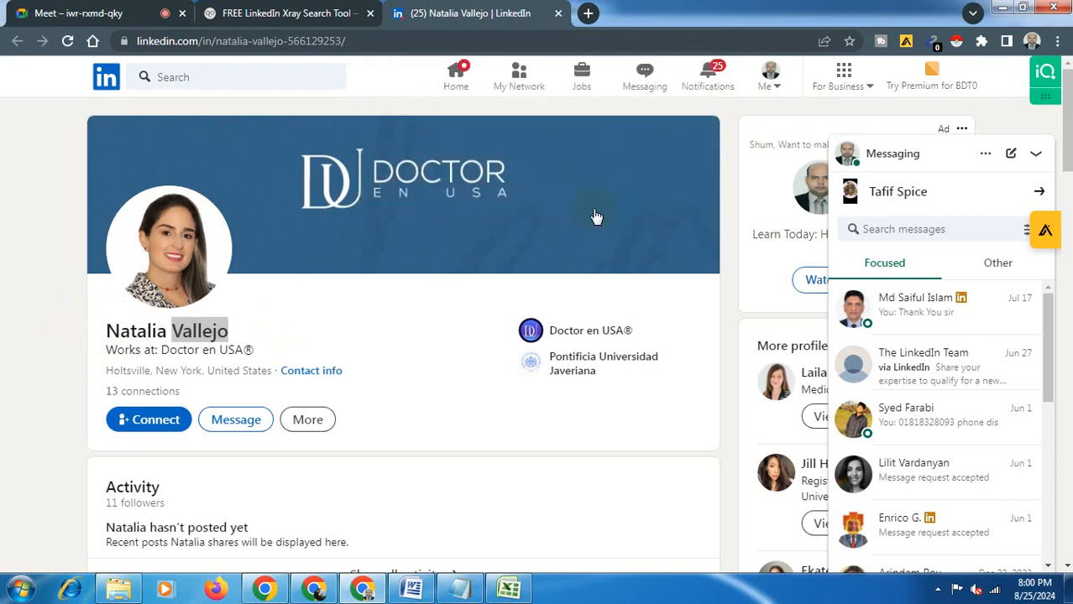
click(506, 590)
mouse_move(506, 588)
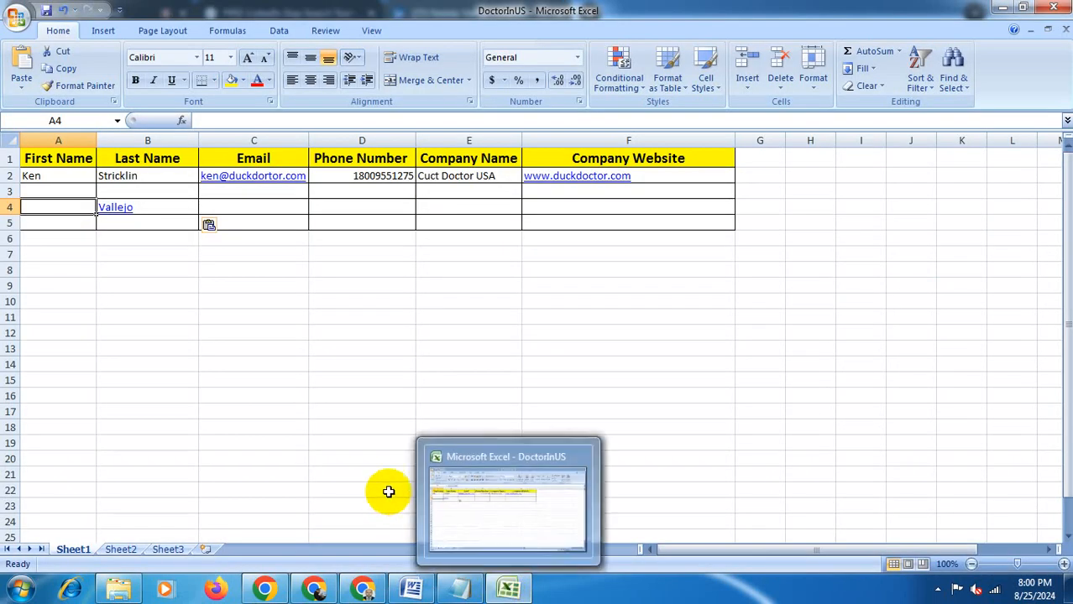
click(427, 460)
text(Natalia)
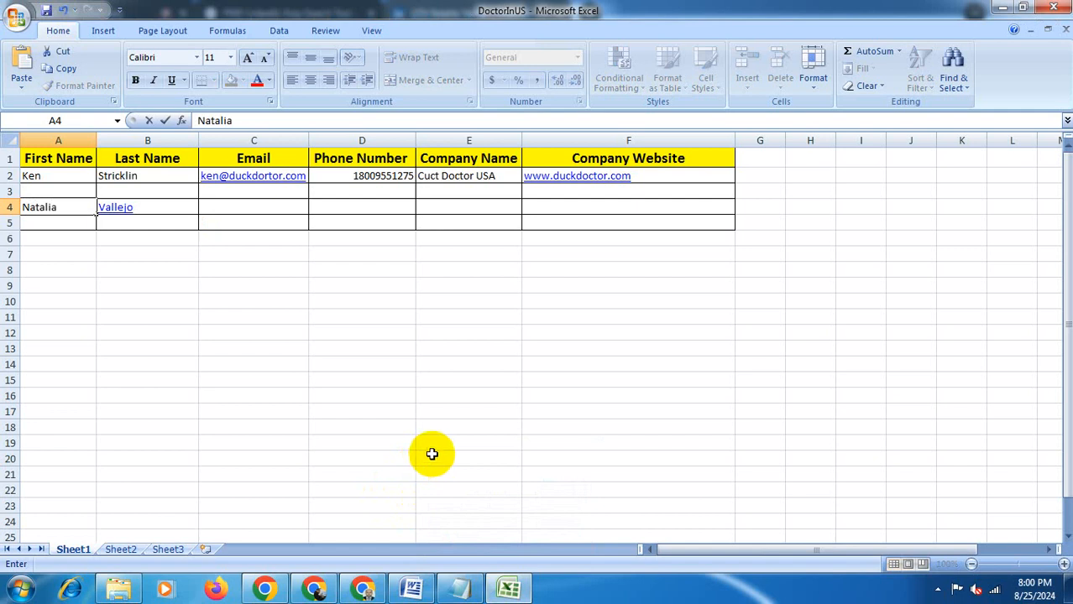
click(282, 208)
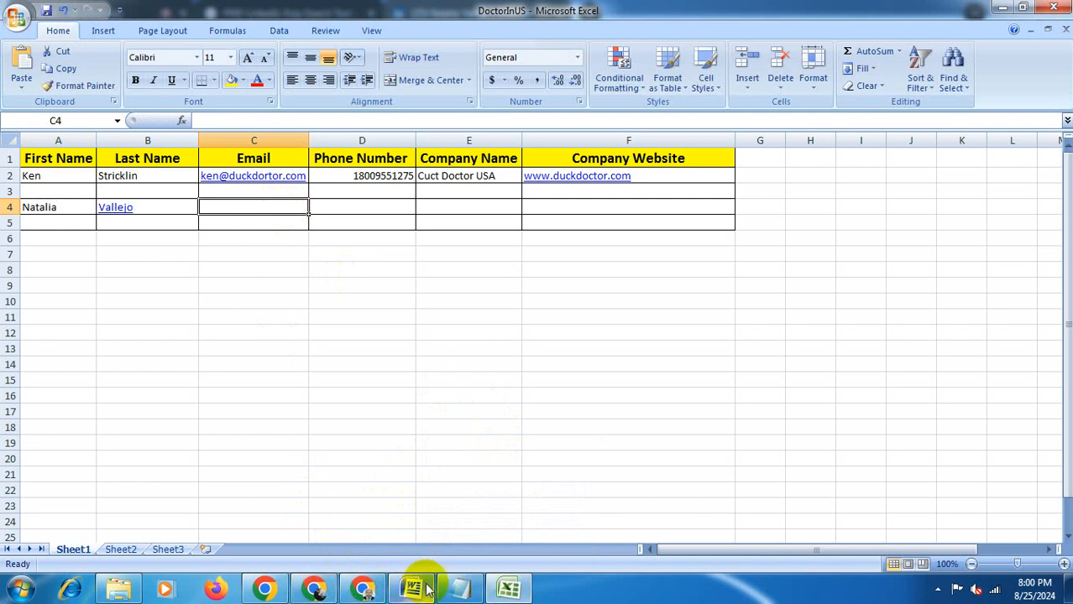
- Open the person's employer Doctor en USA company page from the profile's Experience section and show its About section
click(514, 591)
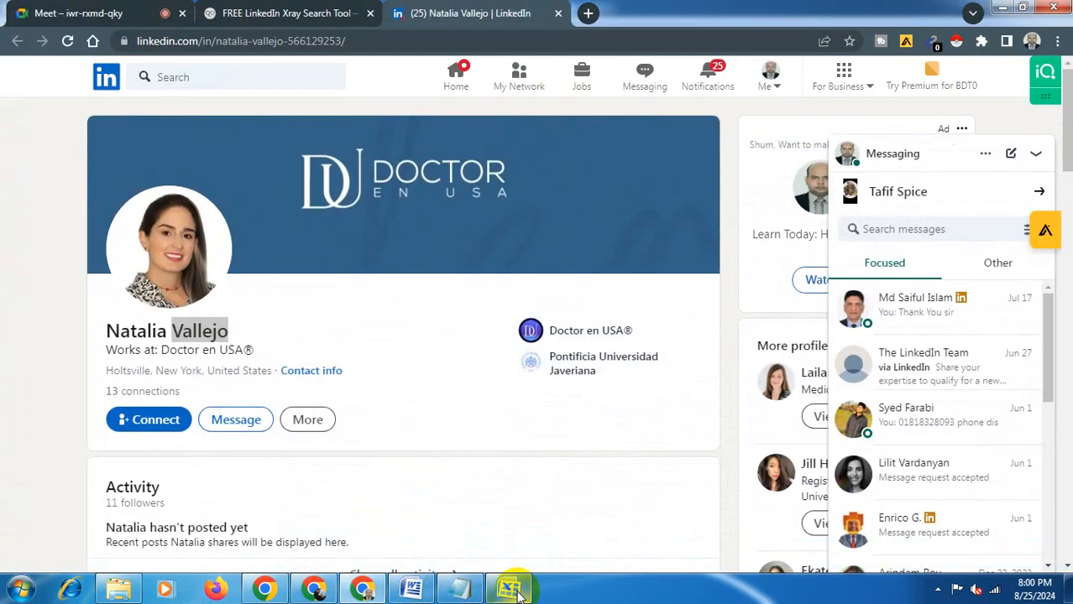
click(514, 591)
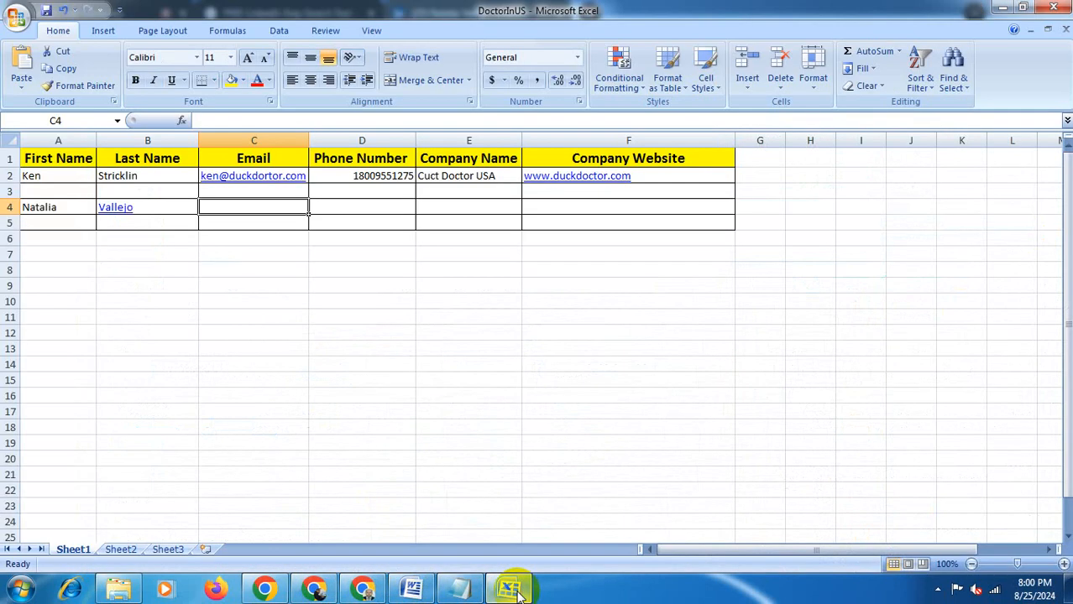
click(518, 592)
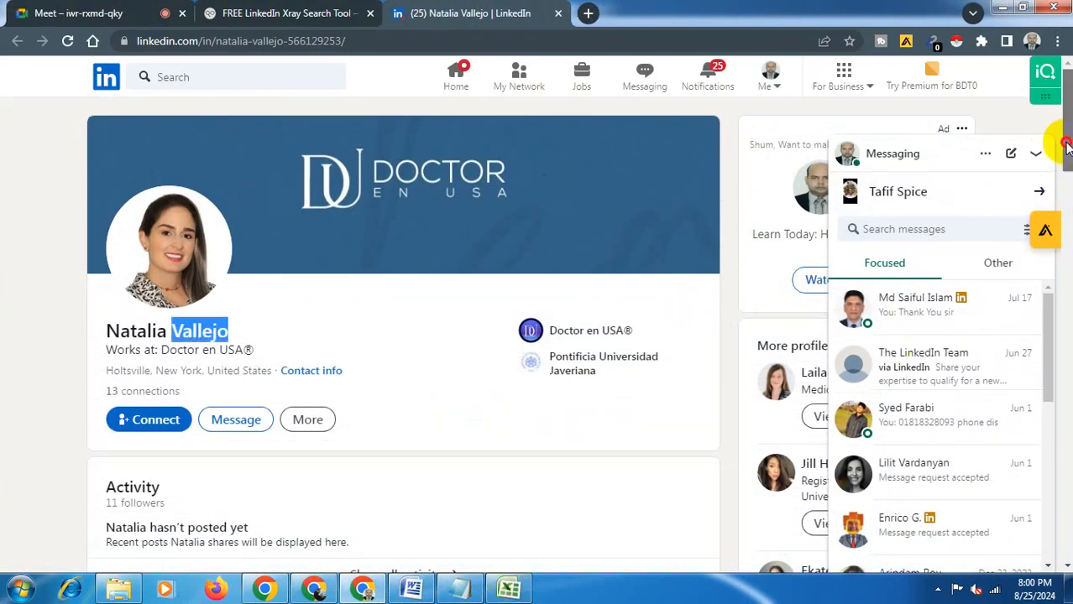
drag(1066, 145, 1066, 214)
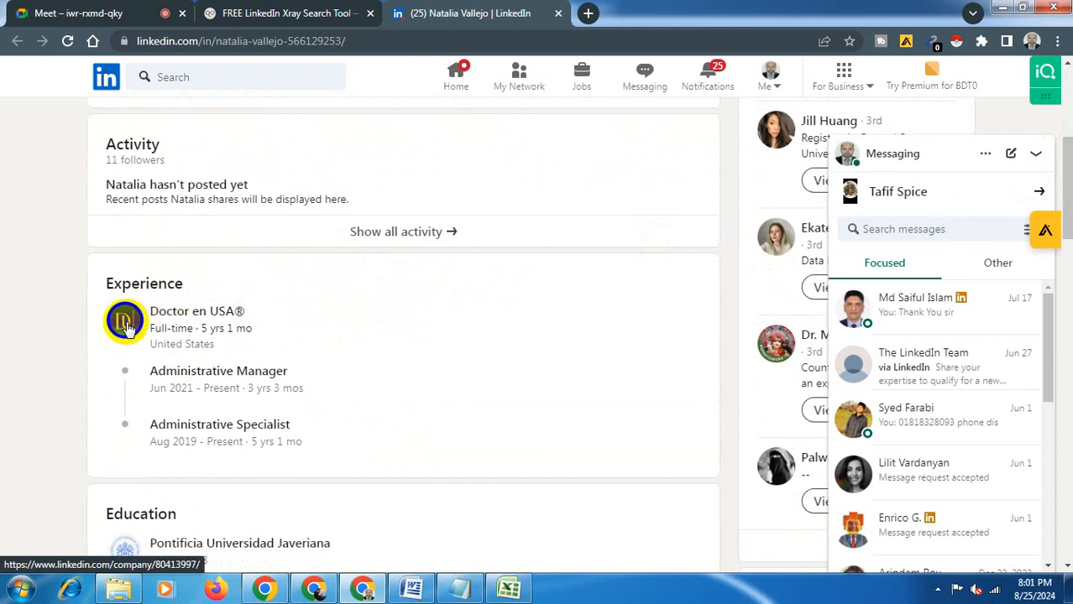
click(126, 325)
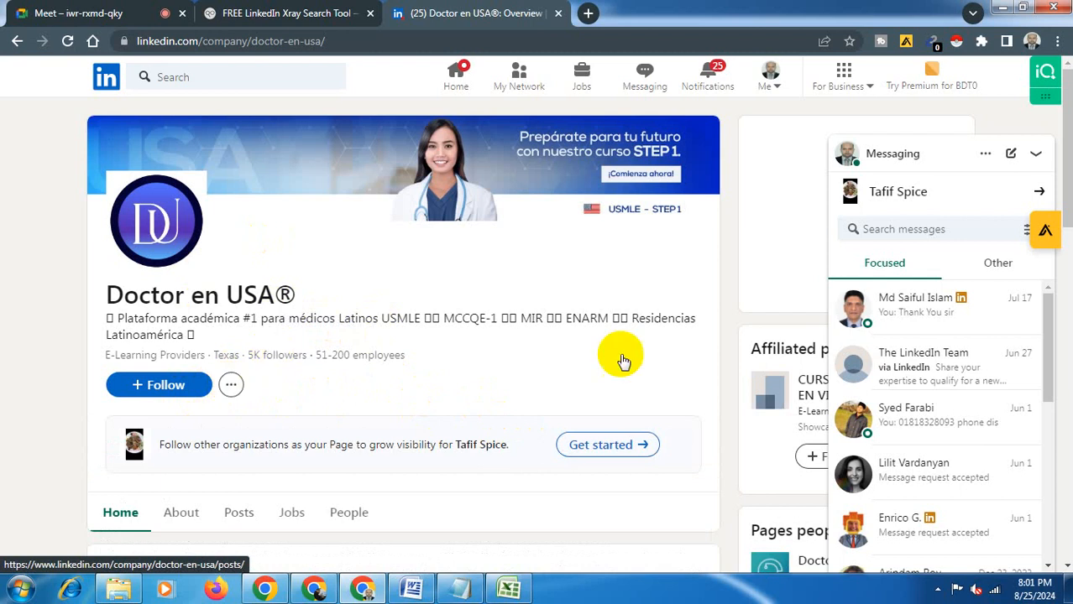
drag(1067, 192, 1068, 307)
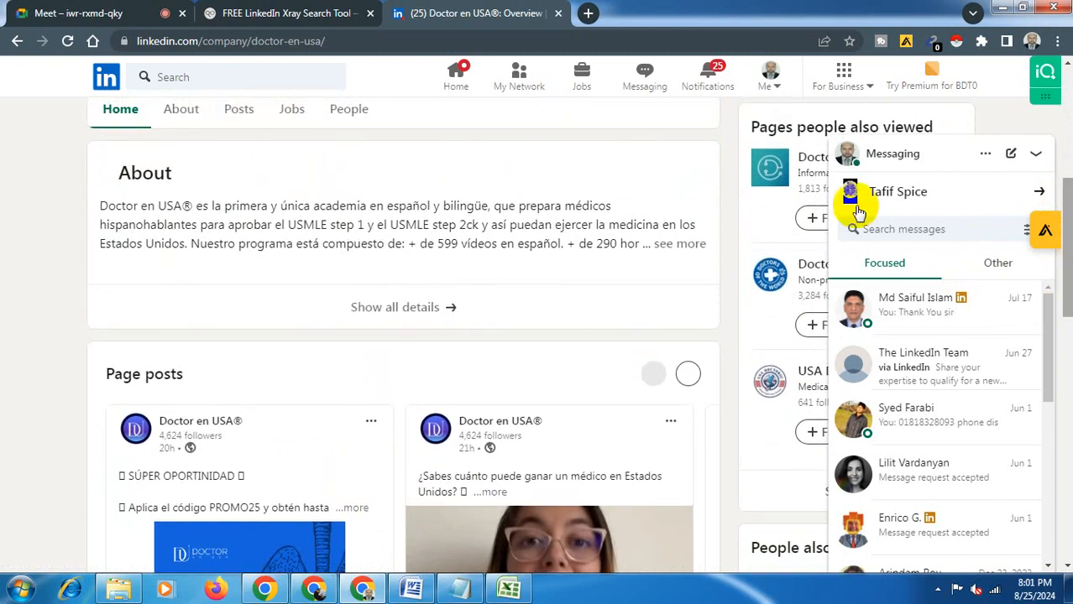
click(194, 113)
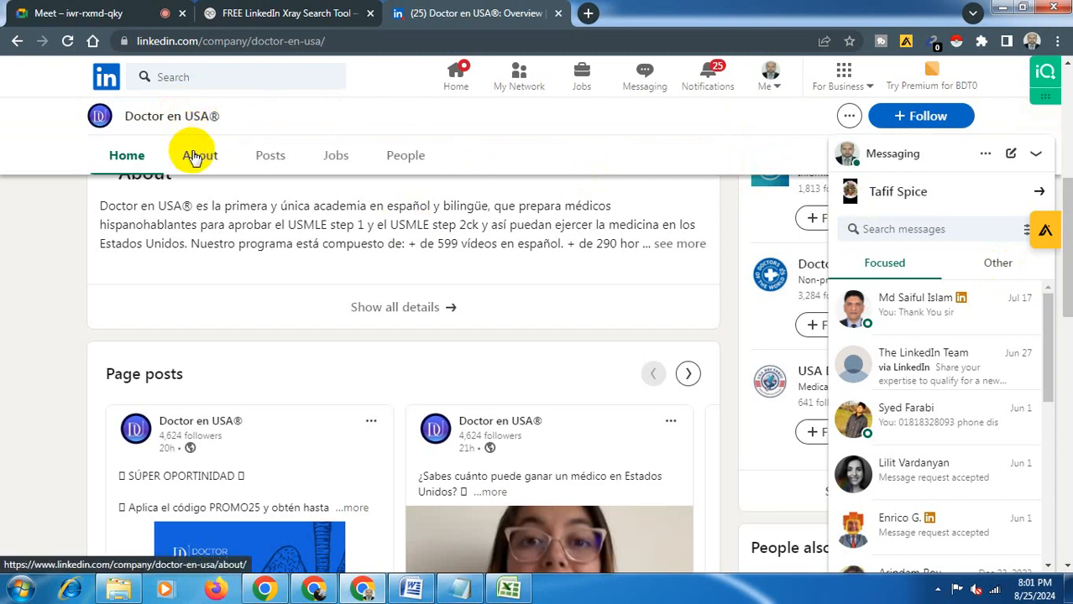
click(194, 157)
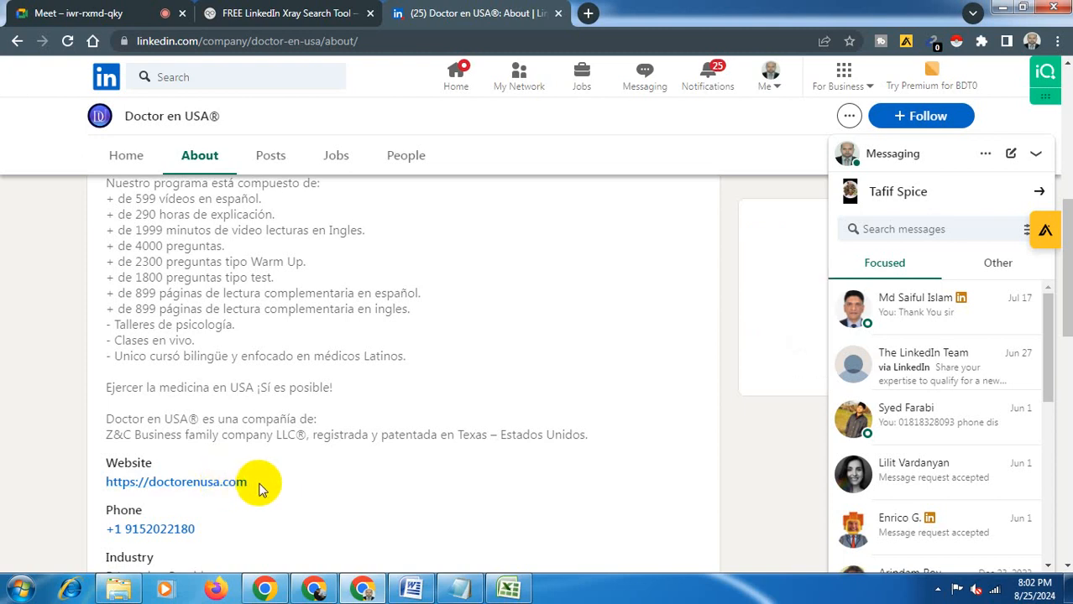
click(259, 485)
drag(259, 485, 104, 482)
key(ctrl+c)
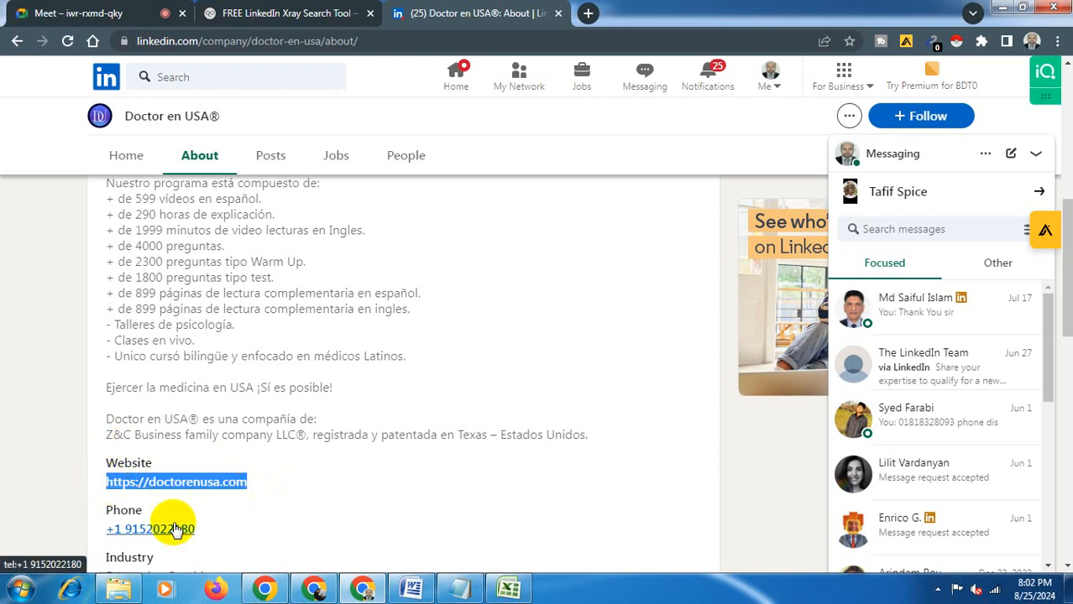
click(512, 590)
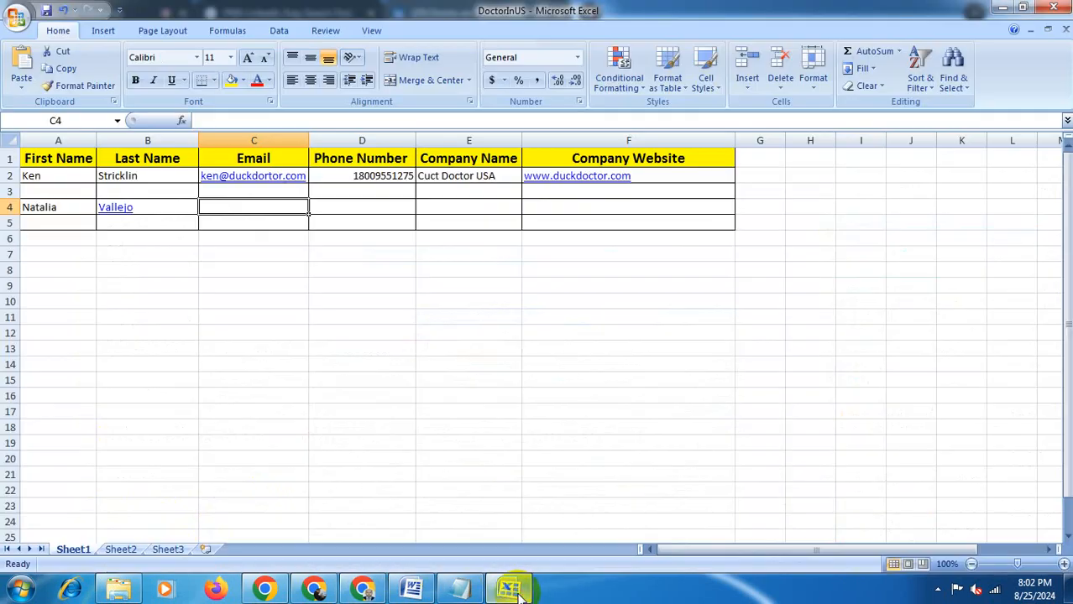
click(560, 205)
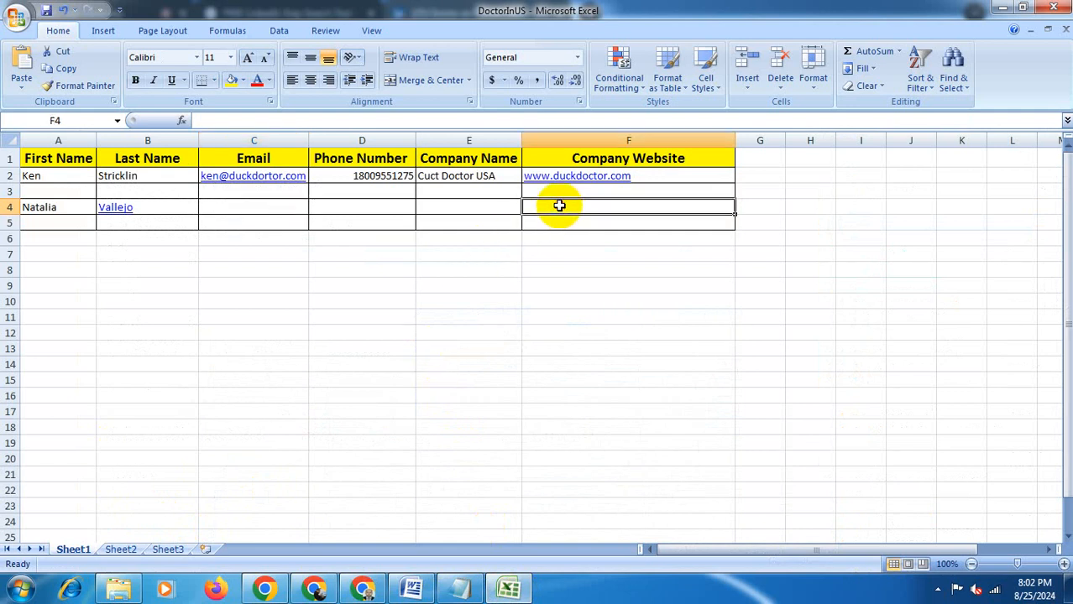
key(ctrl+v)
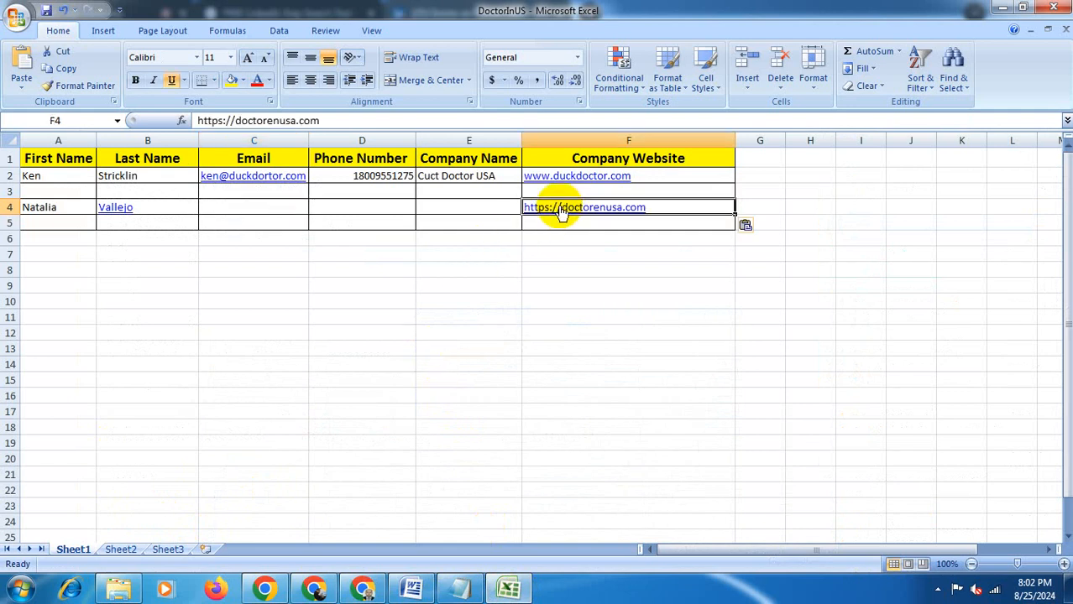
click(427, 205)
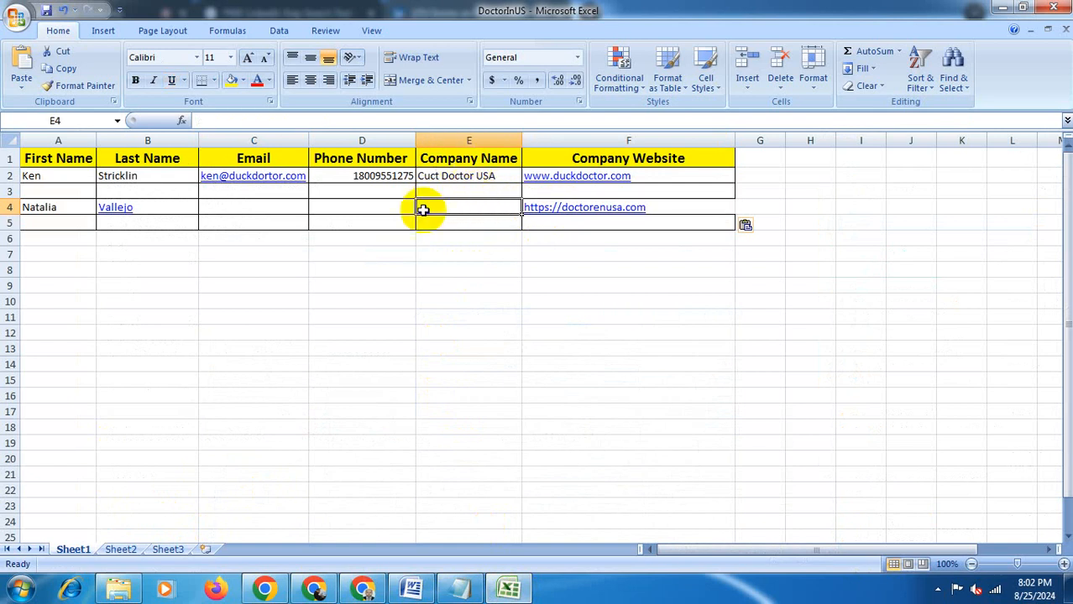
- Copy the company name Doctor en USA from its LinkedIn page and paste it into cell E4 under Company Name
click(508, 588)
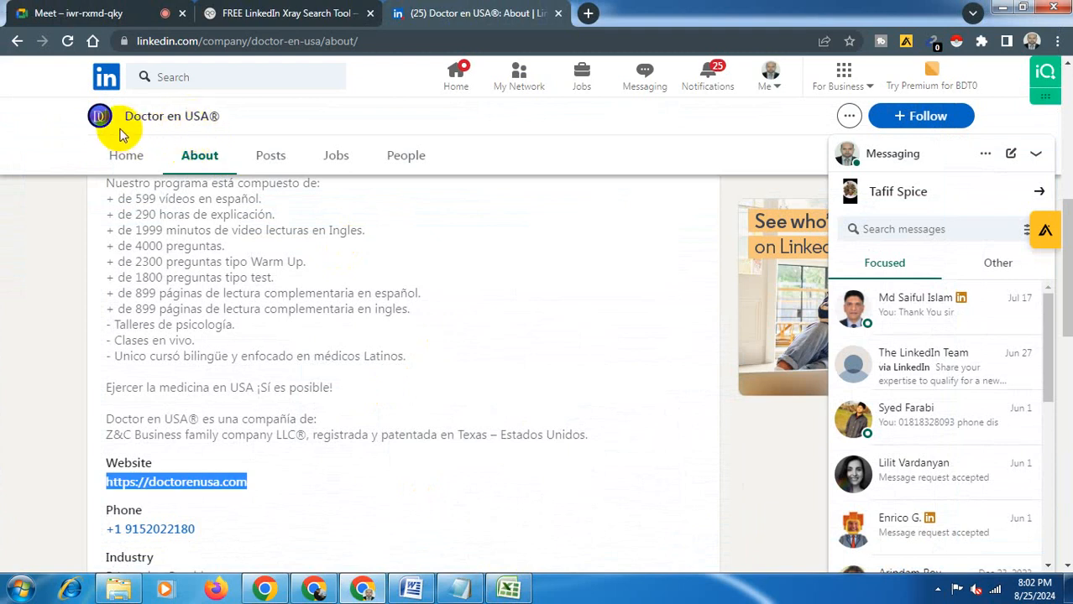
click(126, 122)
mouse_move(126, 122)
mouse_down()
mouse_move(180, 117)
mouse_move(207, 130)
mouse_up()
key(ctrl+c)
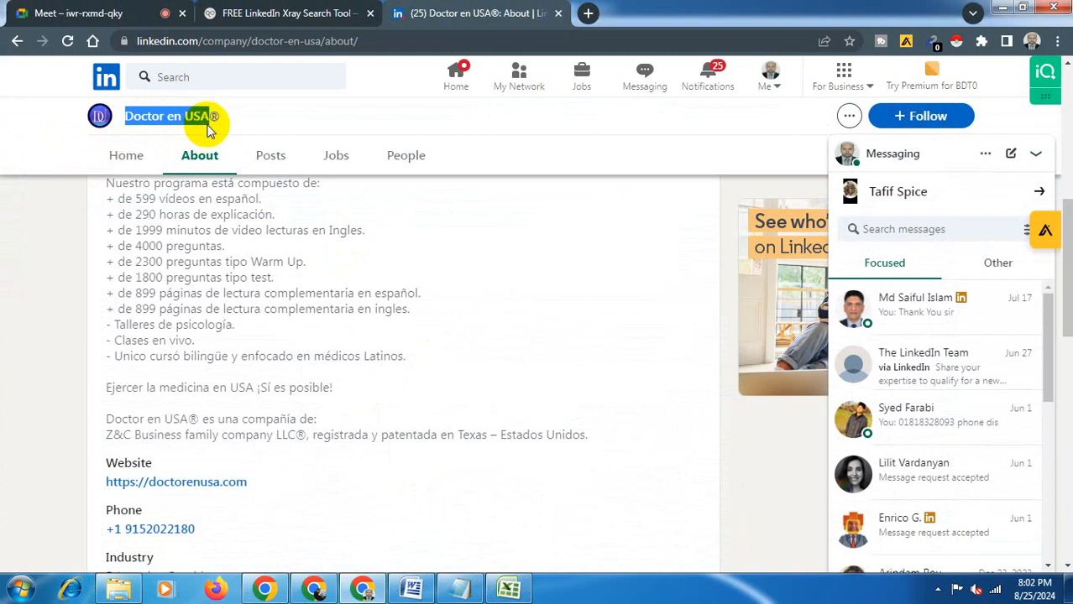
click(507, 588)
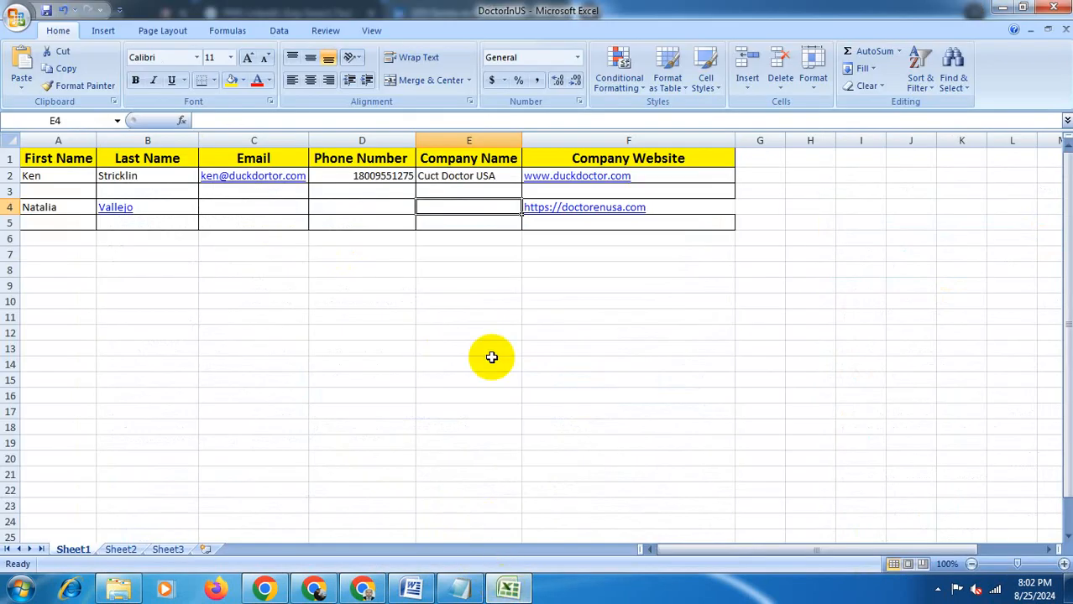
key(ctrl+v)
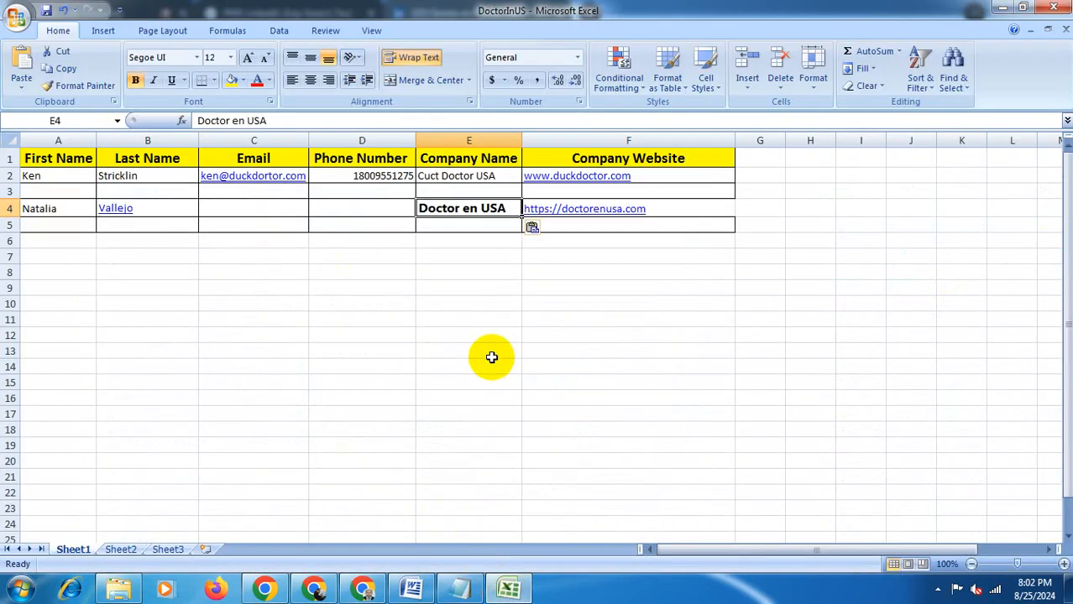
- Return to the person's LinkedIn profile and view its Contact info dialog, then close it
click(383, 209)
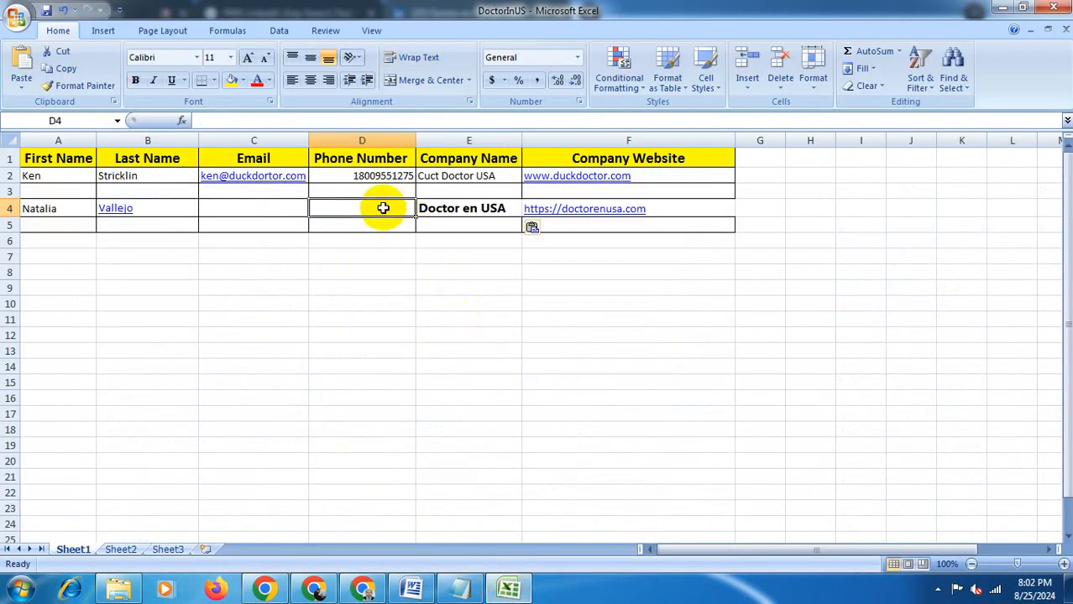
click(283, 206)
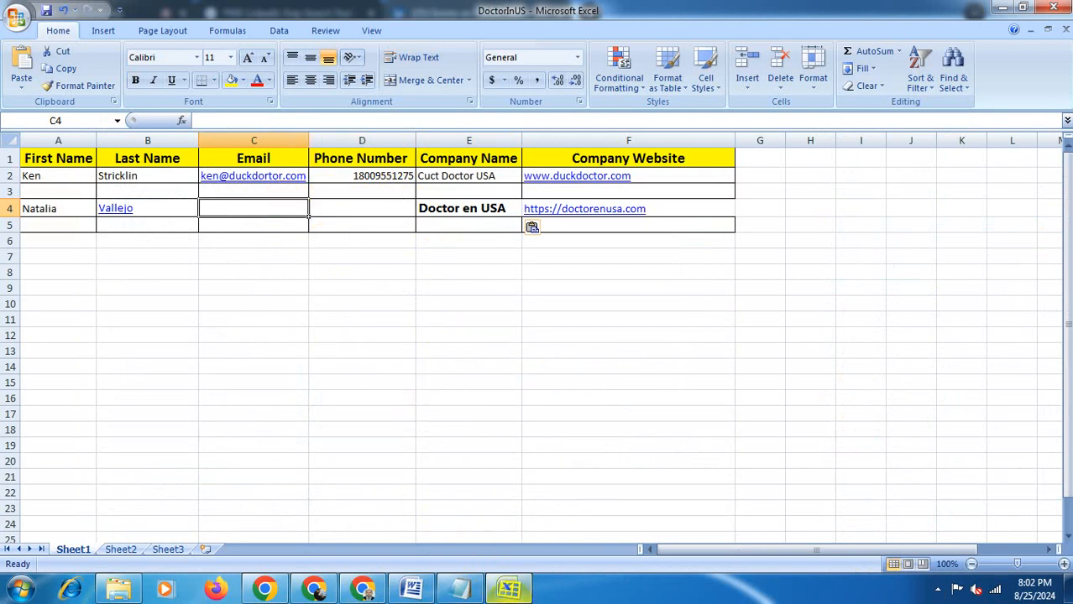
click(509, 590)
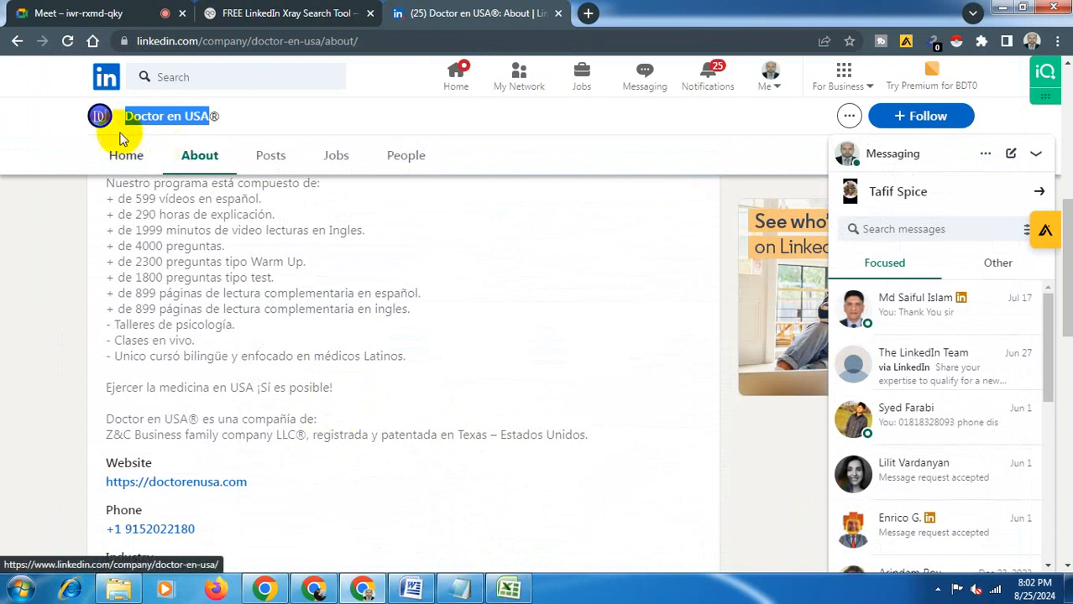
click(15, 46)
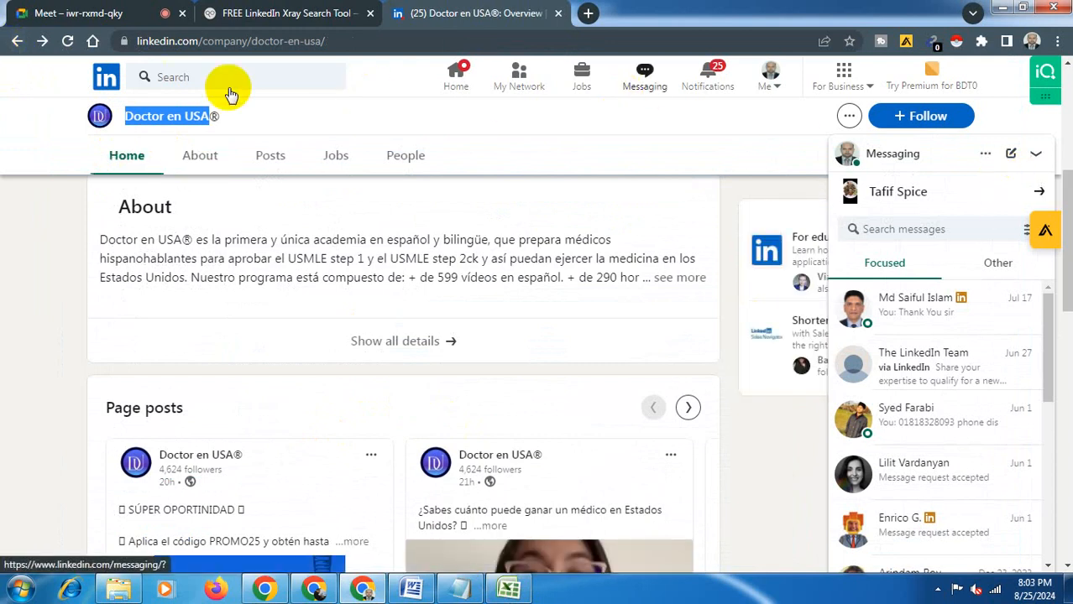
click(13, 42)
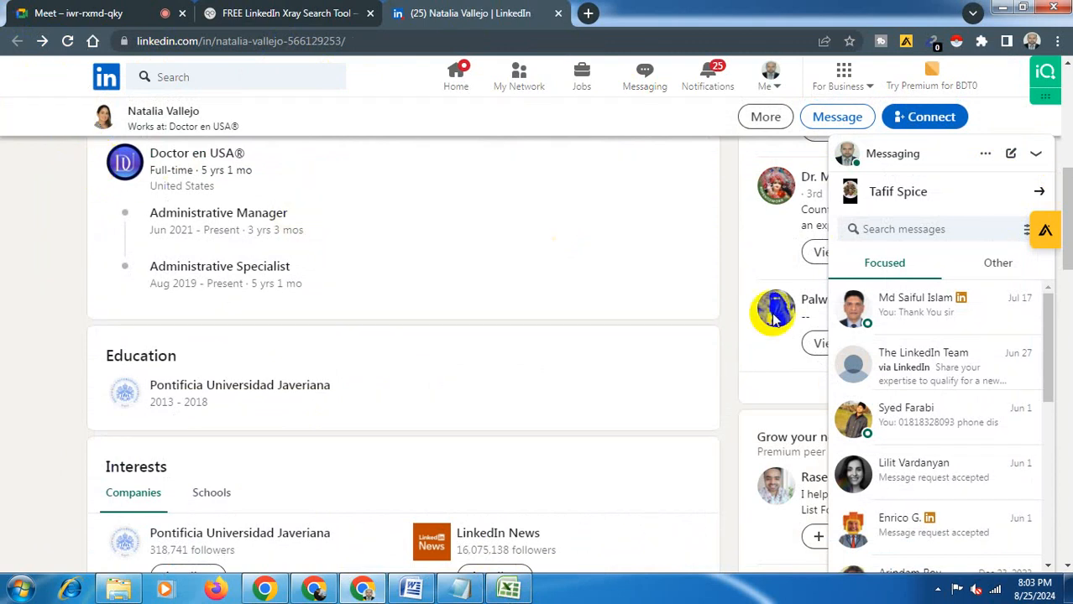
drag(1069, 220, 1041, 117)
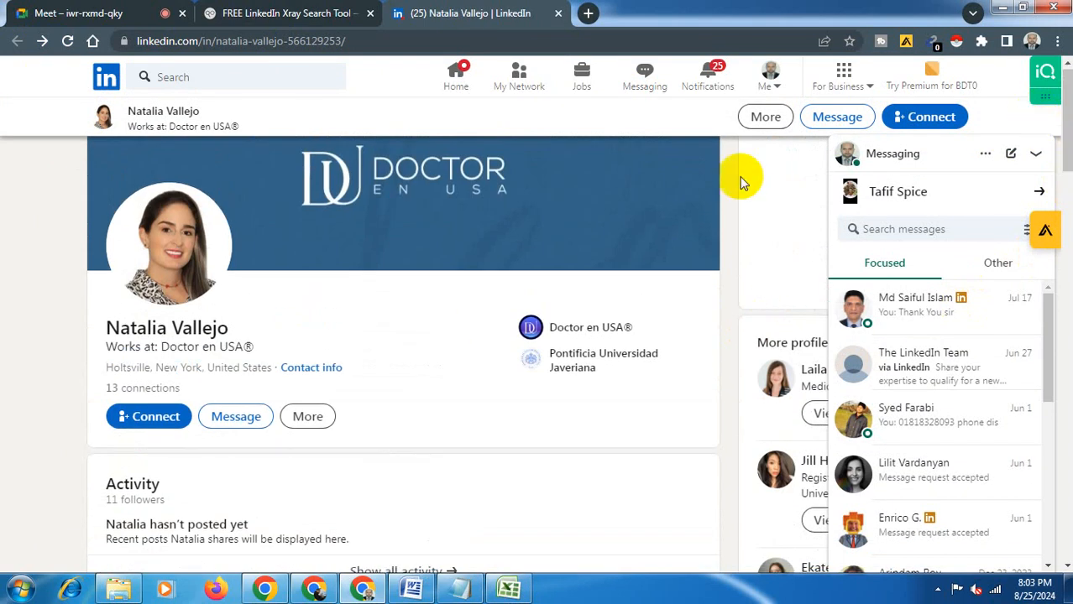
click(326, 369)
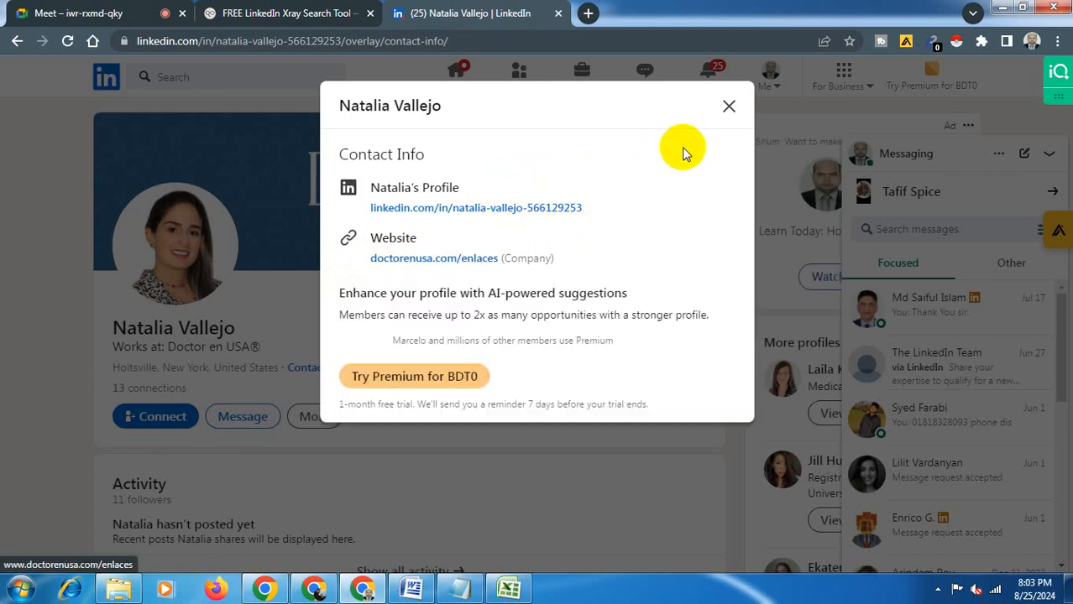
click(727, 108)
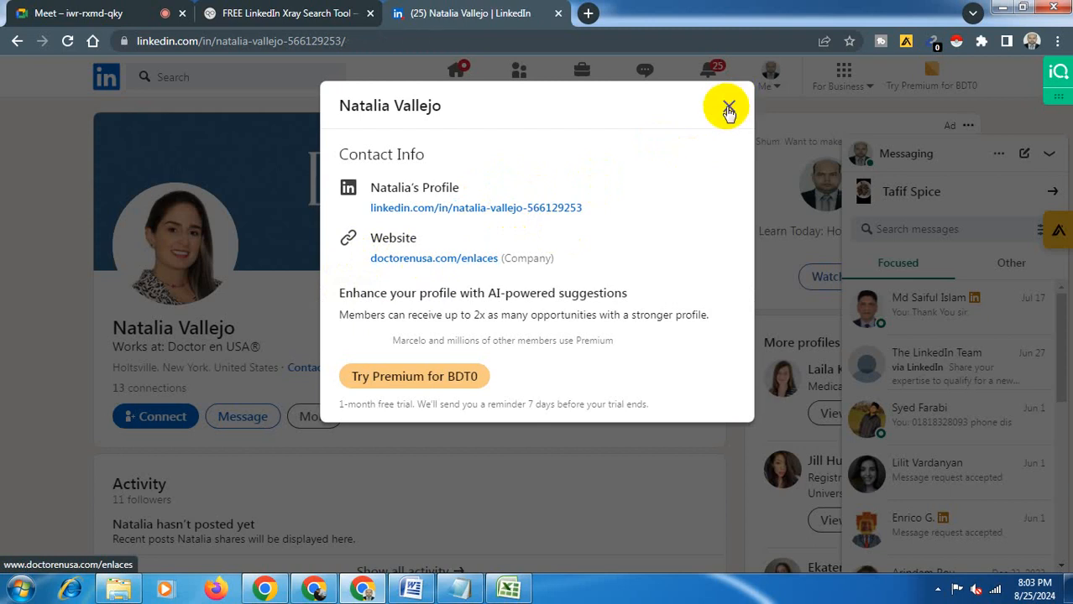
click(727, 109)
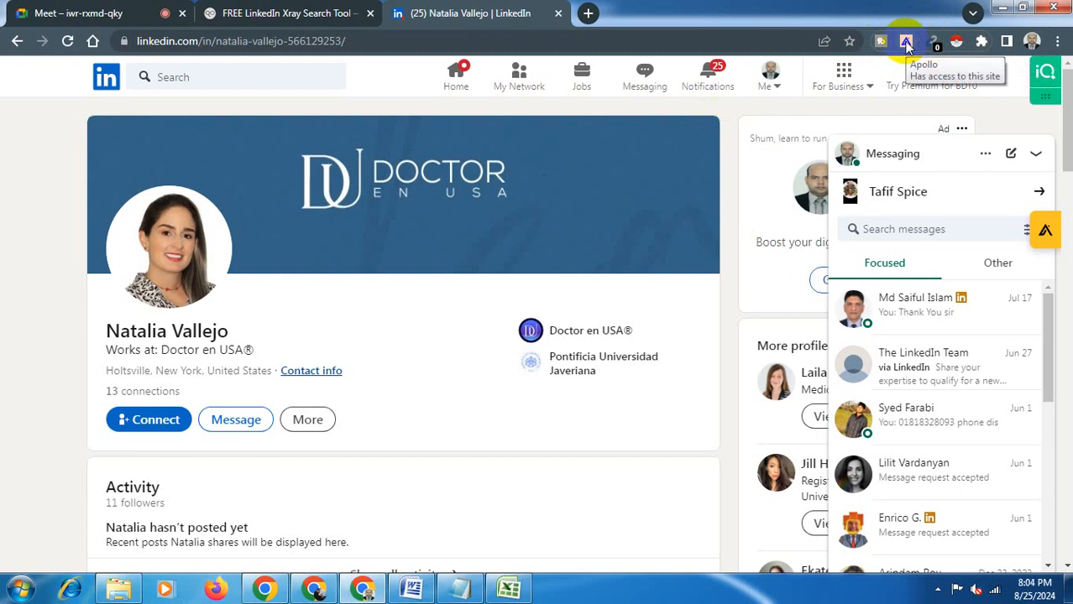
- Sign up for Apollo from its browser extension, accepting the terms and continuing with the Google account
click(905, 43)
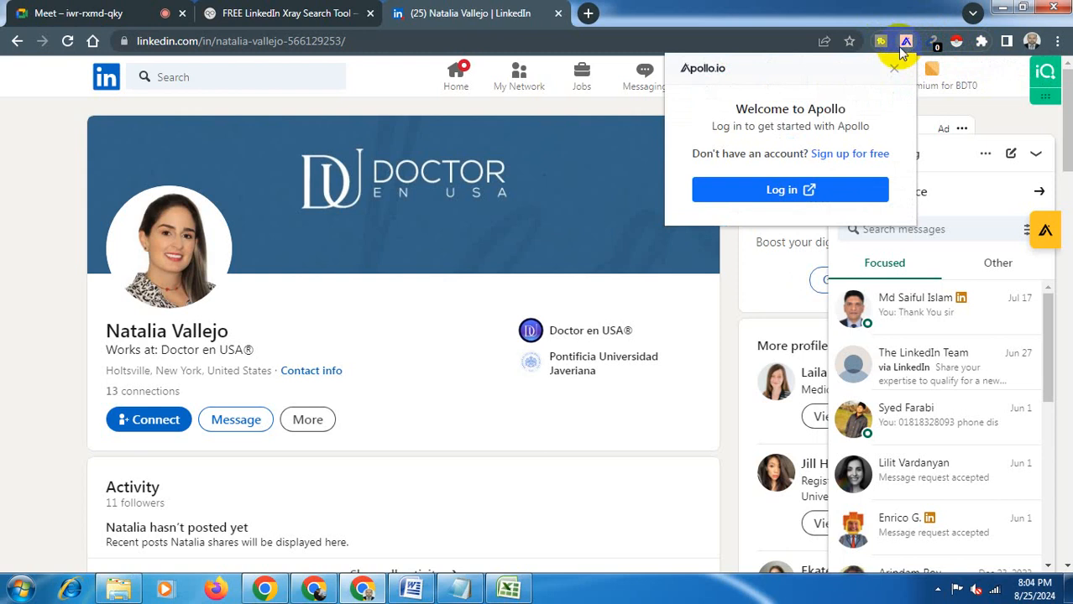
click(836, 156)
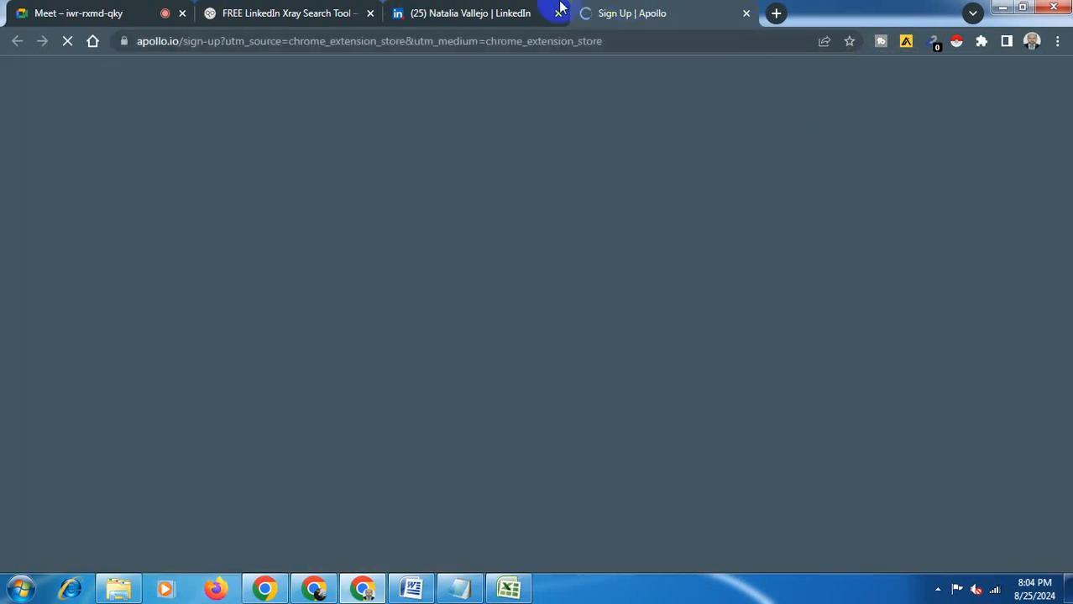
click(468, 12)
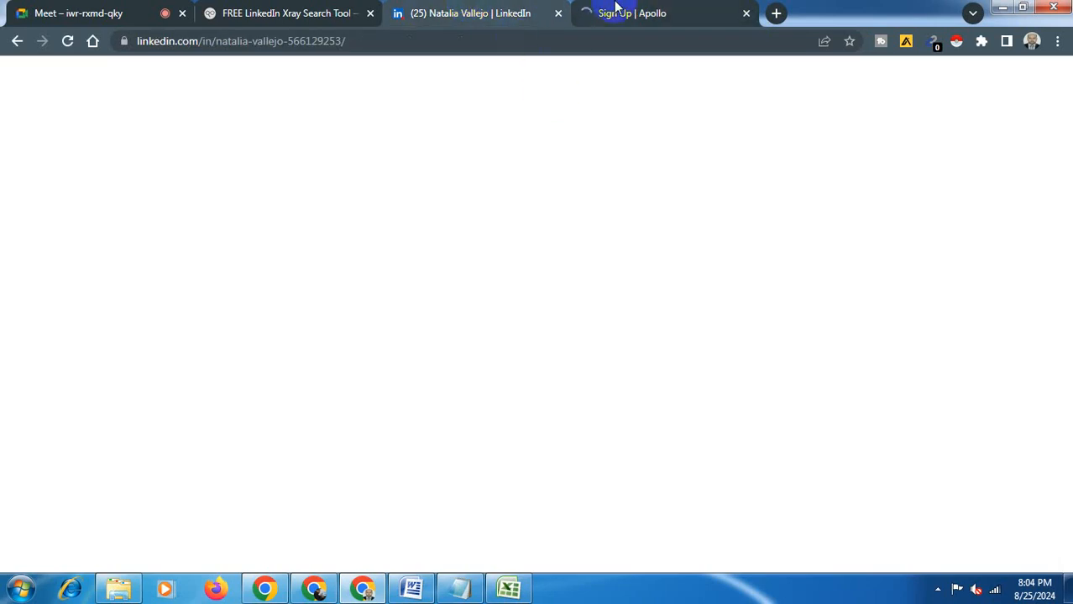
click(616, 7)
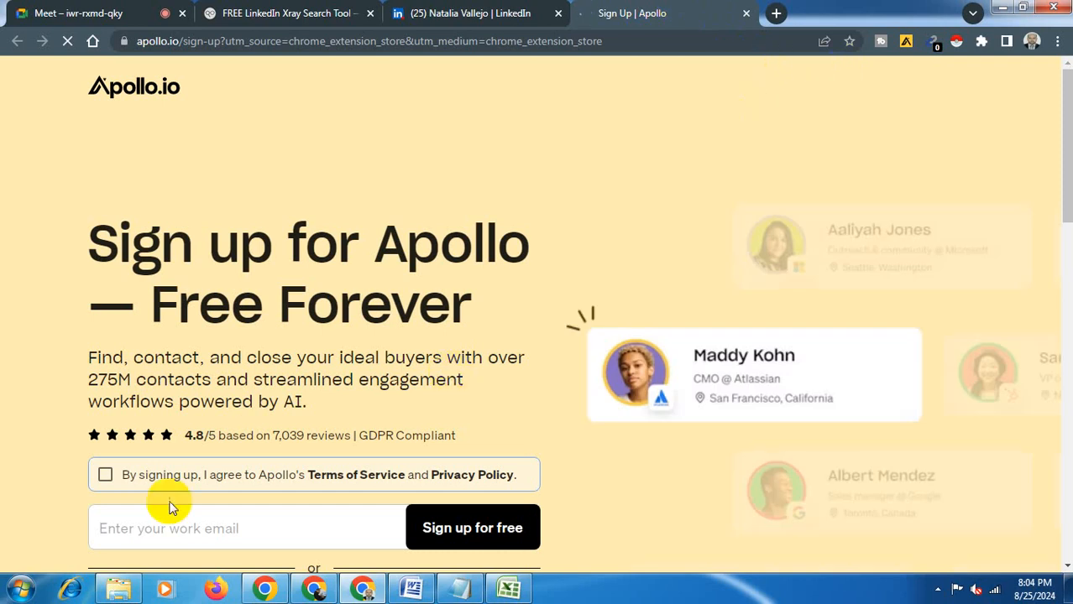
click(105, 476)
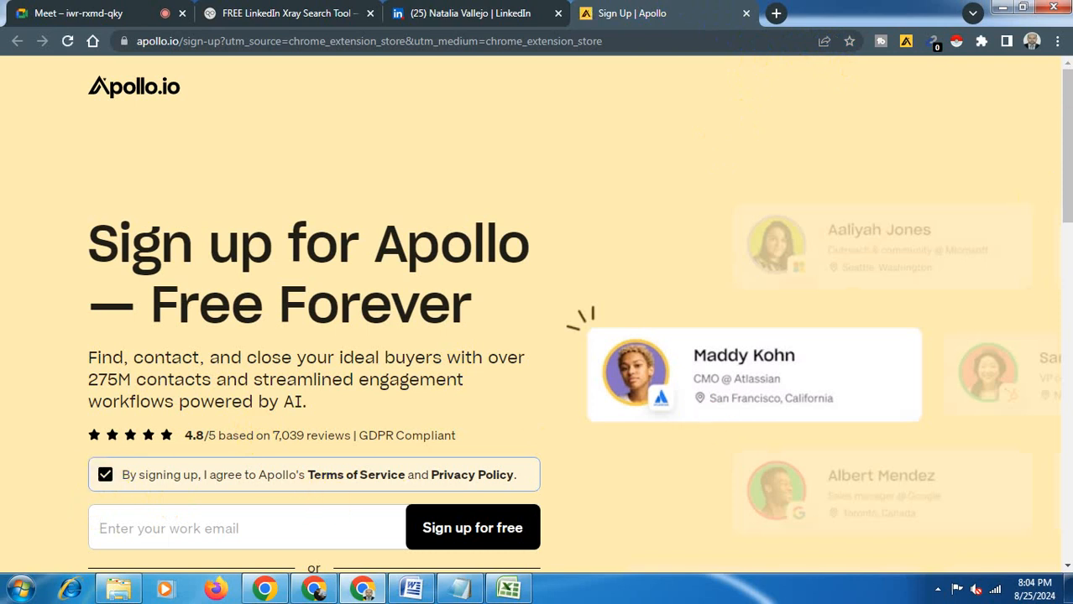
drag(1067, 156, 1064, 204)
scroll(276, 455, down, 1)
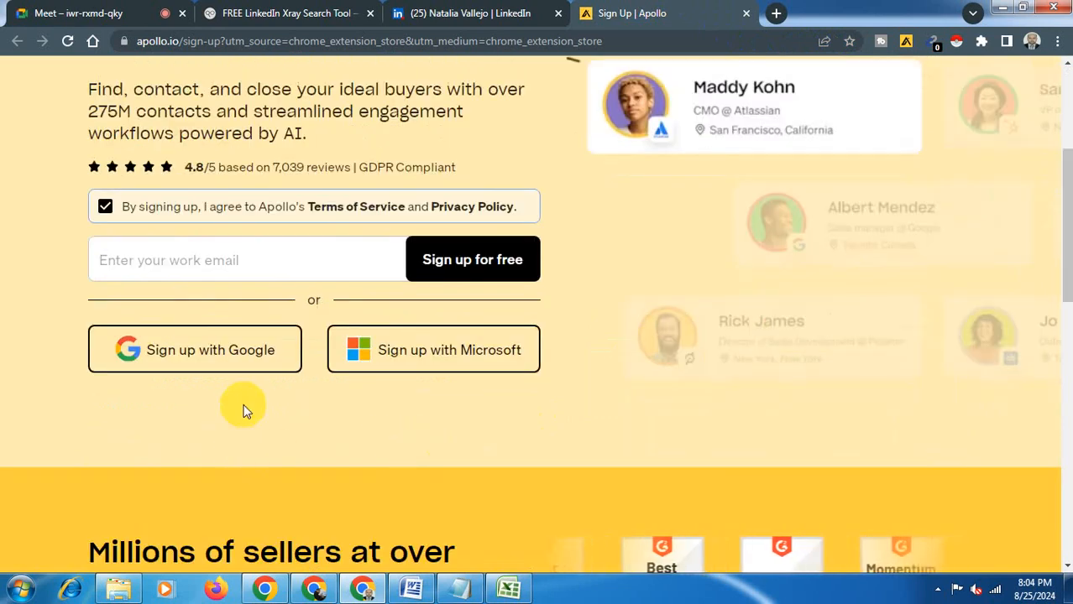
click(225, 361)
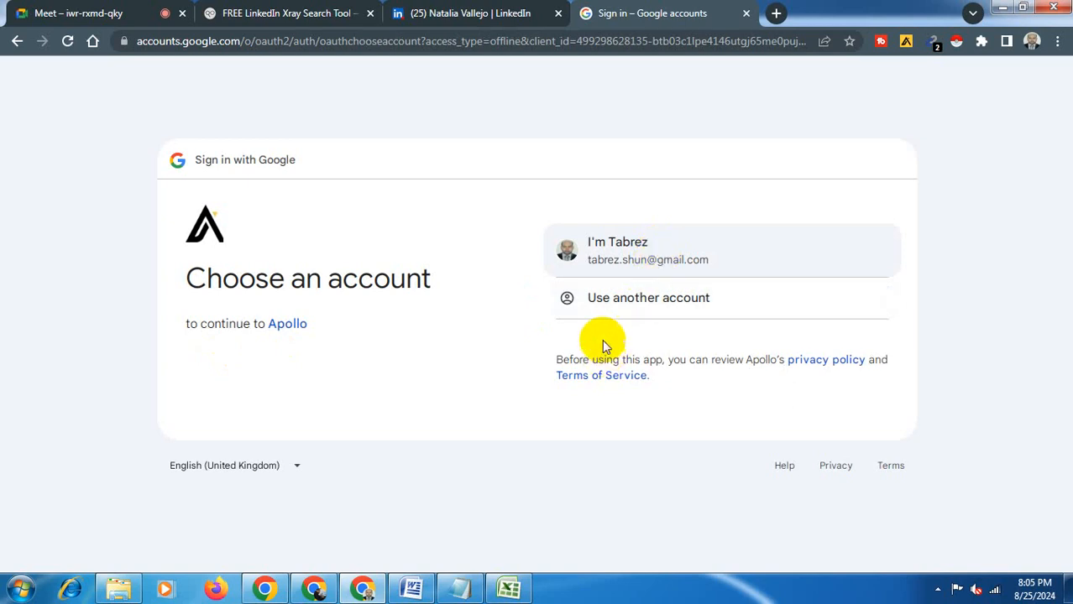
click(625, 256)
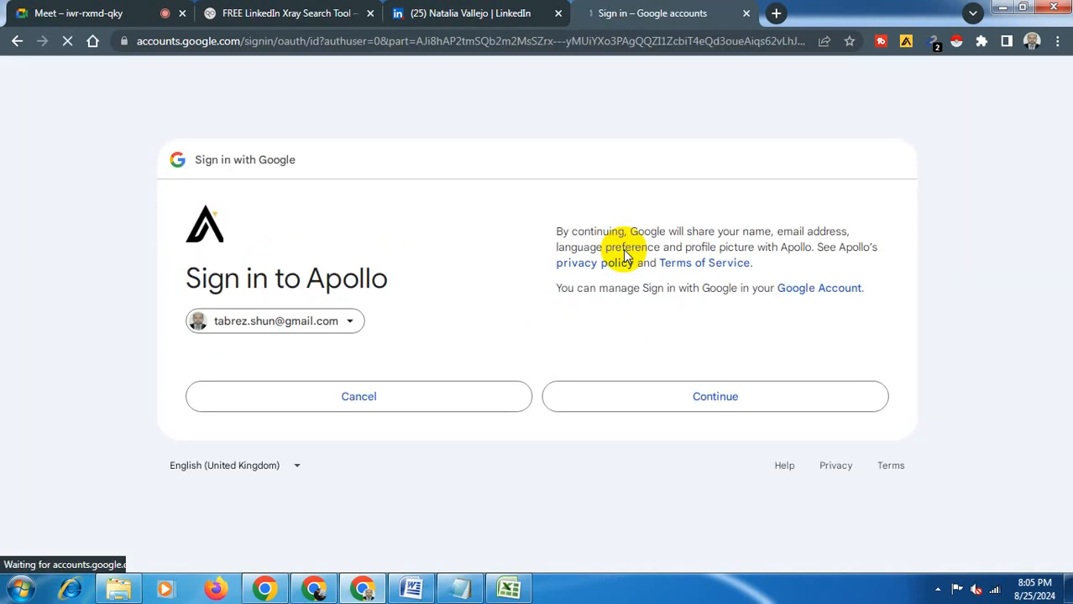
click(702, 404)
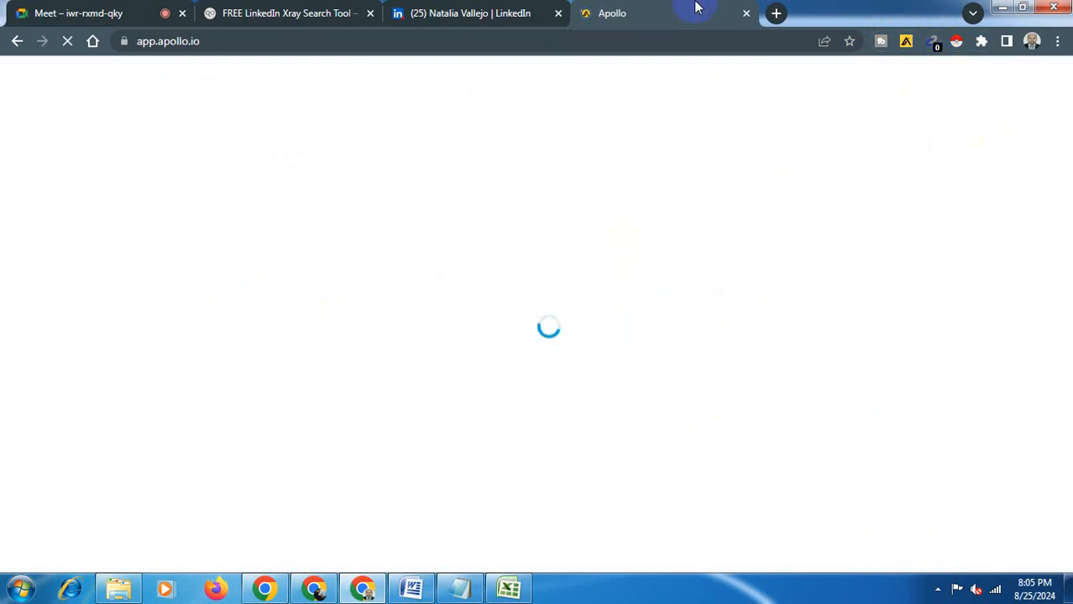
click(494, 7)
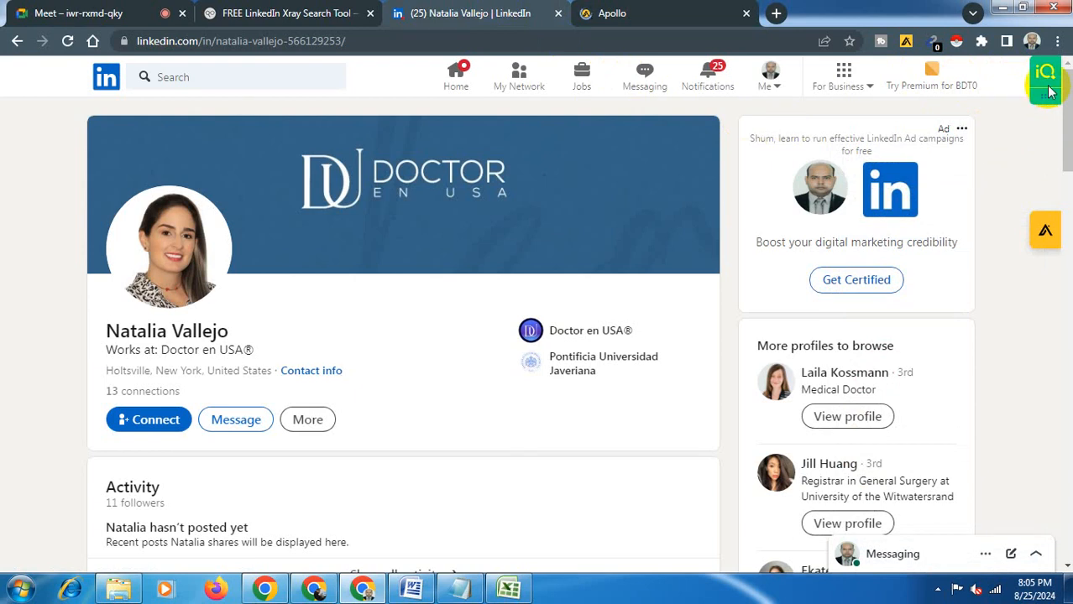
click(1048, 86)
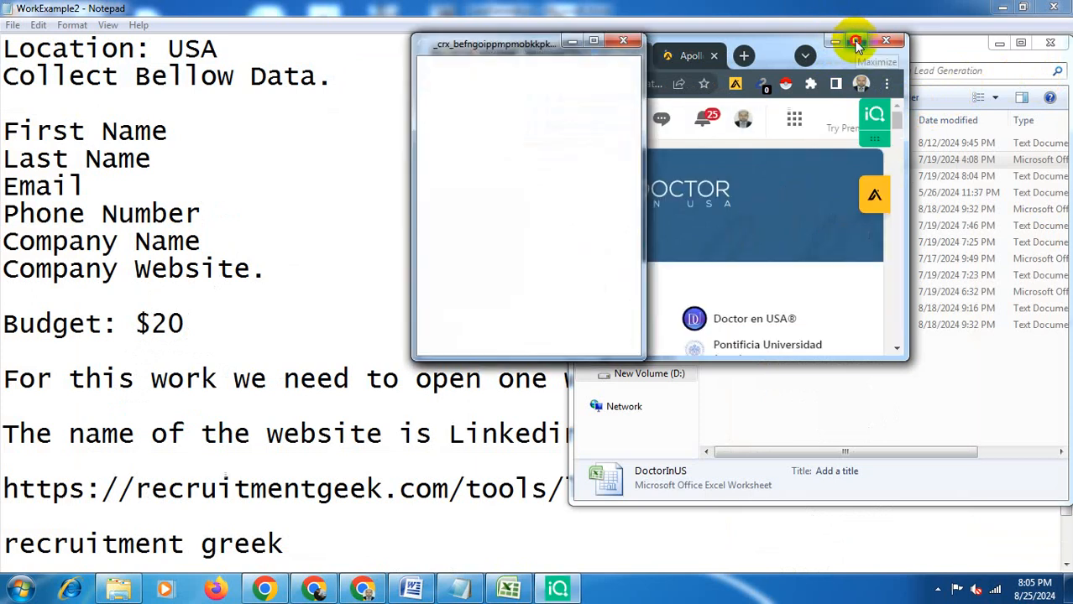
click(856, 42)
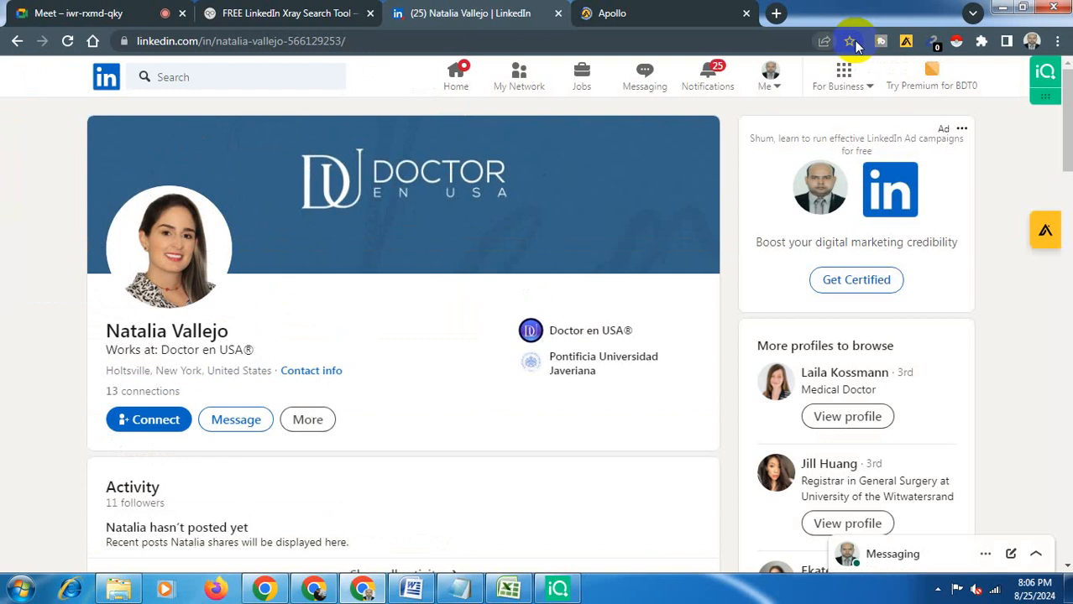
- Pin the LeadIQ extension to the browser toolbar from the extensions menu
click(982, 41)
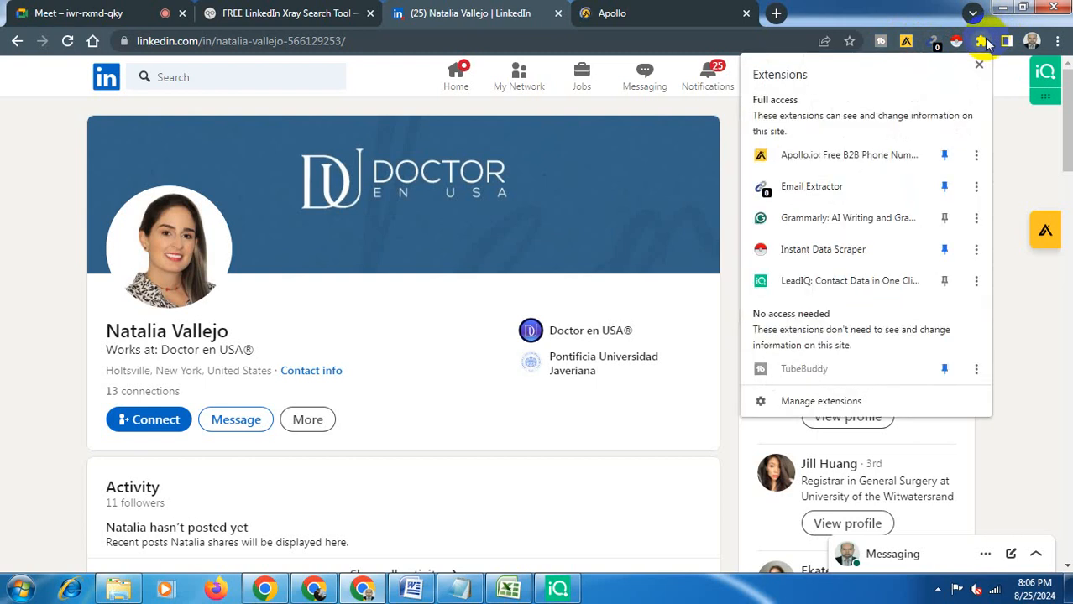
click(942, 283)
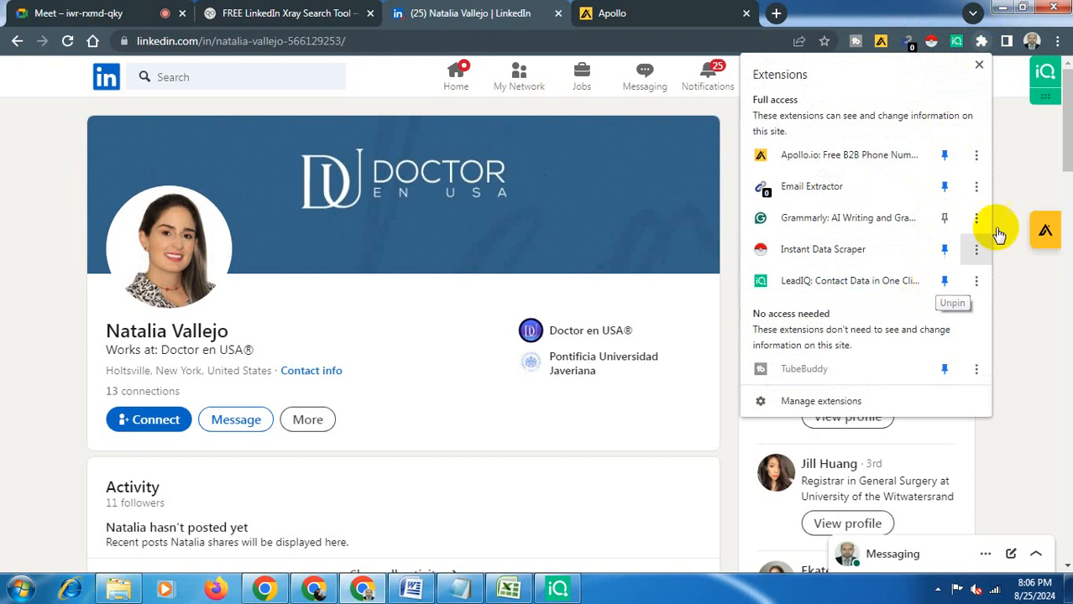
click(1053, 134)
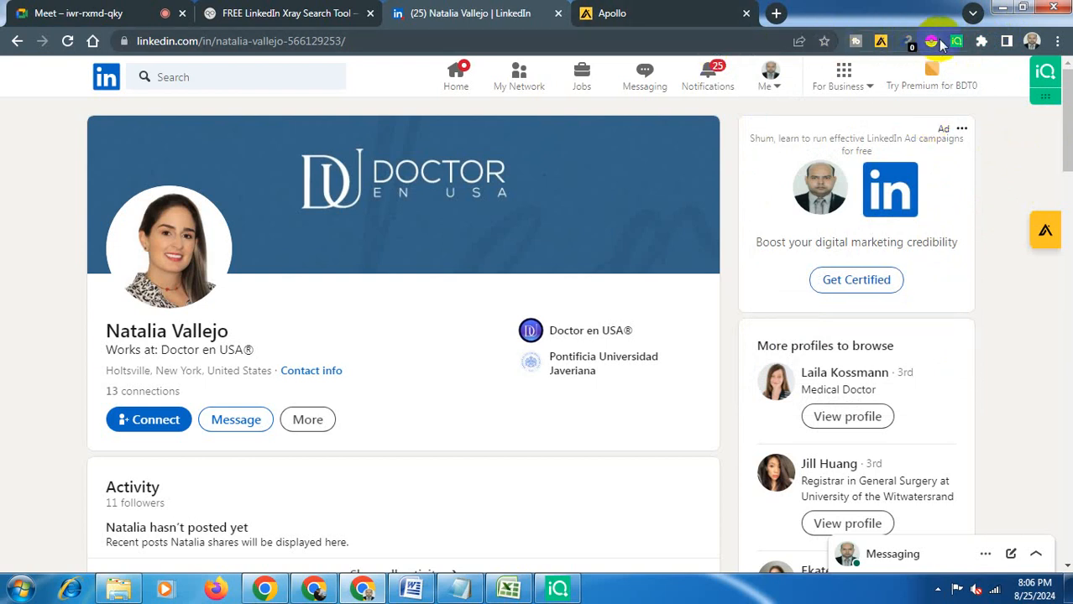
- Open the Apollo extension menu on the profile and review its Extension enablement settings
click(880, 44)
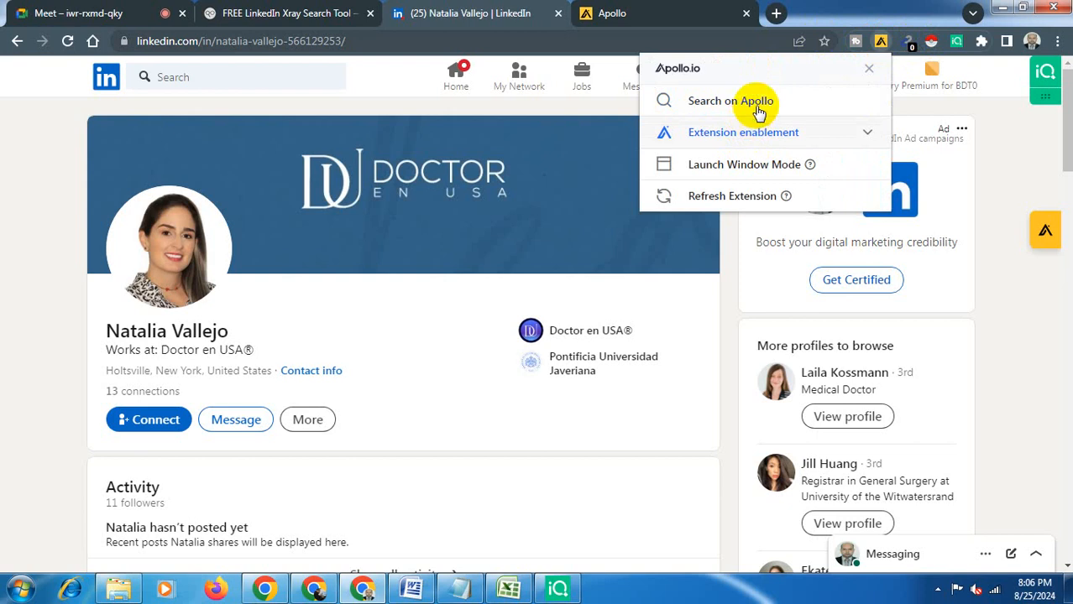
drag(755, 103, 797, 137)
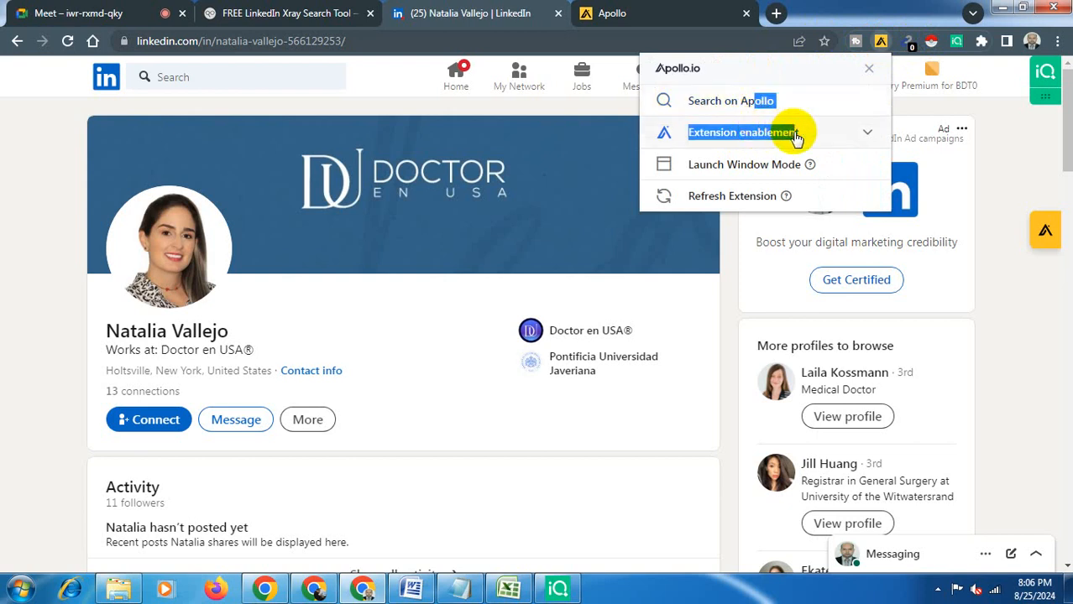
click(795, 137)
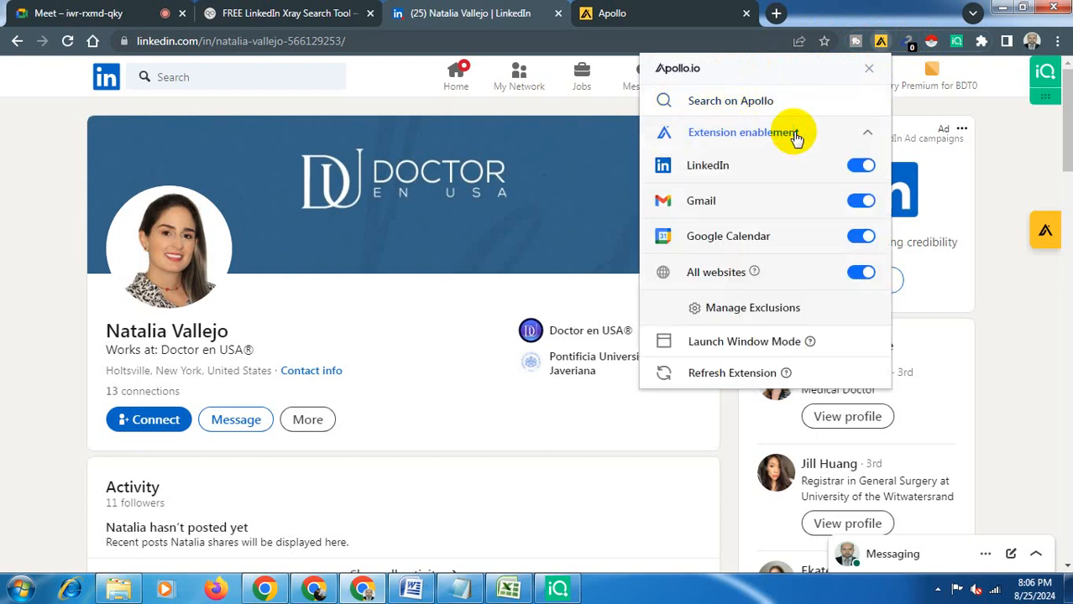
click(870, 69)
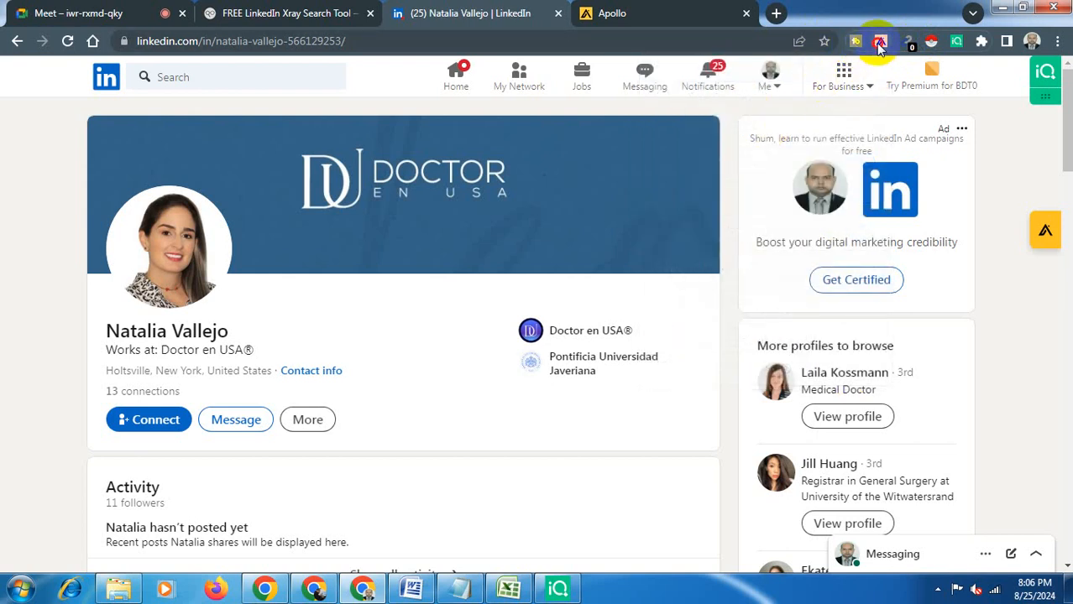
click(879, 44)
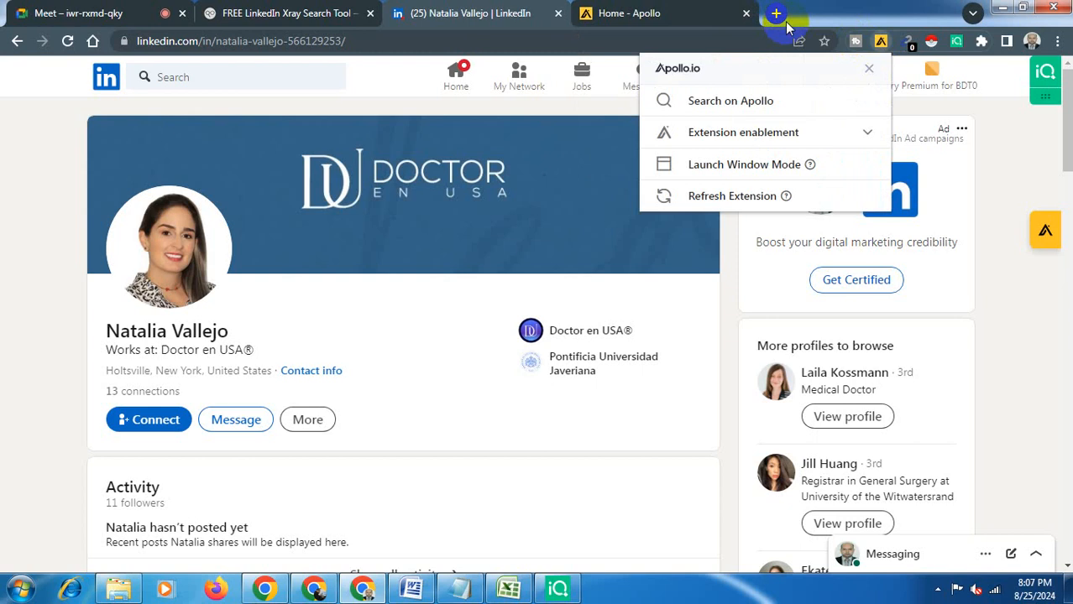
click(710, 209)
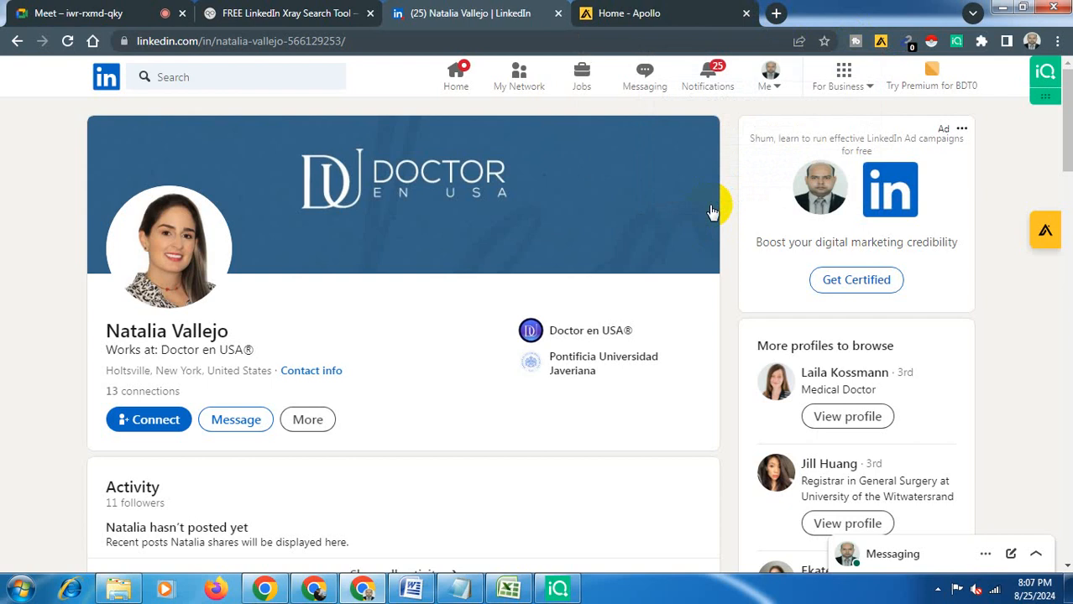
- Search for the kendo chrome extension in a new tab and open the Kendo Email Finder website
click(774, 14)
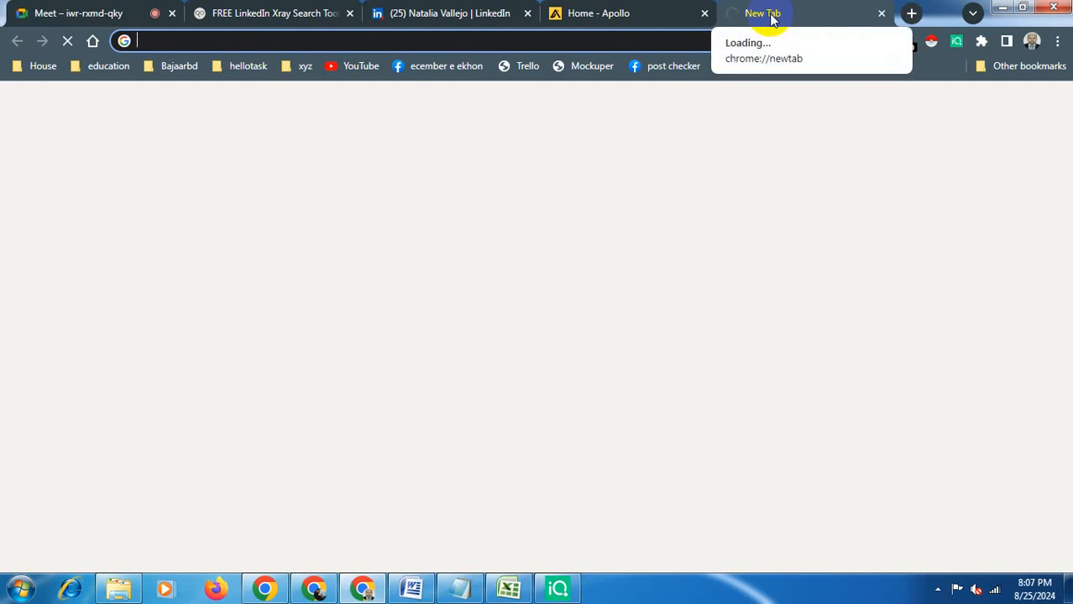
text(kend)
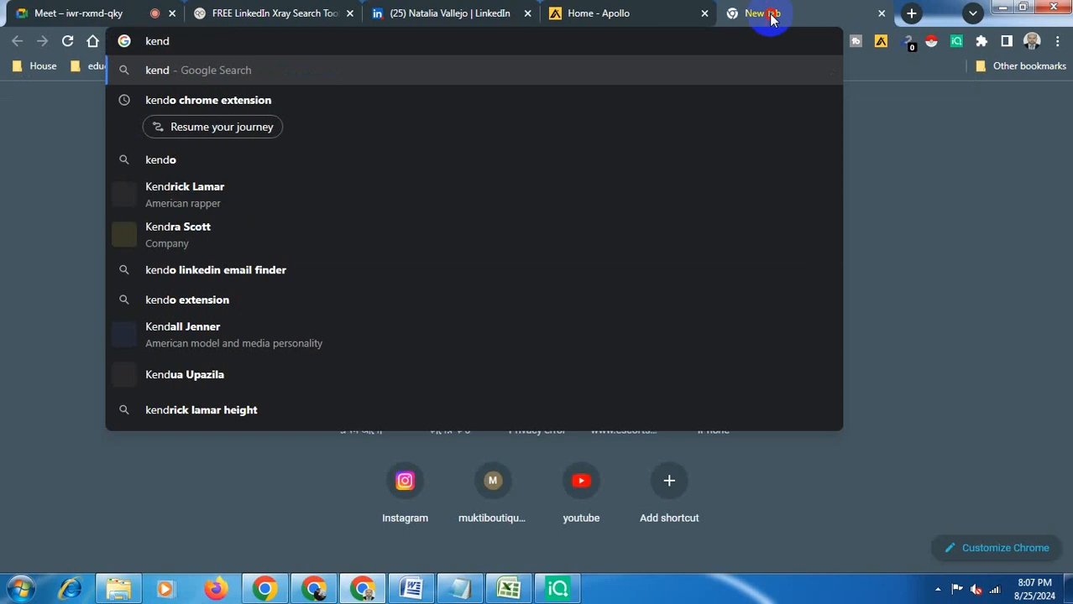
click(415, 109)
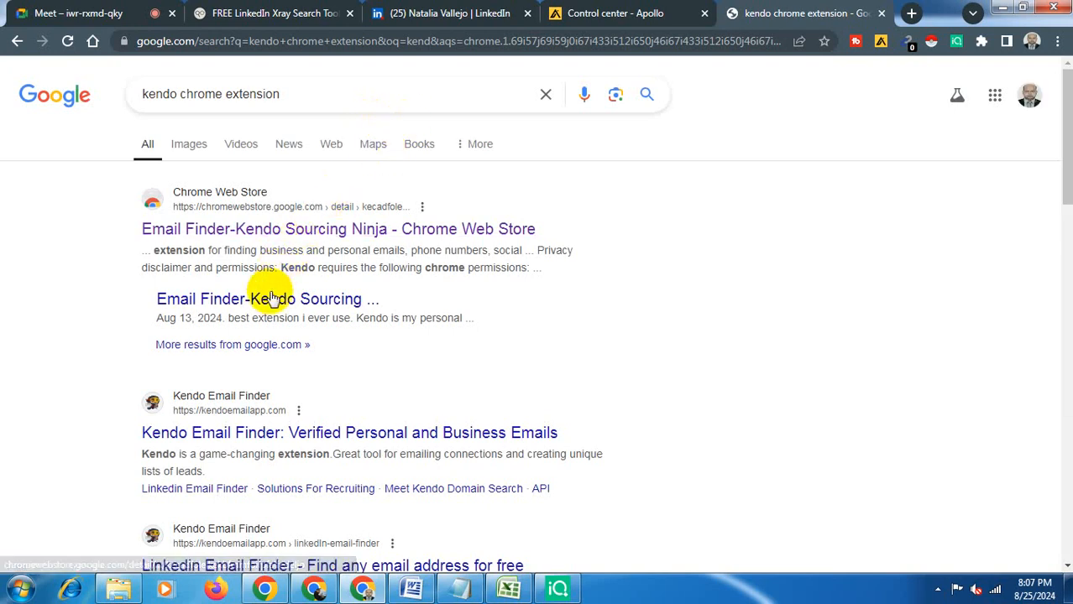
click(285, 441)
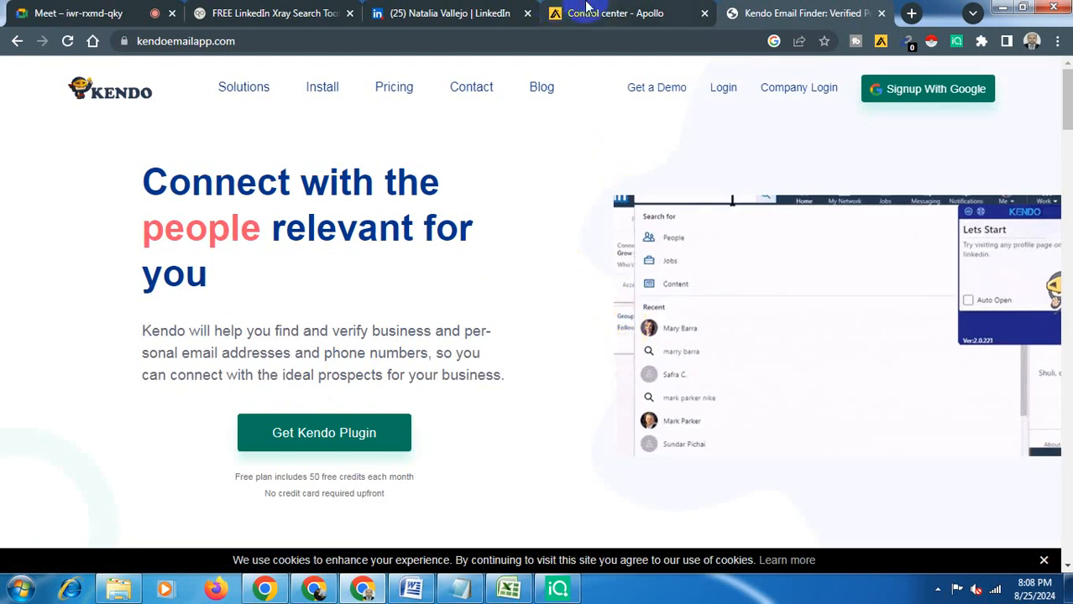
click(586, 7)
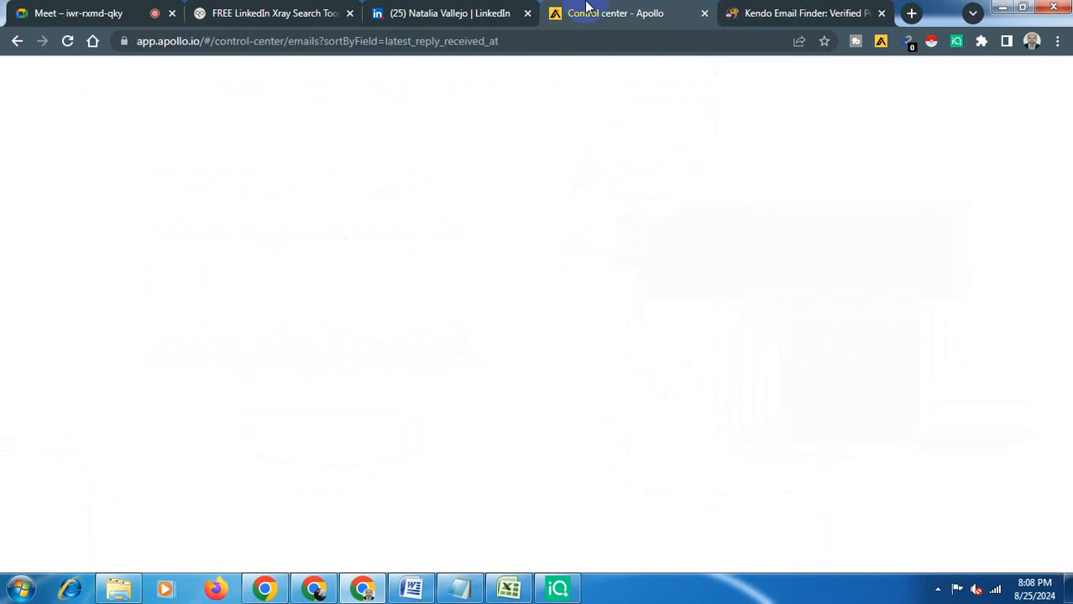
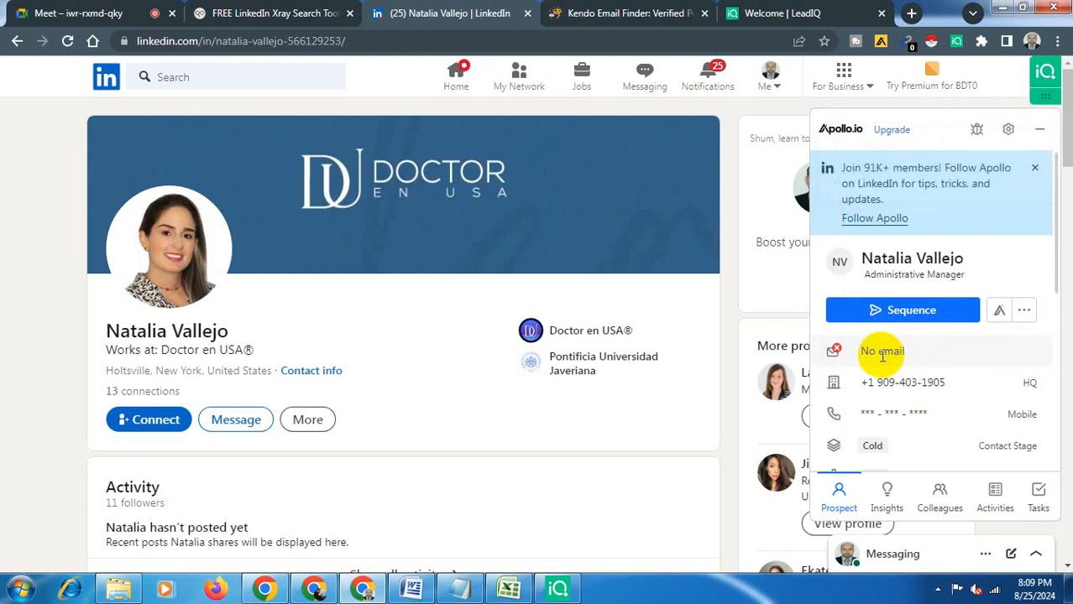
- Copy the prospect's HQ phone number from the Apollo panel on the LinkedIn profile
double_click(886, 351)
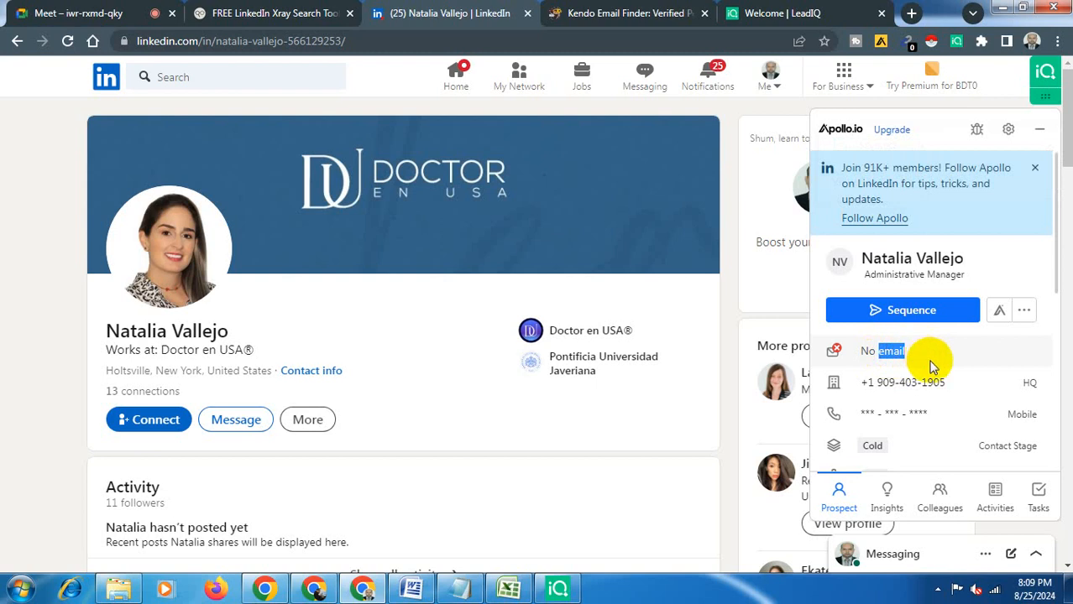
mouse_move(960, 387)
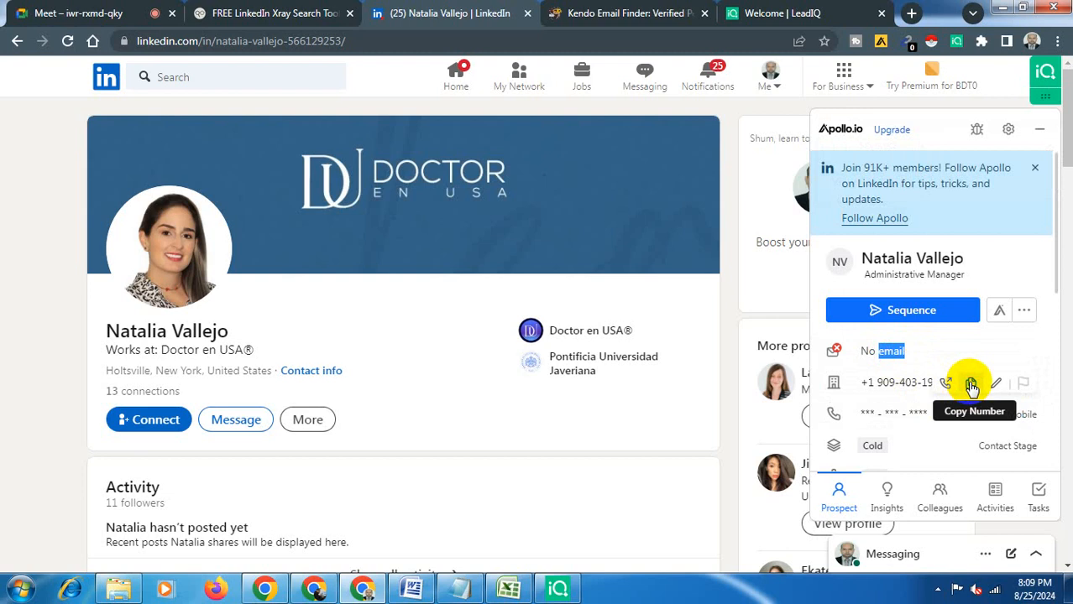
click(972, 385)
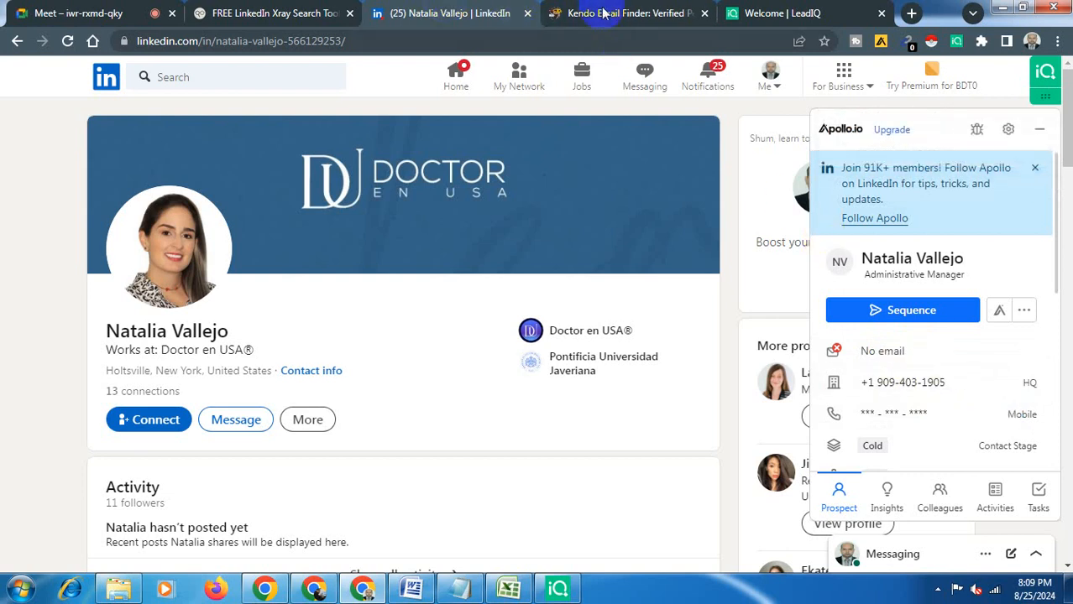
- Paste the phone number into the Phone Number cell of the prospect's row in the DoctorInUS sheet
click(510, 588)
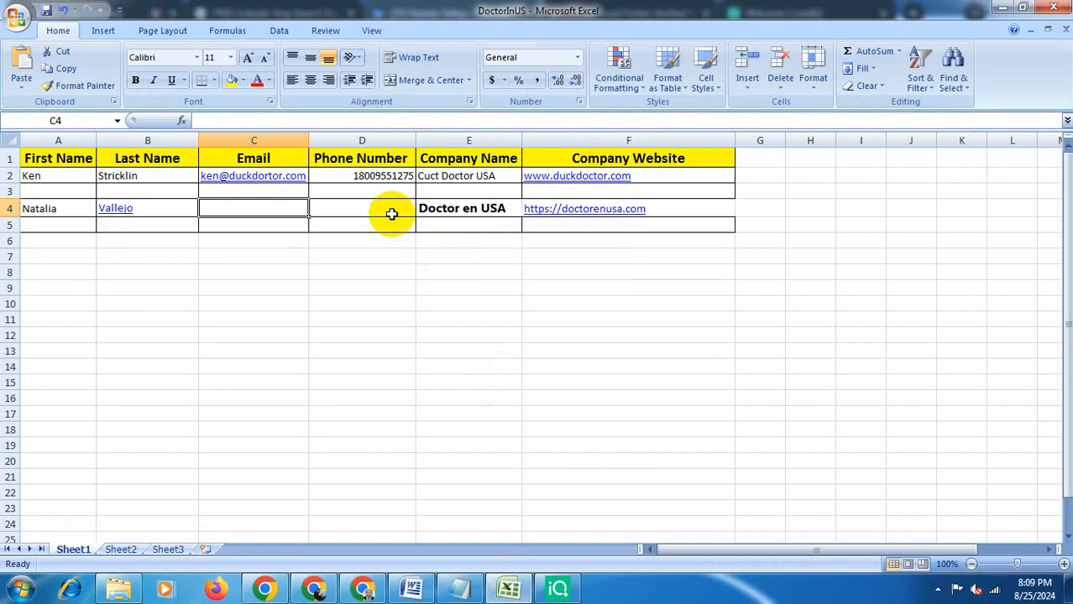
click(391, 214)
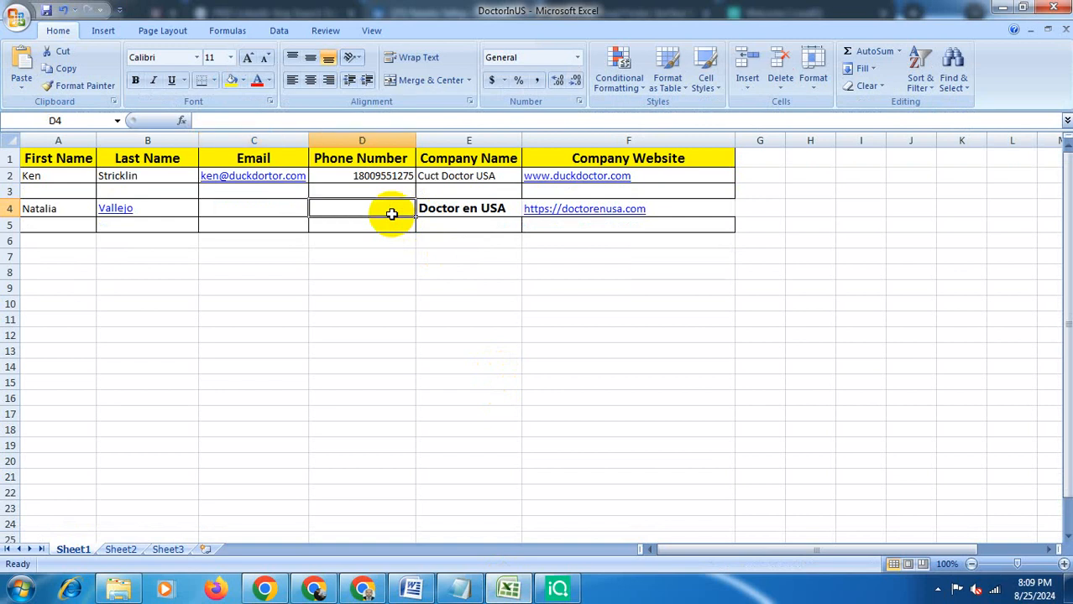
key(ctrl+v)
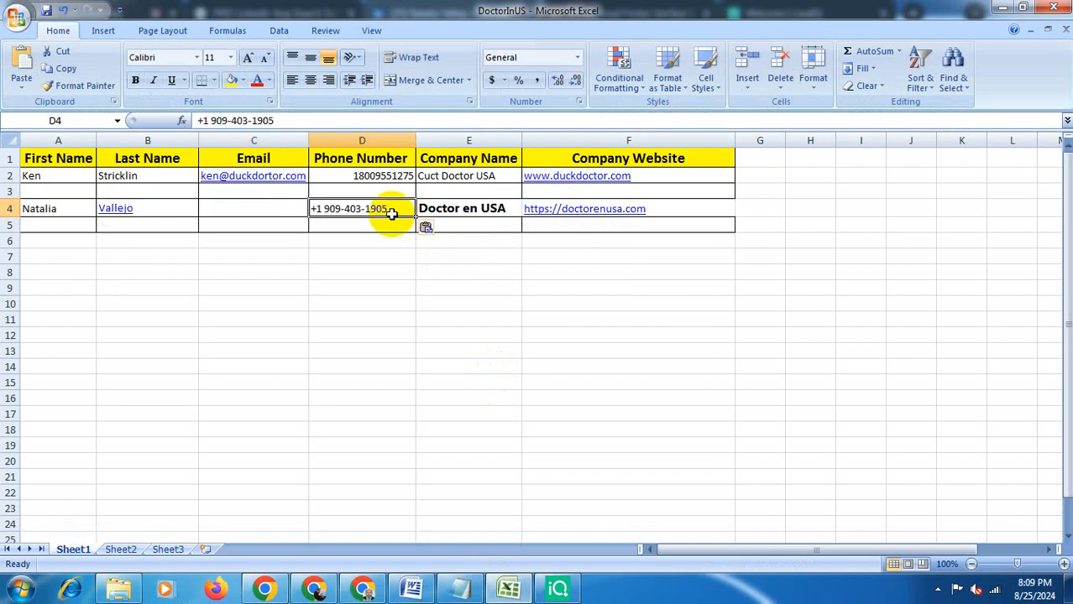
click(281, 206)
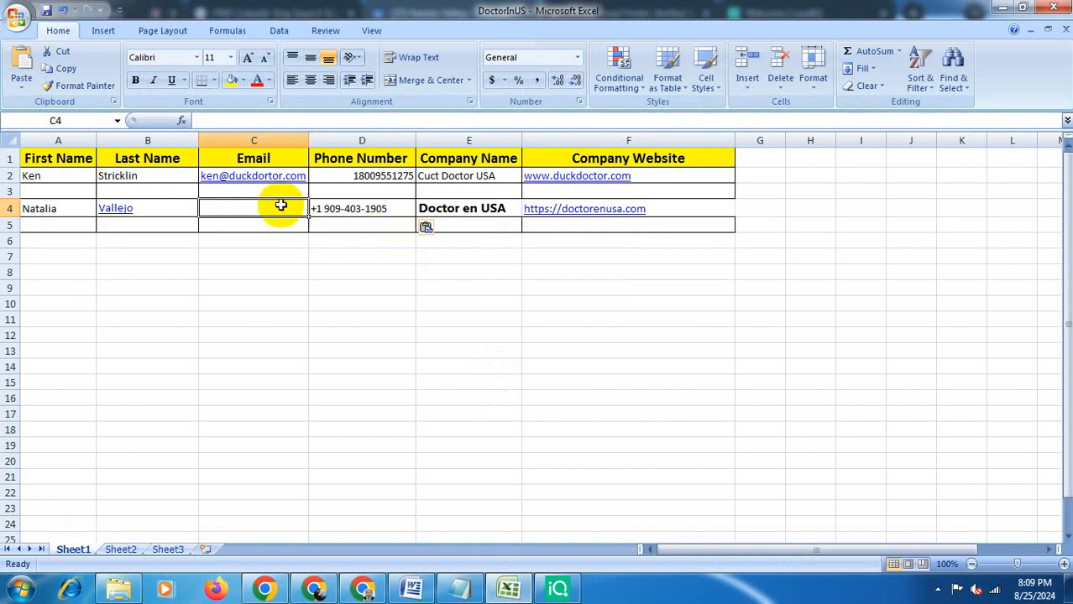
- Return to the browser and open the Kendo plugin install page from the Kendo website
click(354, 593)
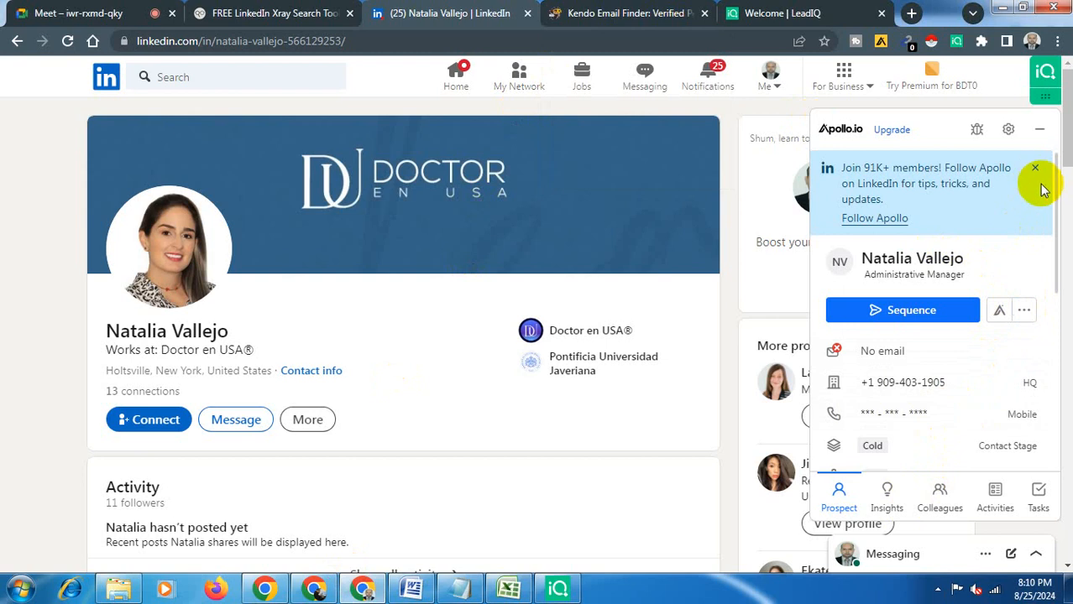
mouse_move(1058, 193)
mouse_down()
mouse_move(1063, 250)
mouse_move(1053, 173)
mouse_up()
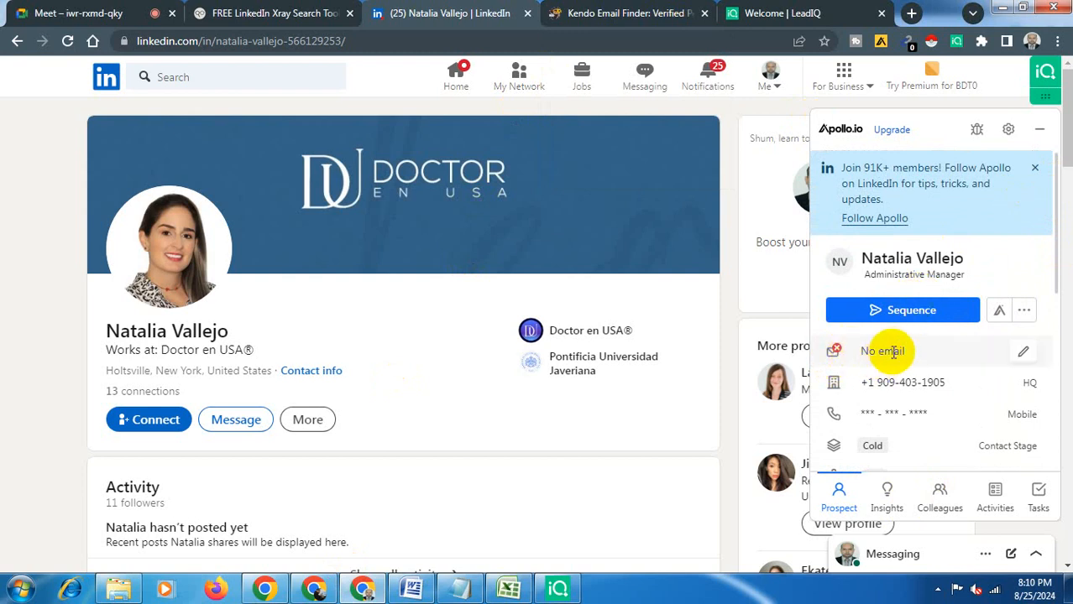
drag(902, 350, 861, 349)
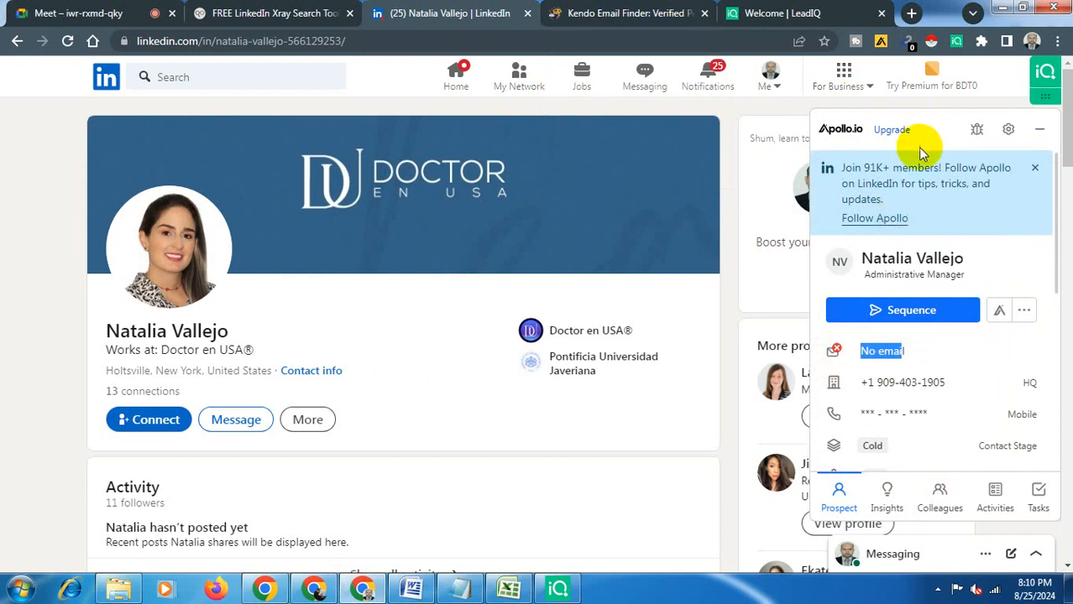
click(612, 10)
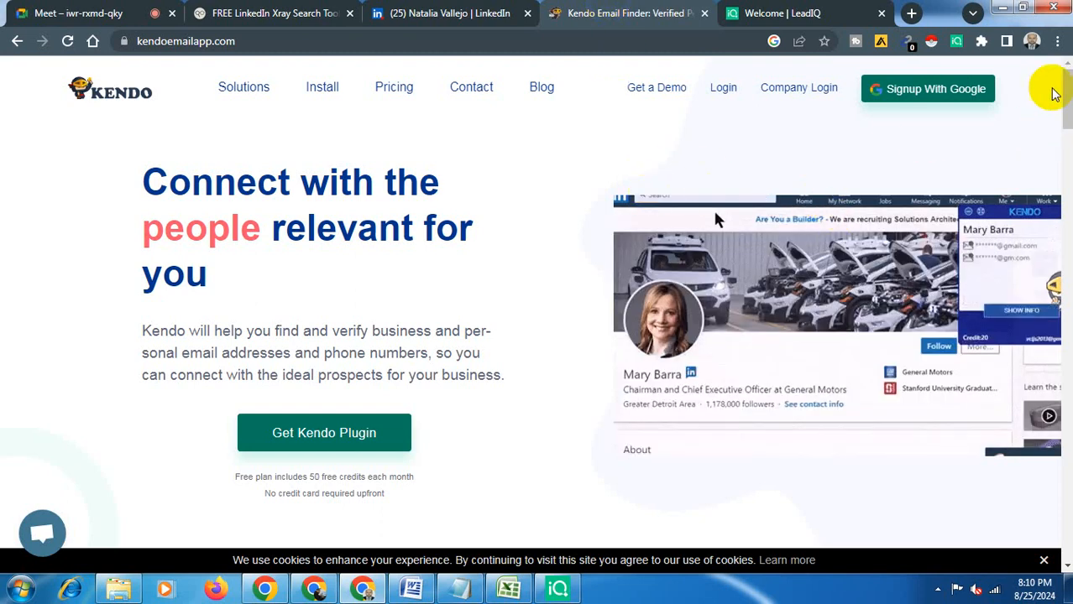
scroll(1054, 94, down, 5)
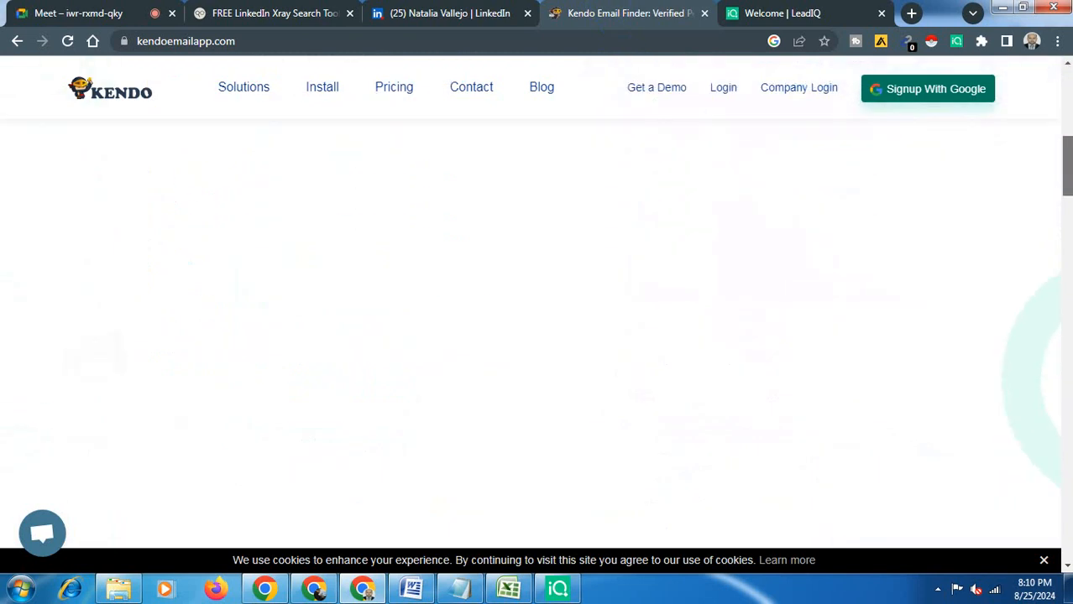
drag(1069, 151, 1034, 79)
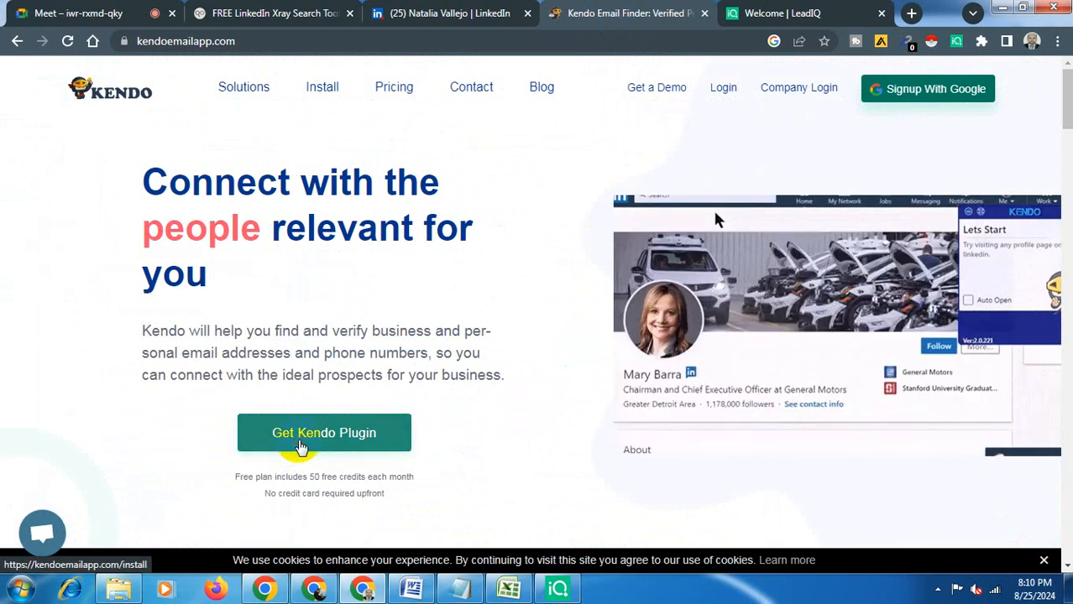
click(301, 447)
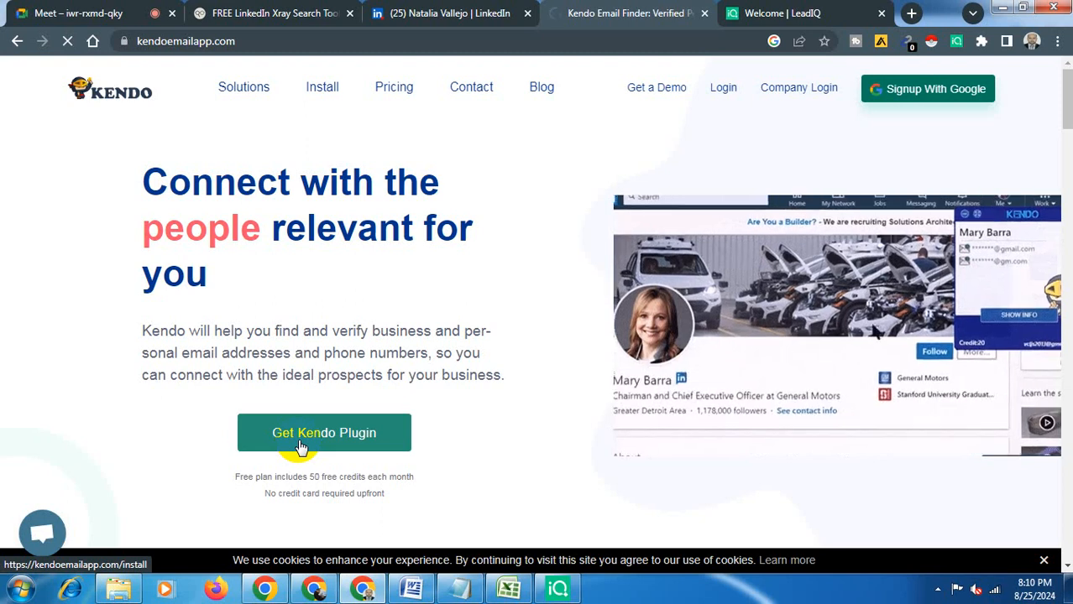
- Go to page 2 of the doctor in USA results in the LinkedIn X-ray search tool, closing the ad
click(274, 7)
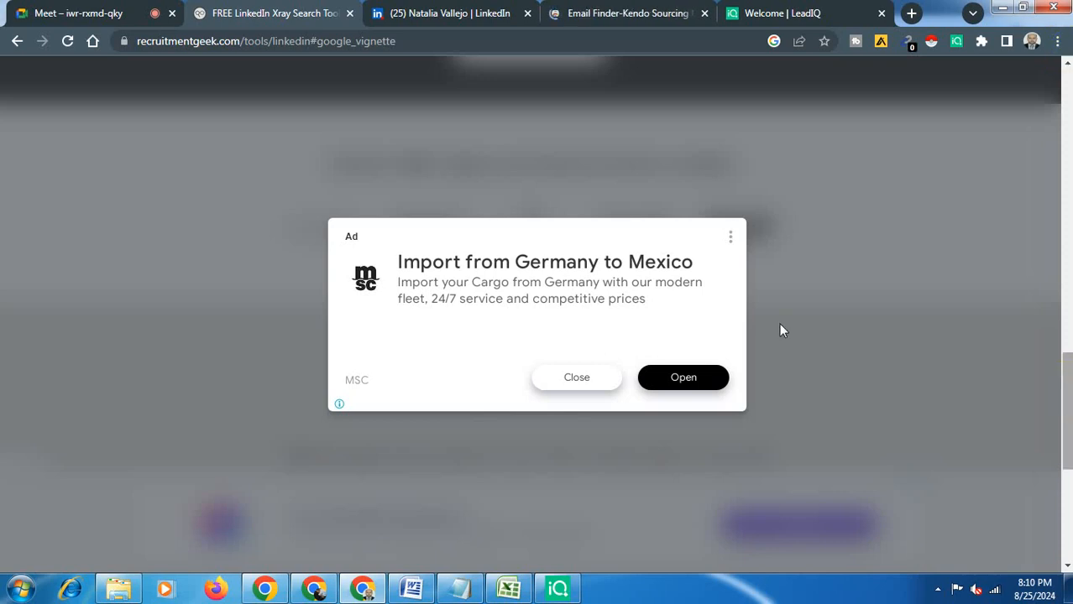
click(601, 382)
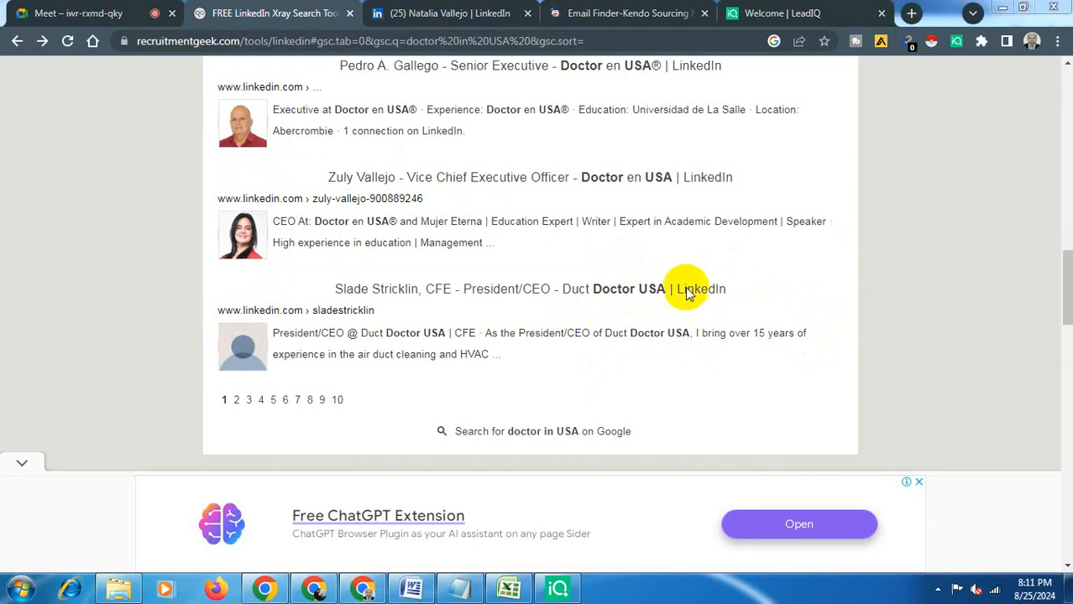
click(237, 401)
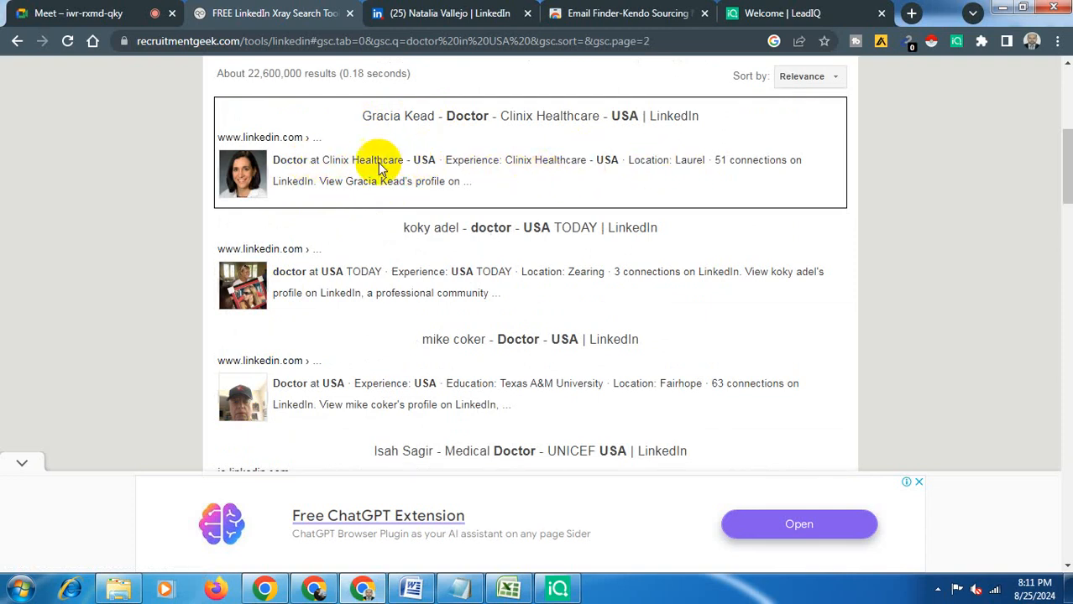
- Open the first result's LinkedIn profile, a Clinix Healthcare doctor, in a new tab and switch to it
right_click(248, 173)
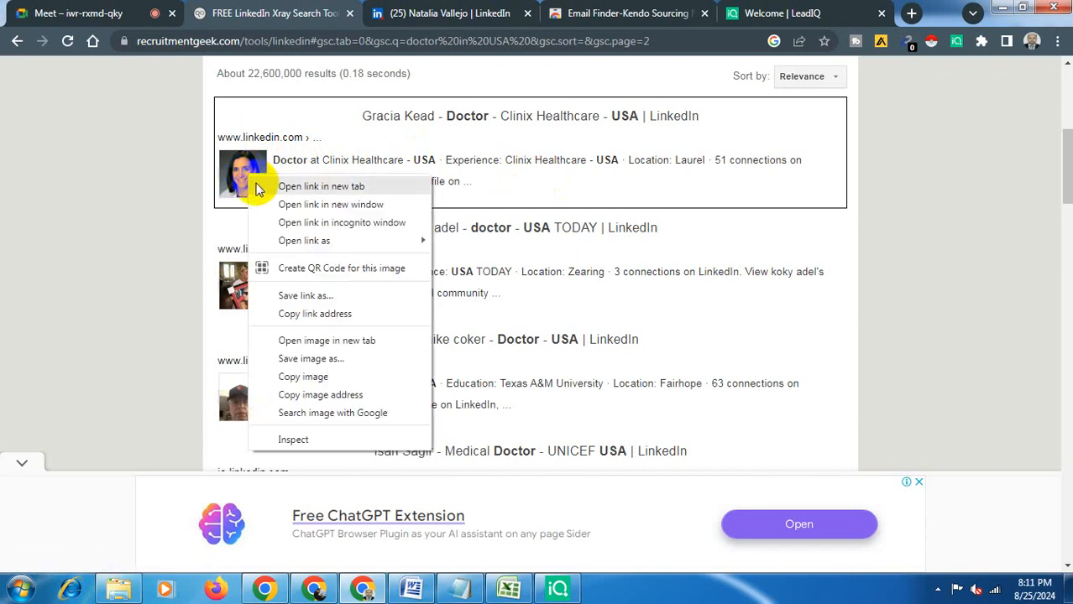
click(259, 185)
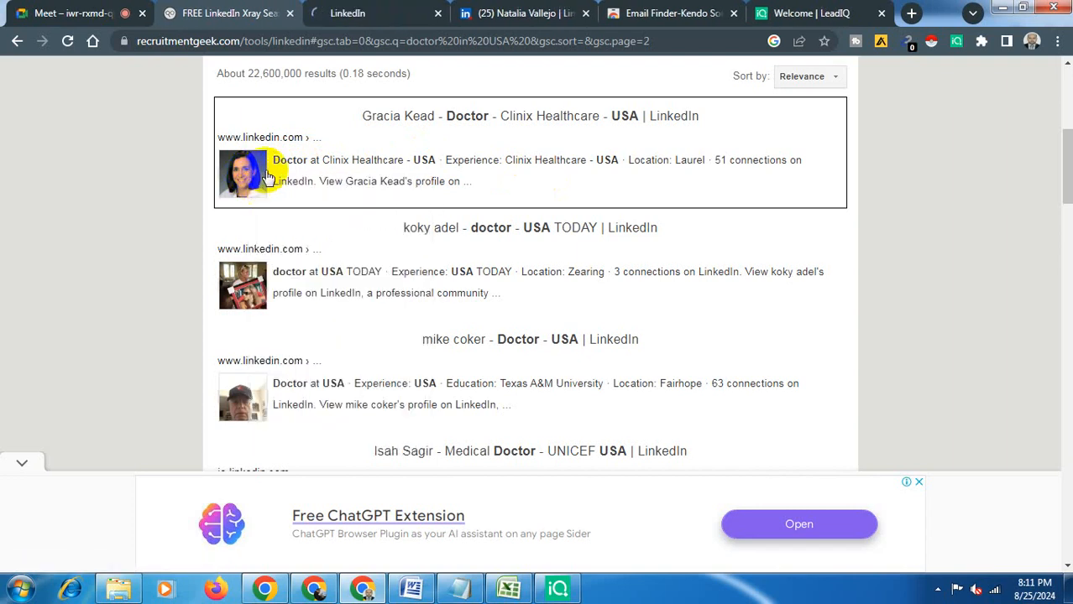
click(359, 13)
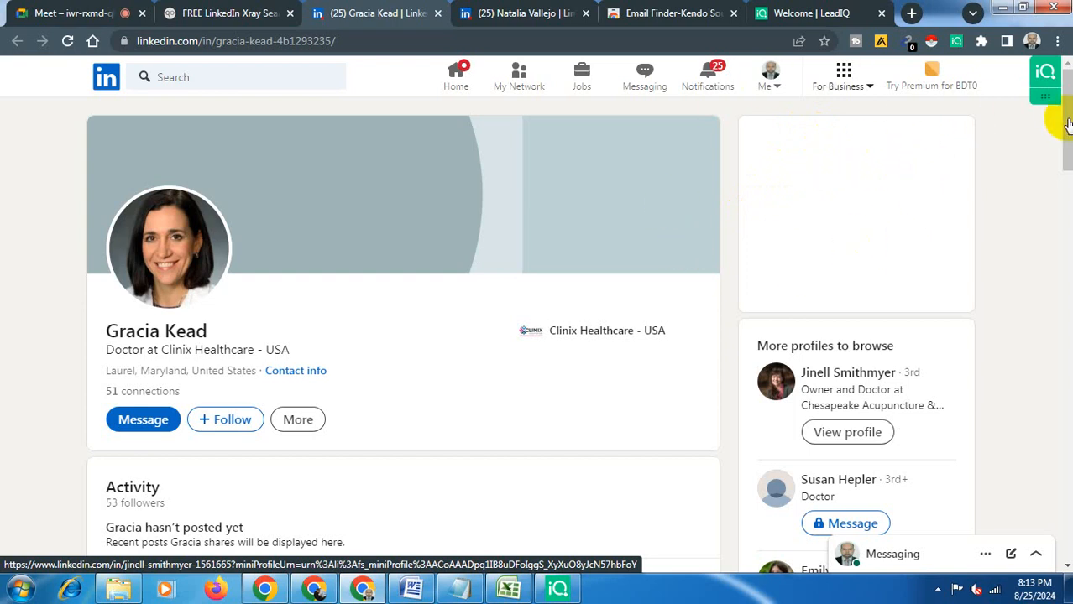
- Scroll through the doctor's LinkedIn profile to review the experience and interests
click(1068, 122)
drag(1068, 123, 1060, 161)
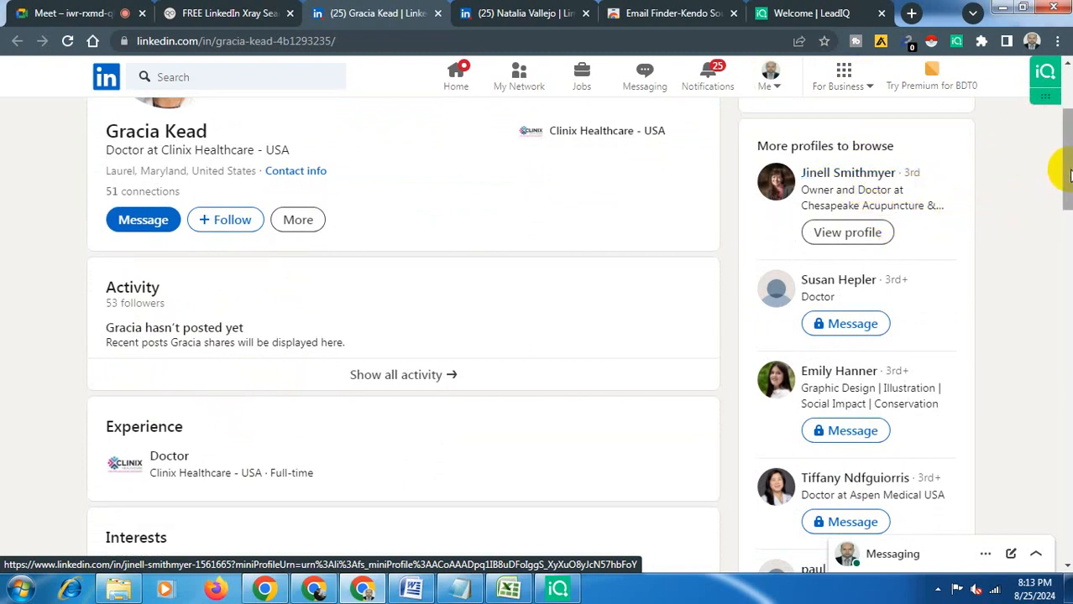
drag(1070, 173, 1070, 193)
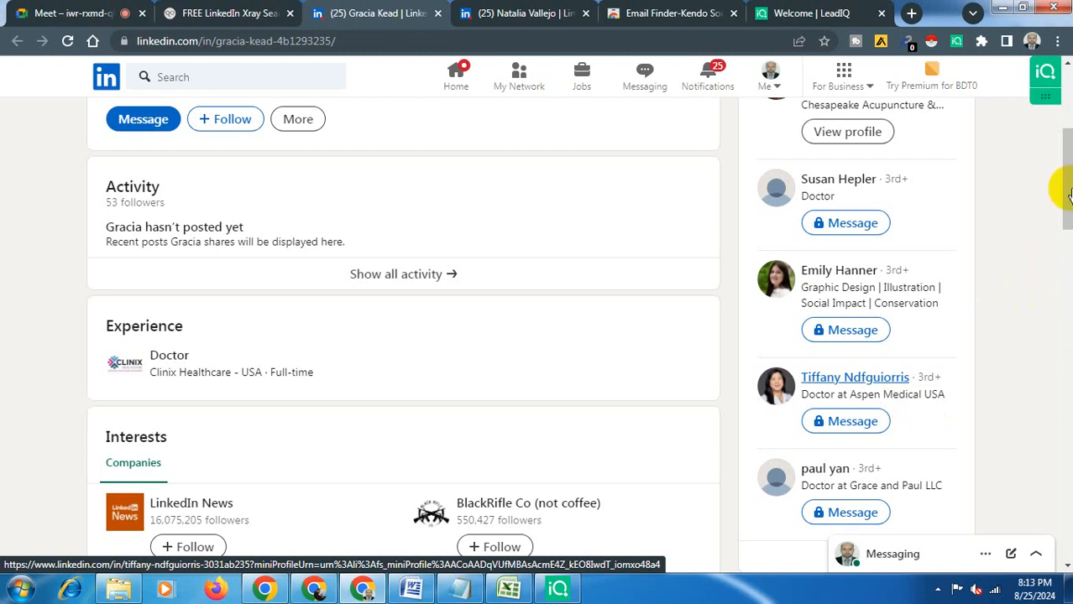
drag(1066, 187, 1066, 198)
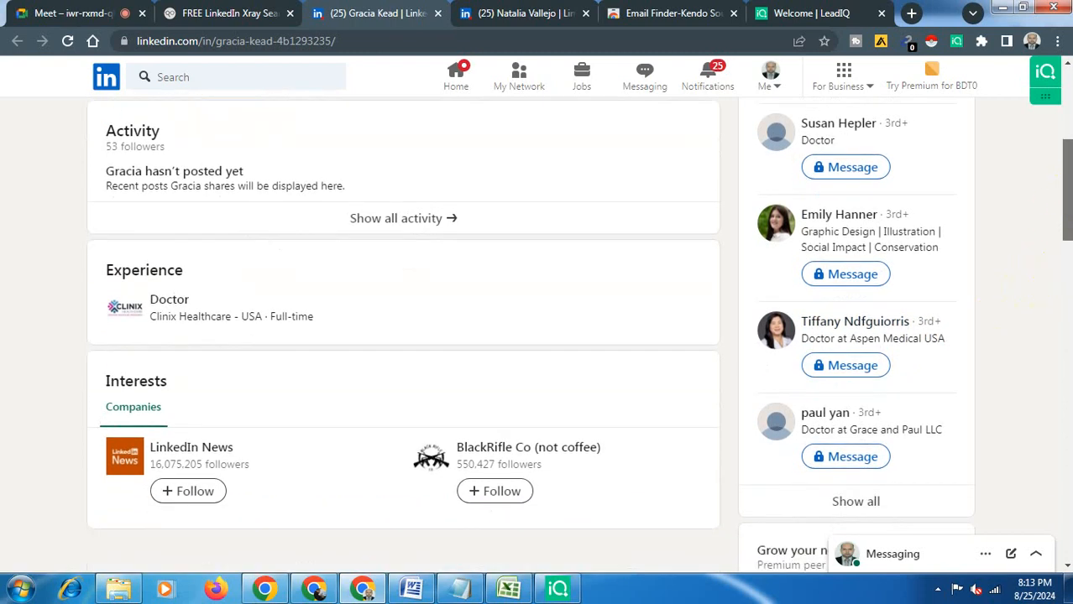
scroll(840, 343, down, 1)
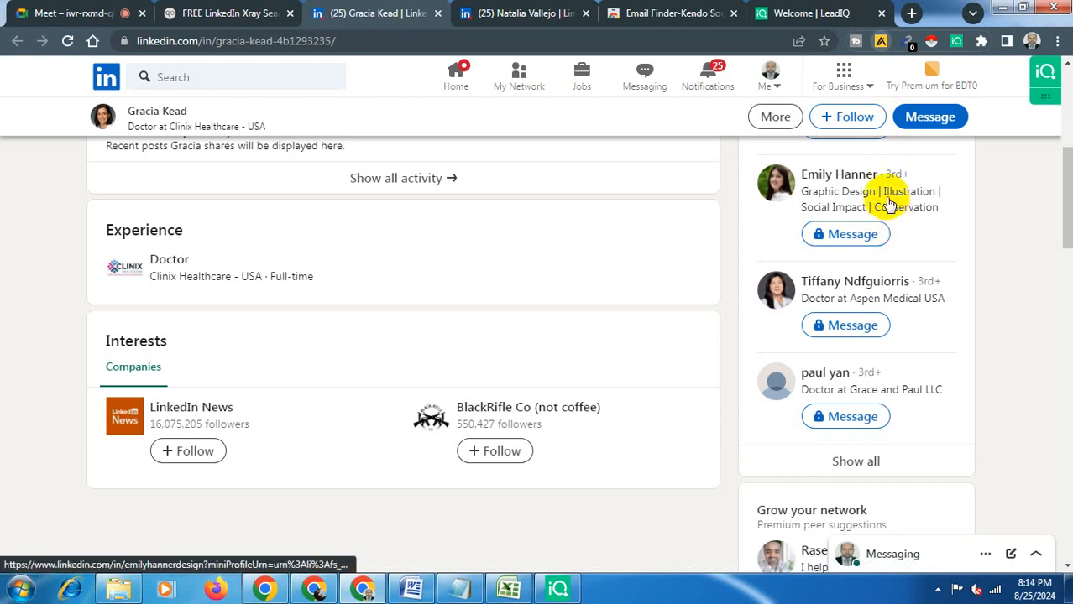
- Refresh the Apollo extension on the doctor's profile page
click(879, 42)
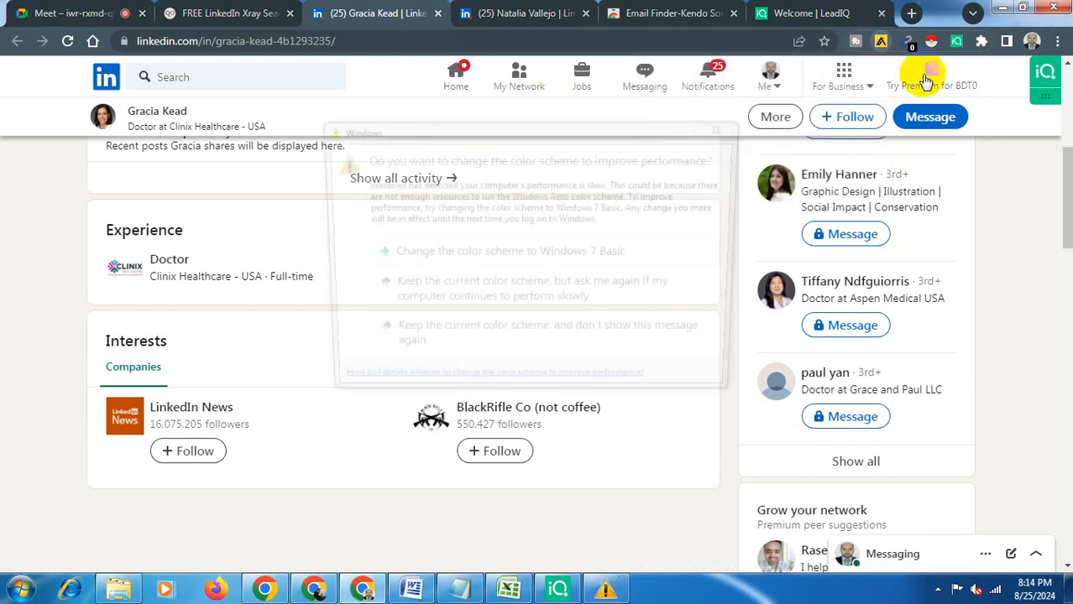
click(879, 42)
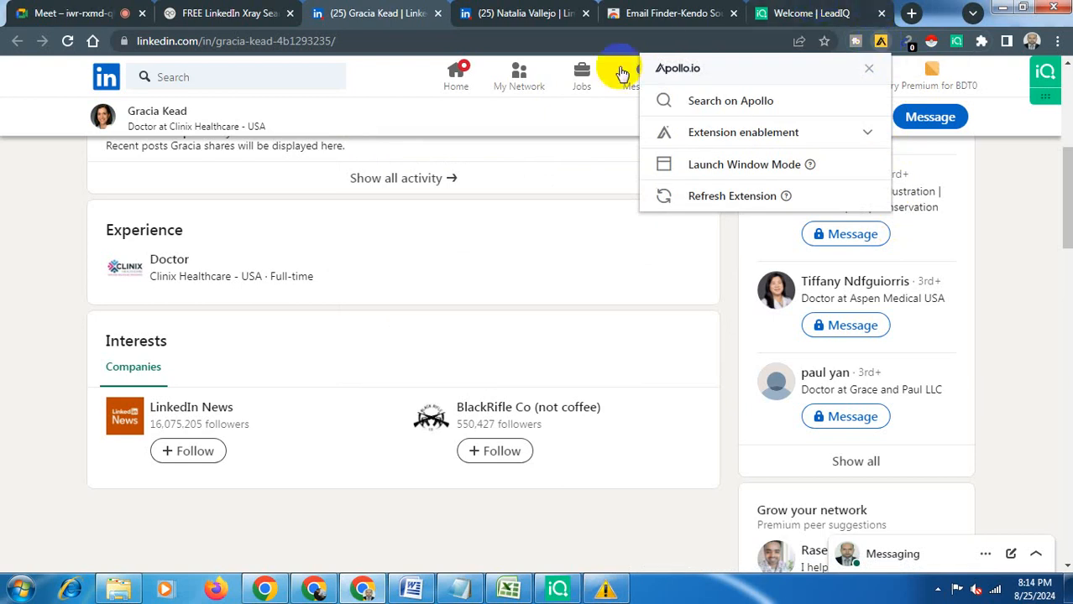
click(680, 204)
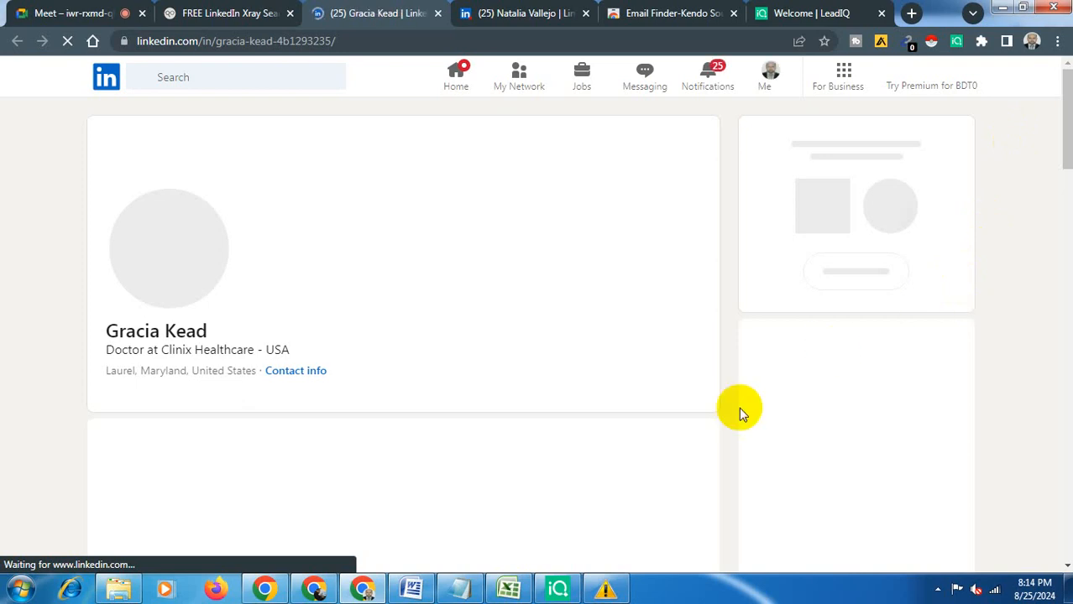
- Dismiss the Windows color scheme prompt, keeping the current scheme without showing the message again
mouse_move(609, 590)
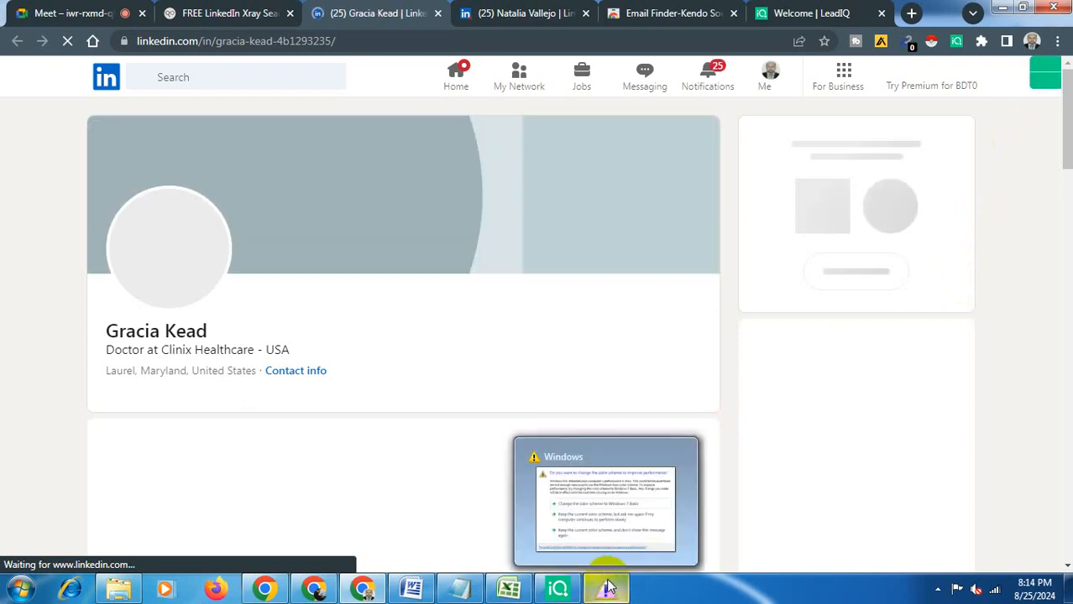
click(609, 590)
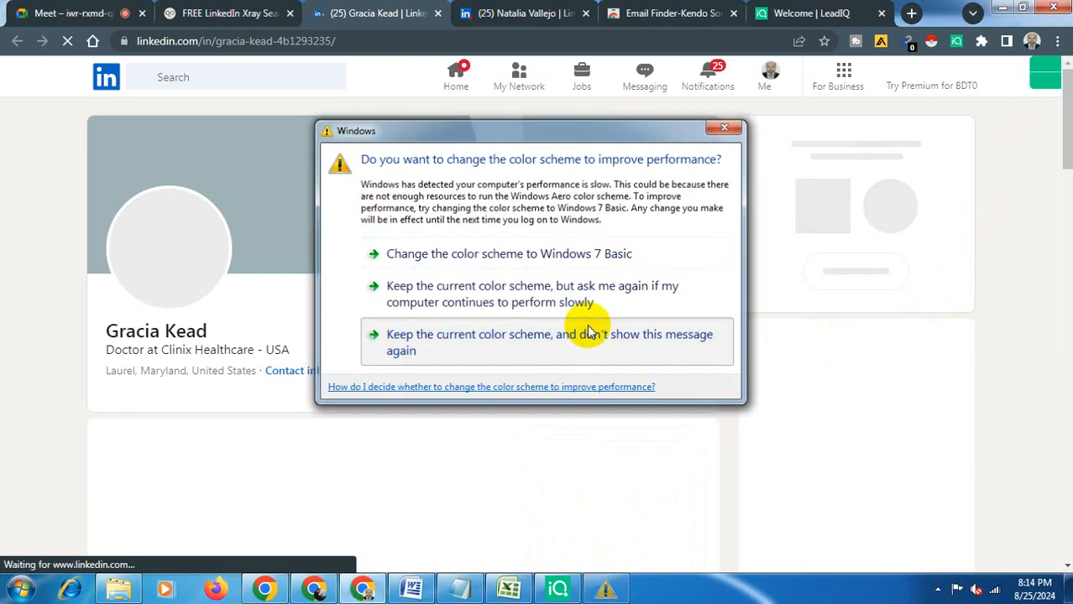
click(587, 332)
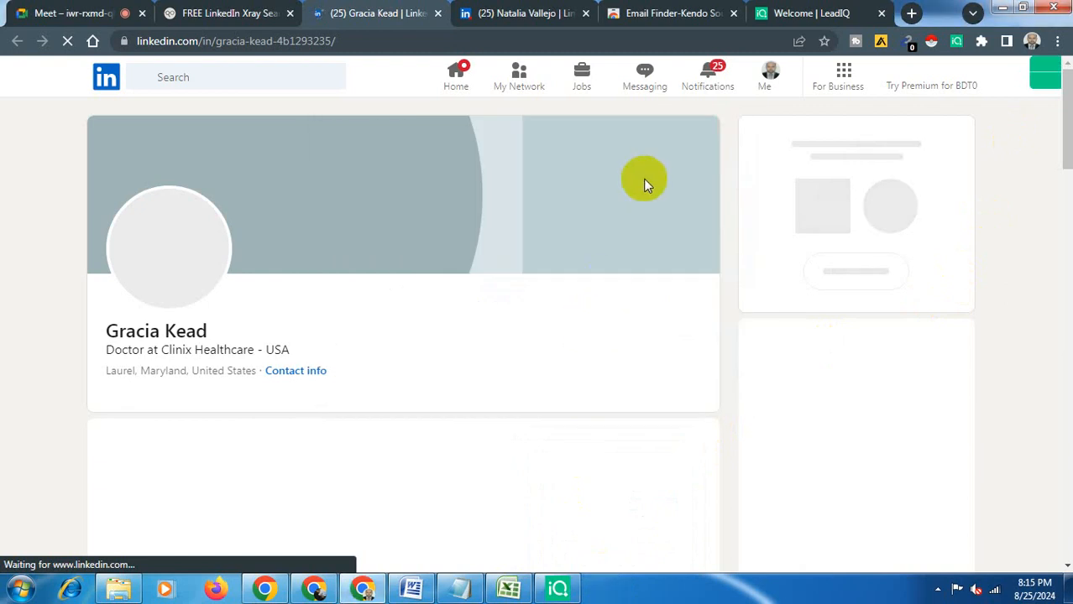
- Add the Email Finder-Kendo Sourcing Ninja extension to Chrome from the web store
click(672, 13)
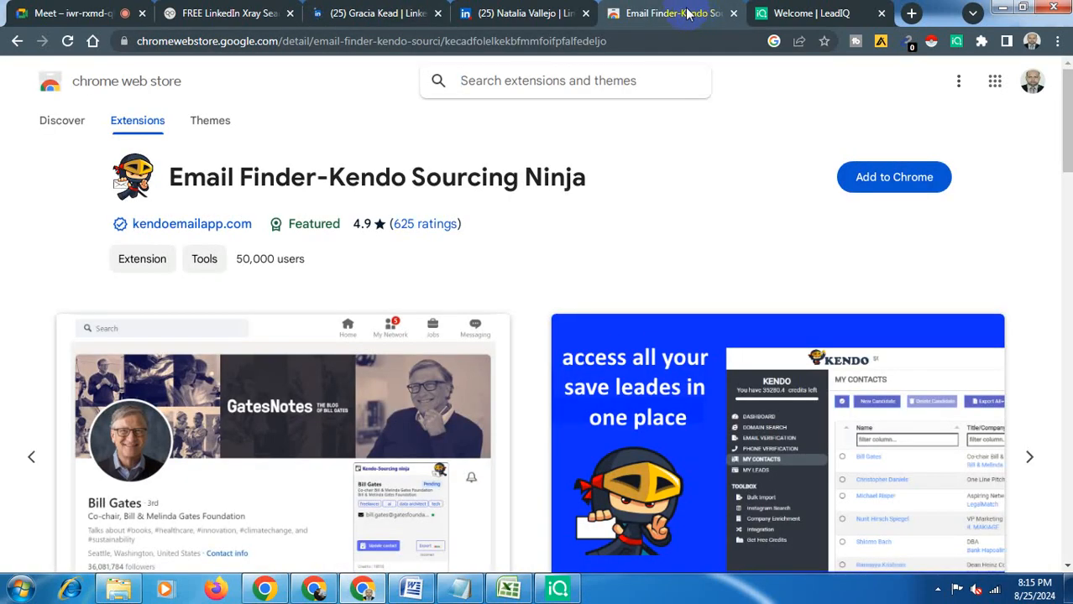
click(867, 180)
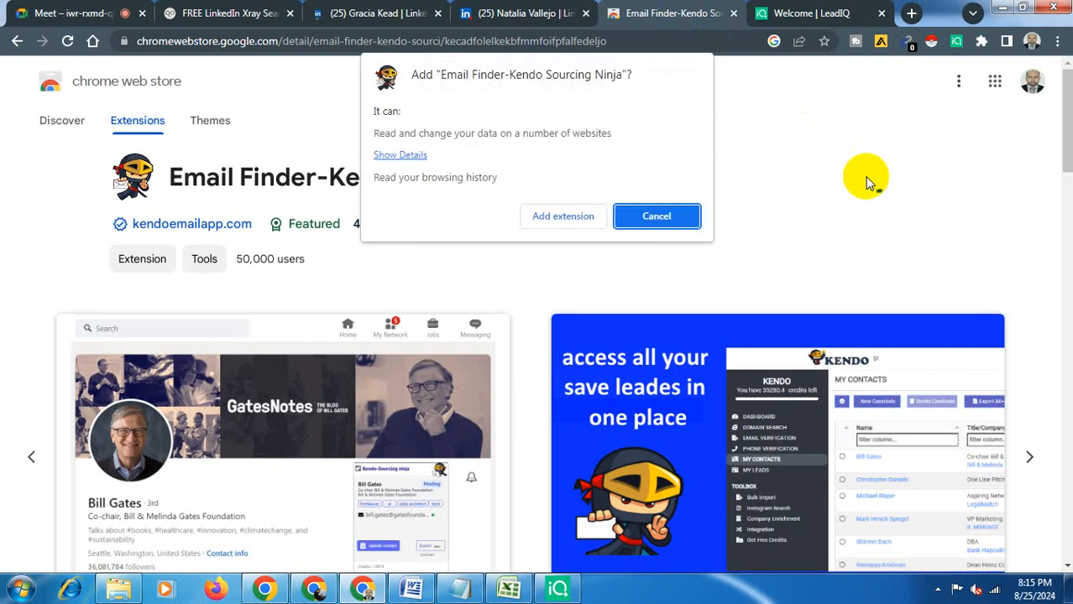
click(564, 217)
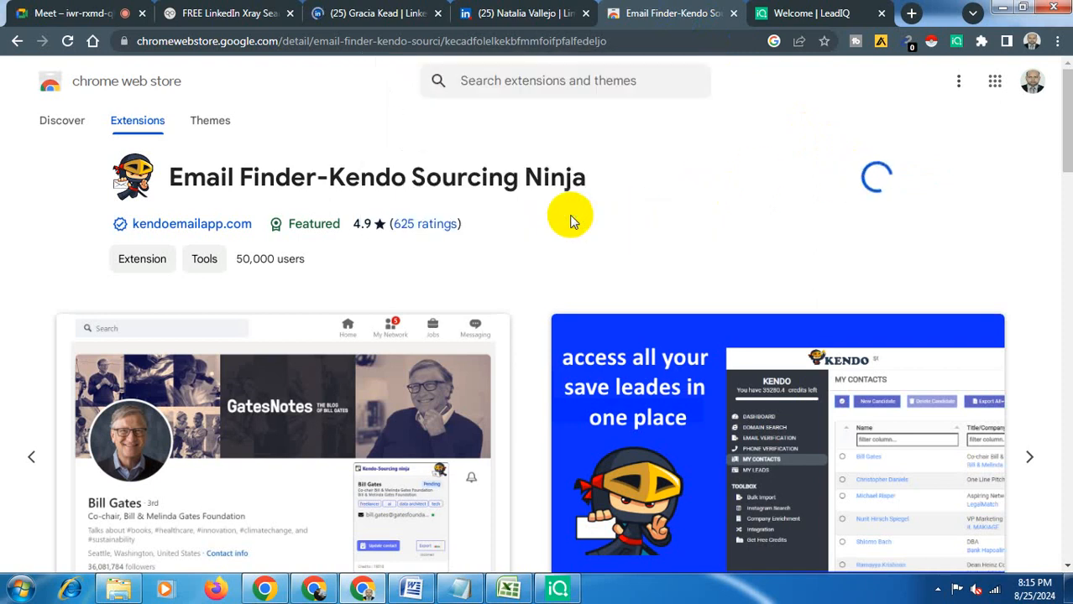
- Close the Kendo web store and welcome tabs and return to the doctor's LinkedIn profile
click(379, 8)
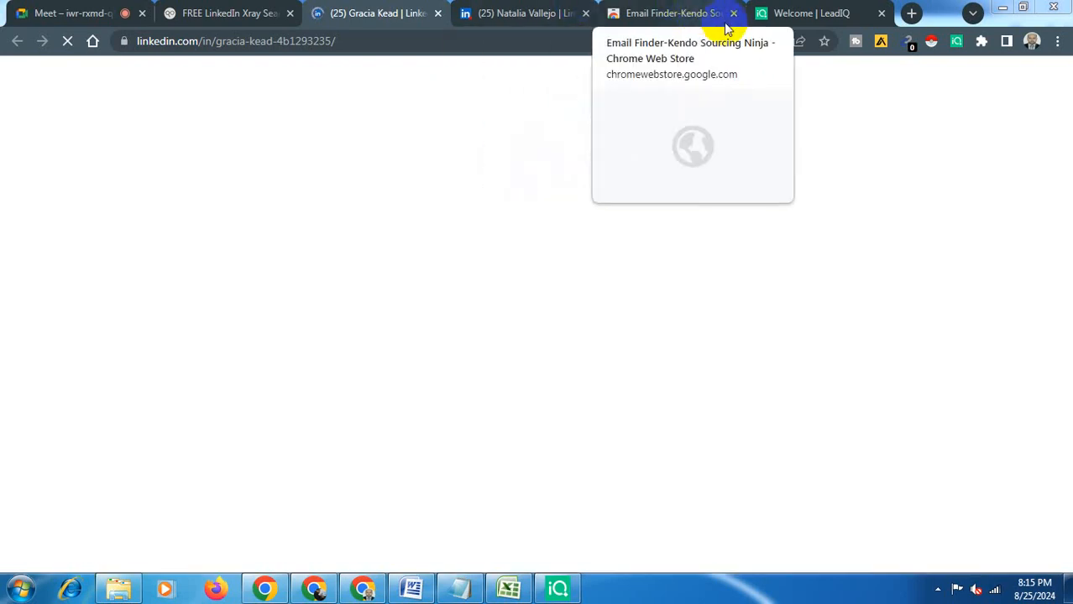
click(980, 49)
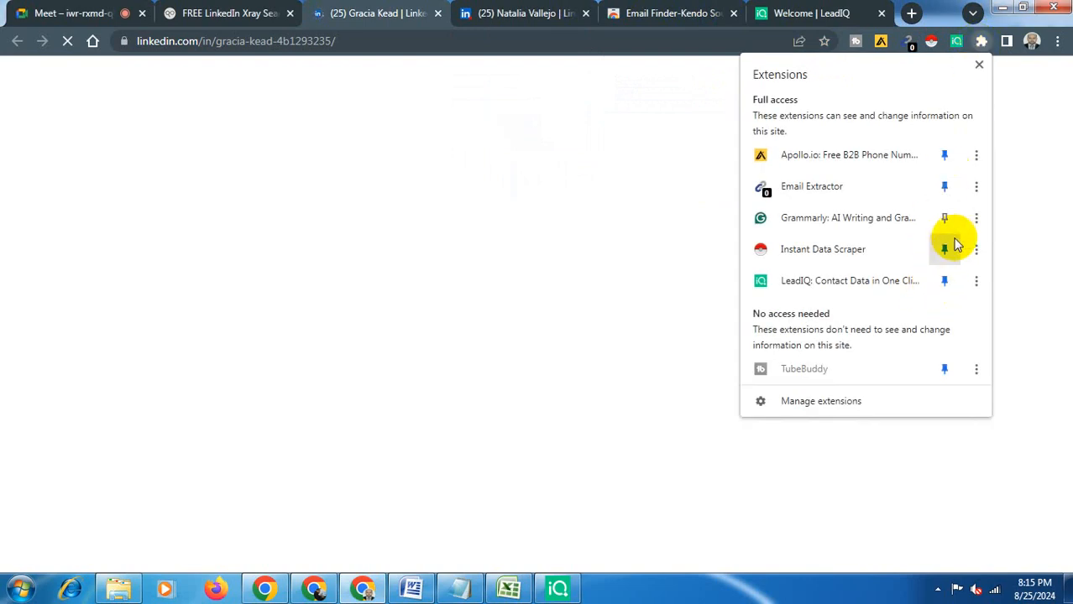
click(693, 7)
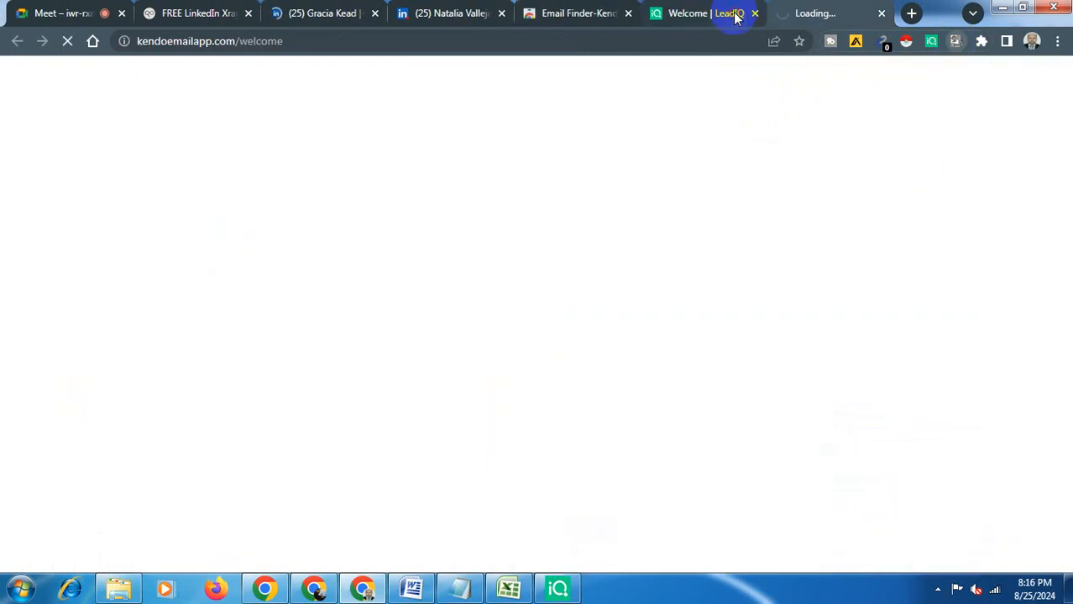
click(735, 15)
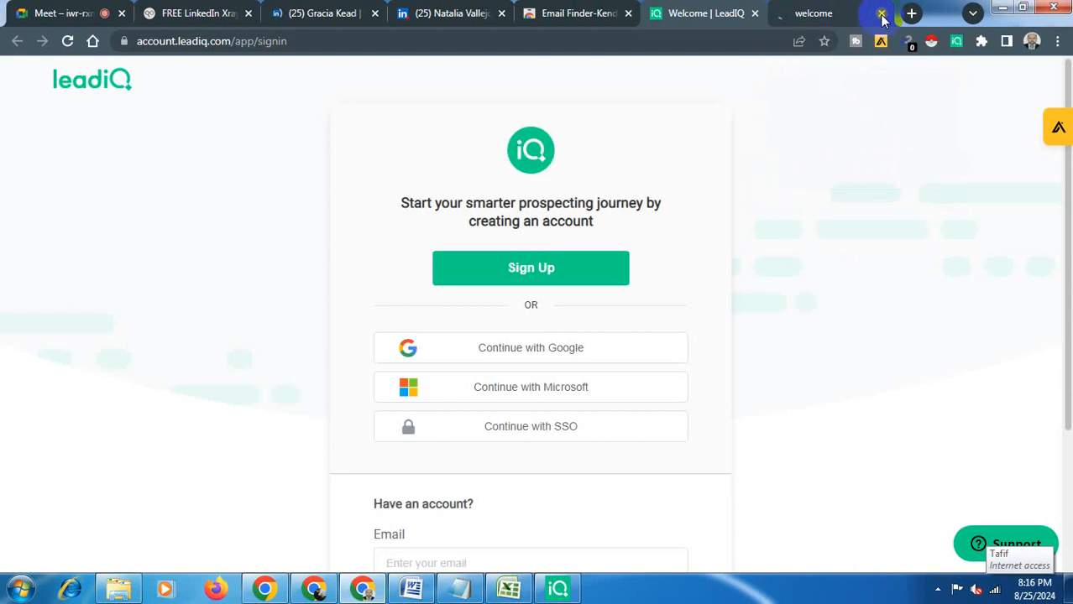
click(881, 14)
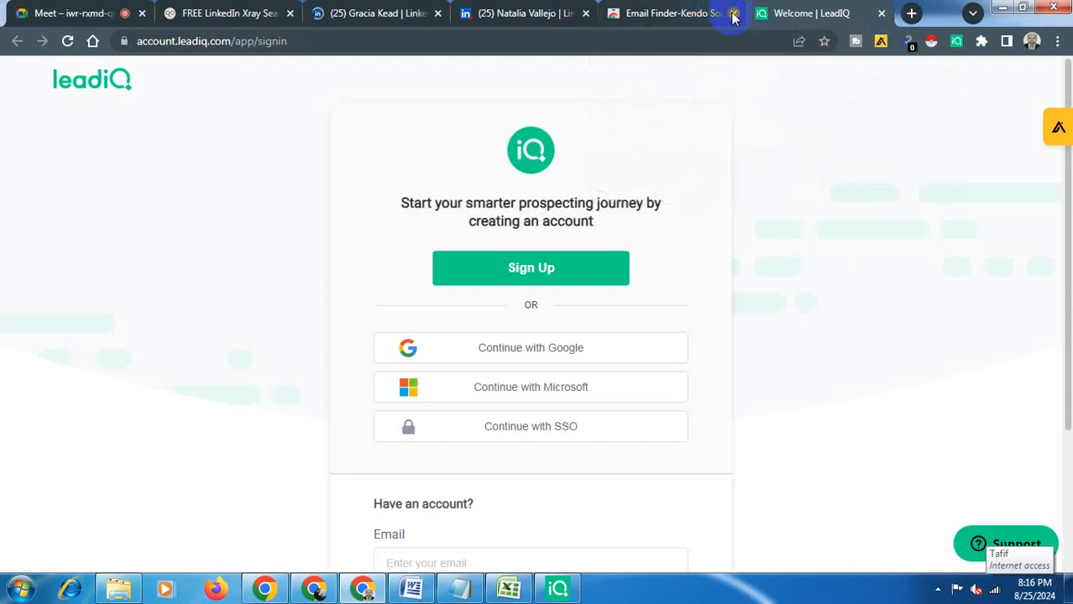
click(402, 11)
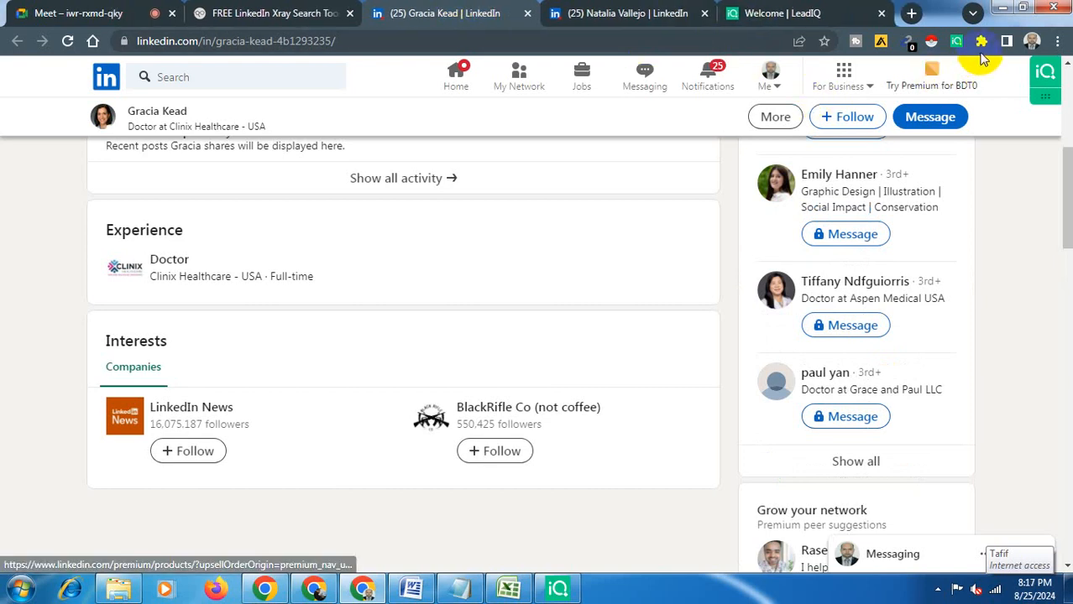
- Pin the Email Finder-Kendo Sourcing Ninja extension to the browser toolbar
click(981, 43)
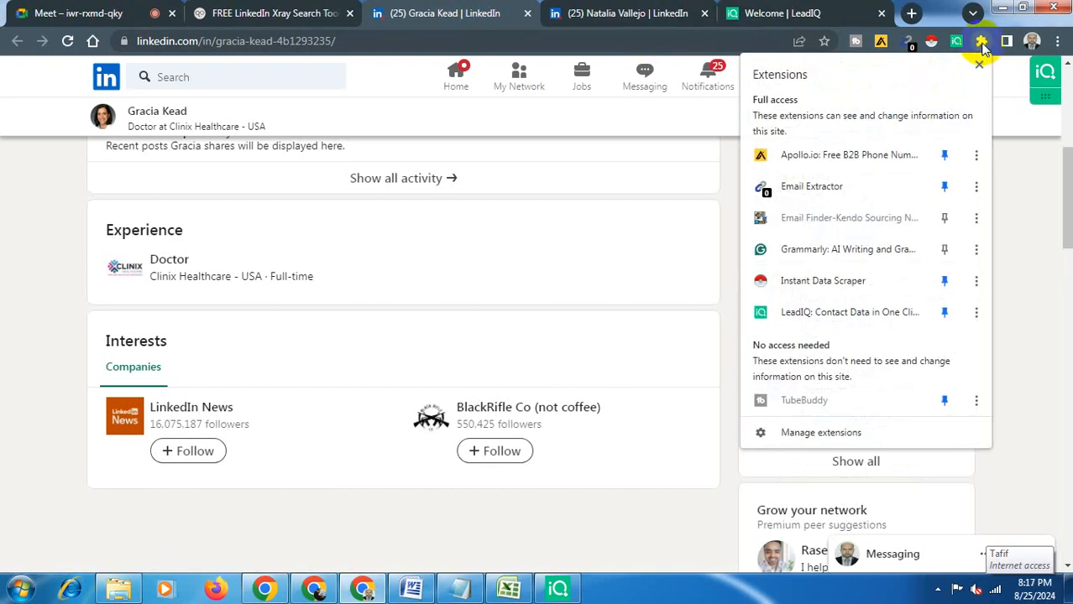
click(944, 219)
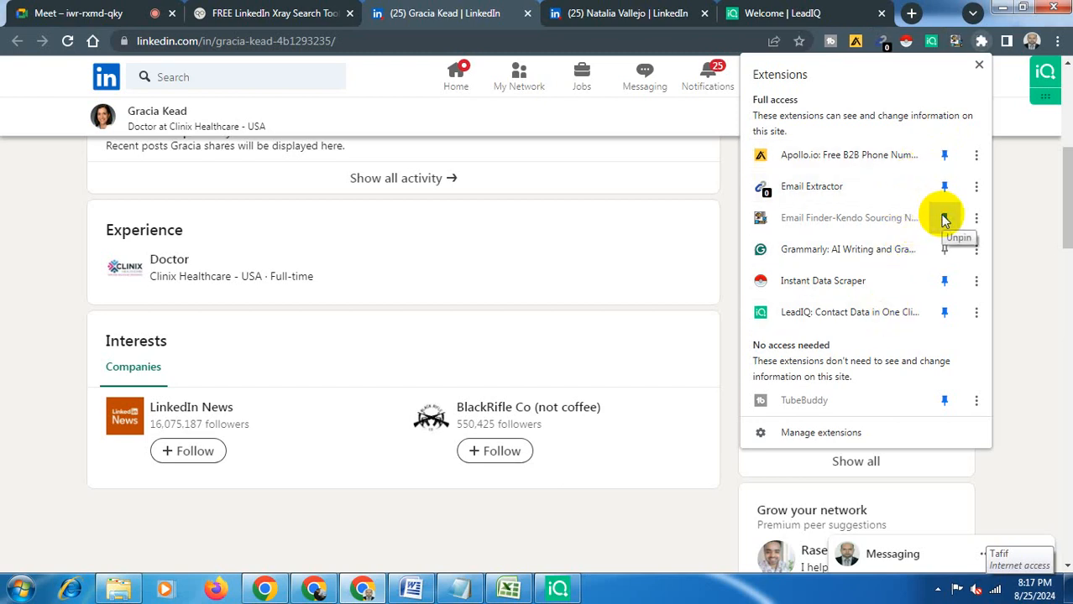
click(979, 67)
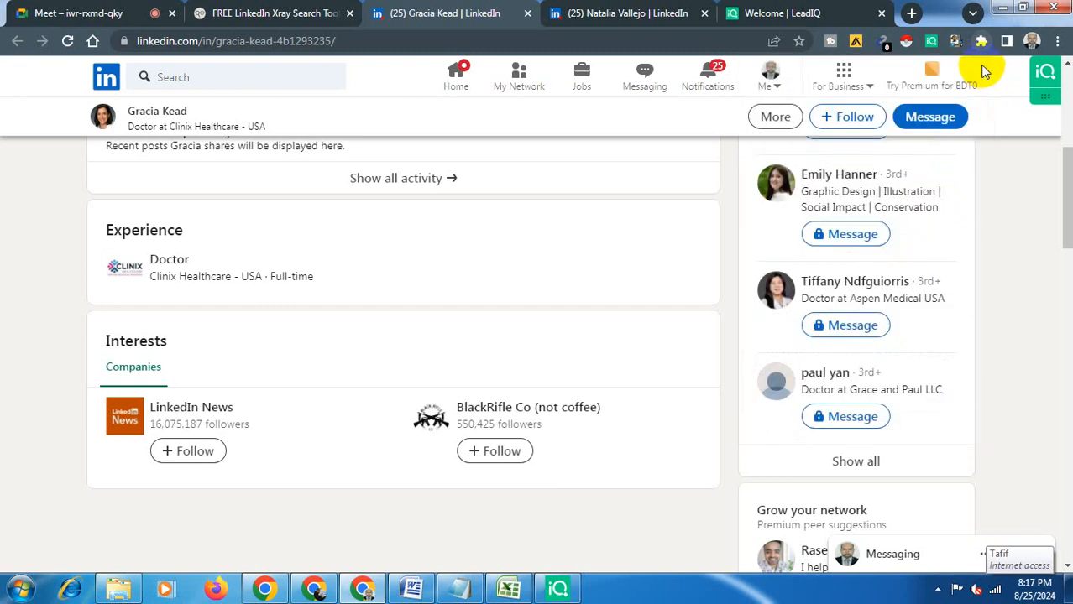
- Refresh the Apollo extension on the doctor's profile page
right_click(957, 44)
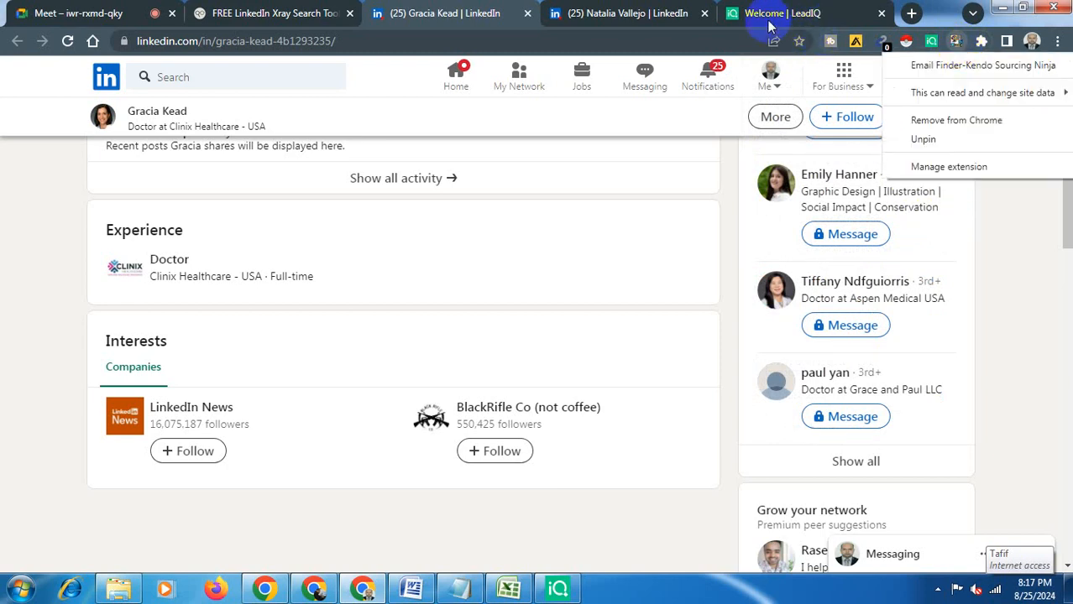
click(855, 41)
click(854, 41)
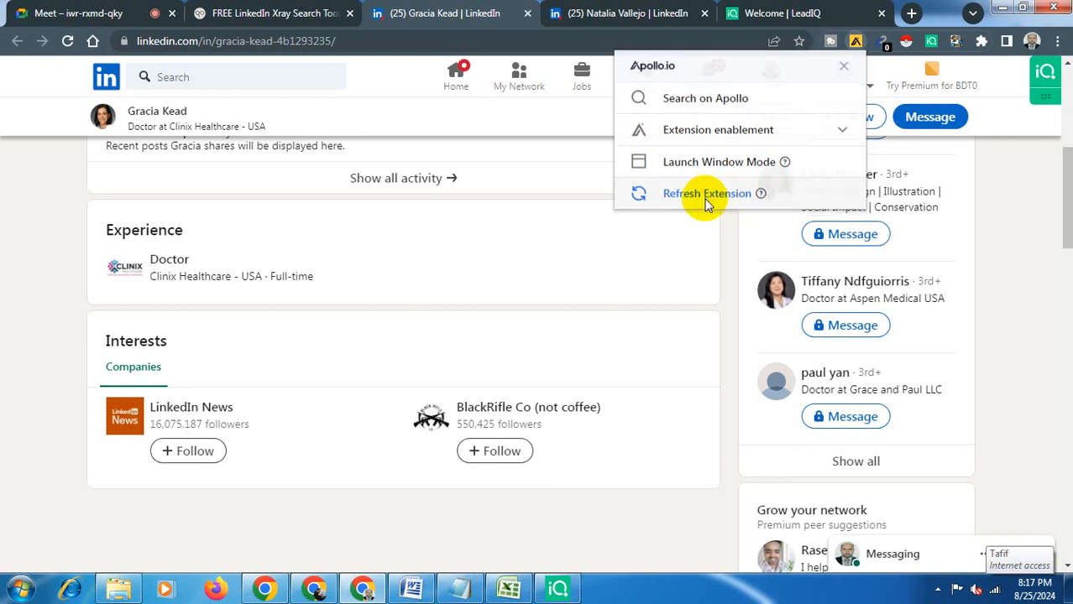
click(708, 200)
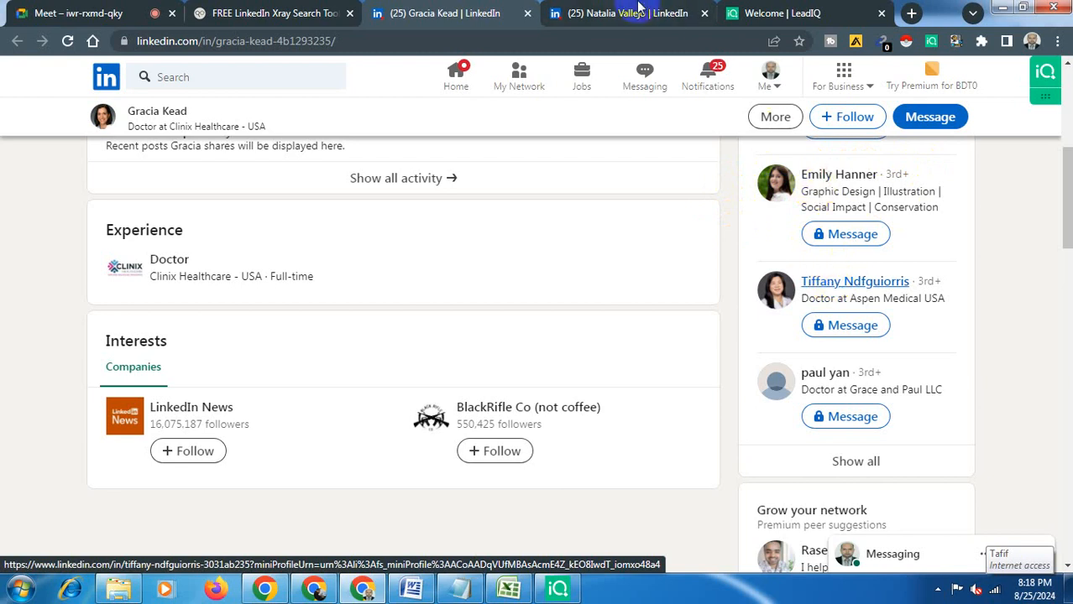
- Compare the previous doctor's Apollo panel, then request the current doctor's email address in Apollo
click(638, 9)
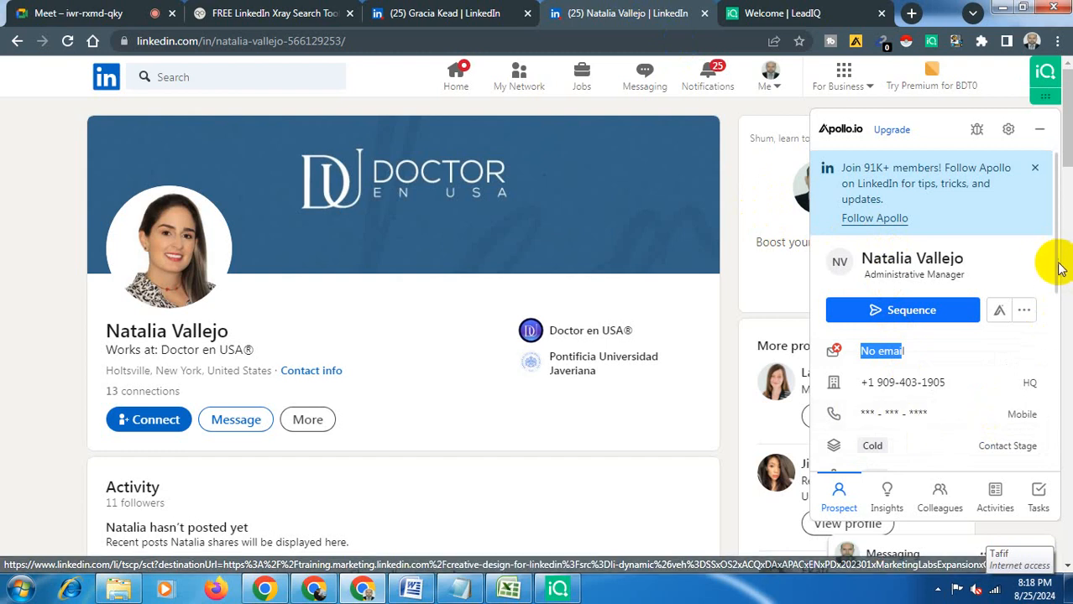
drag(1049, 288, 1060, 364)
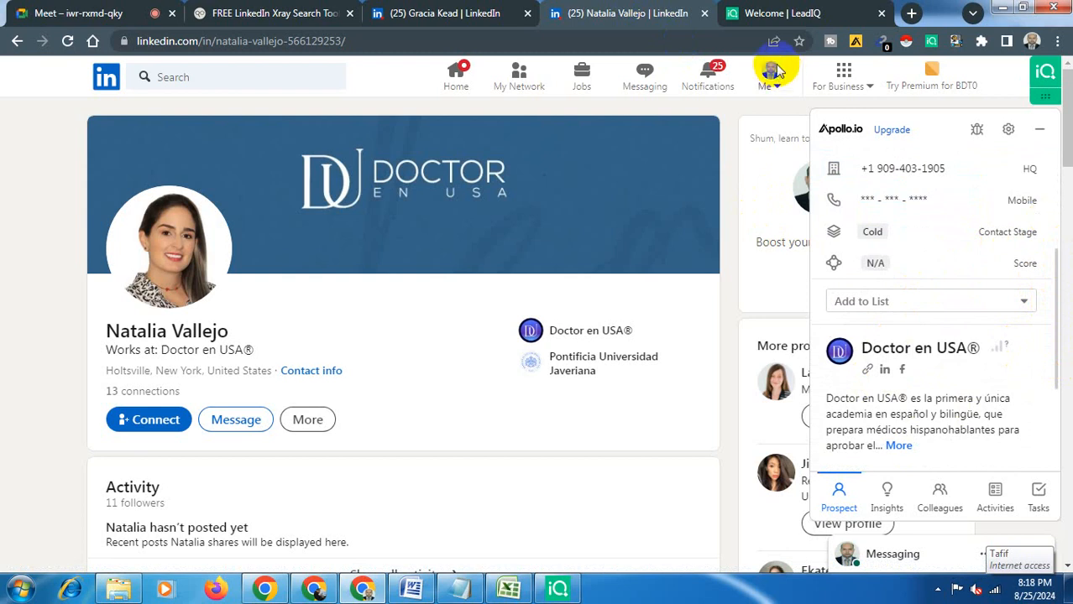
click(444, 12)
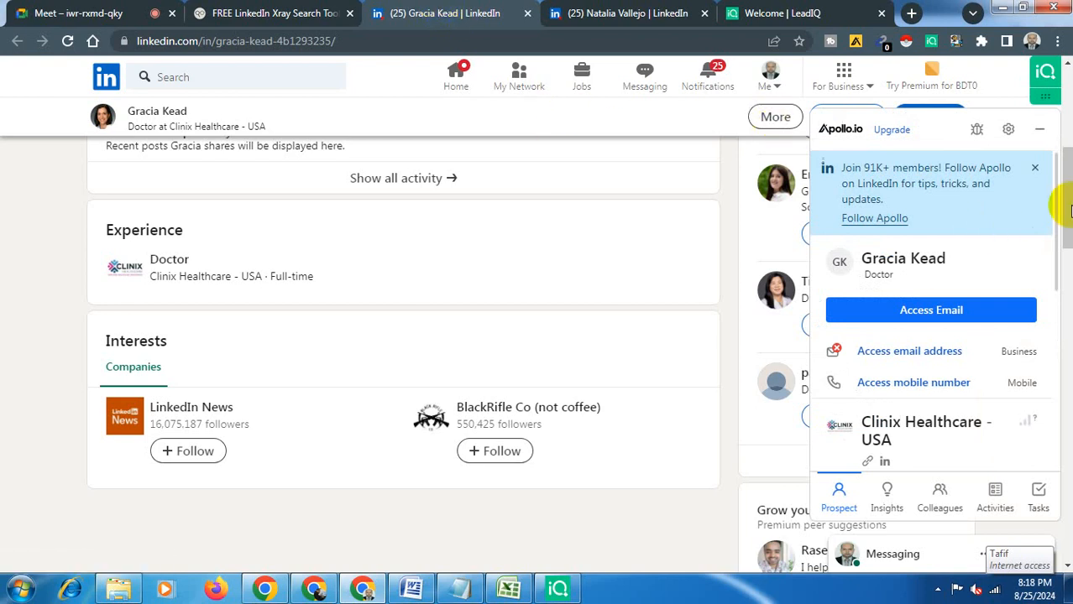
drag(1068, 209, 1066, 145)
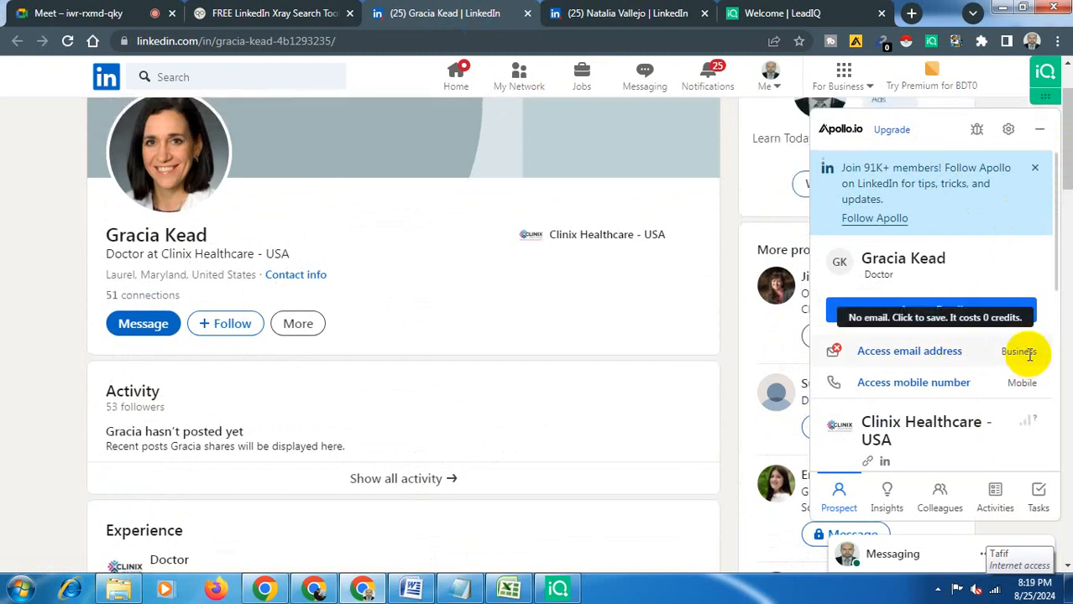
click(923, 354)
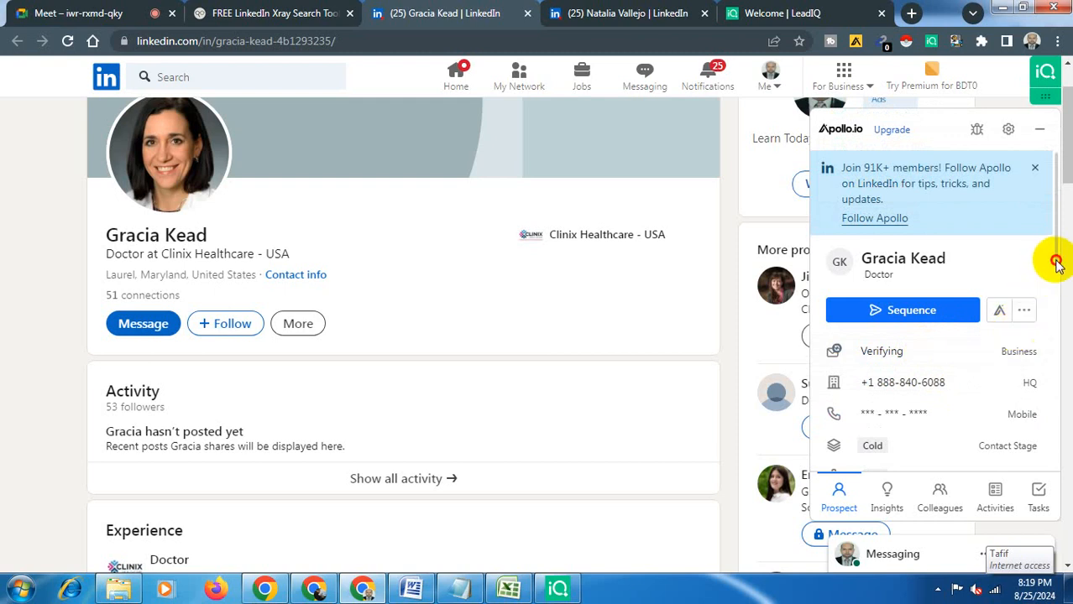
mouse_move(1056, 264)
mouse_down()
mouse_move(1047, 281)
mouse_move(1052, 479)
mouse_move(1058, 426)
mouse_move(1028, 304)
mouse_move(1003, 270)
mouse_up()
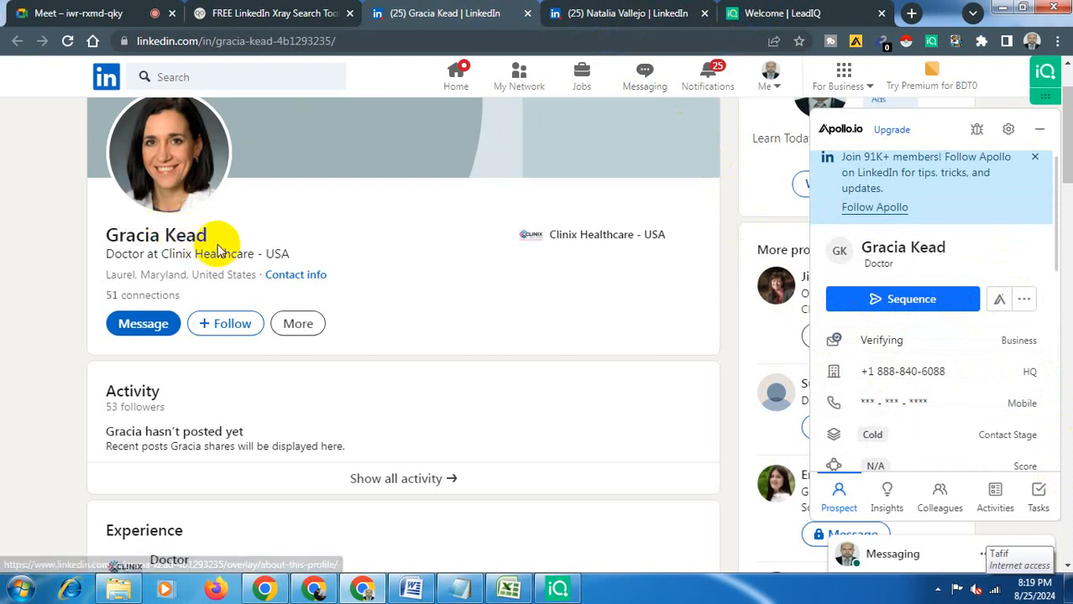
- Copy the doctor's full name from the profile into cell A5 and enter the last name in B5
drag(215, 237, 105, 233)
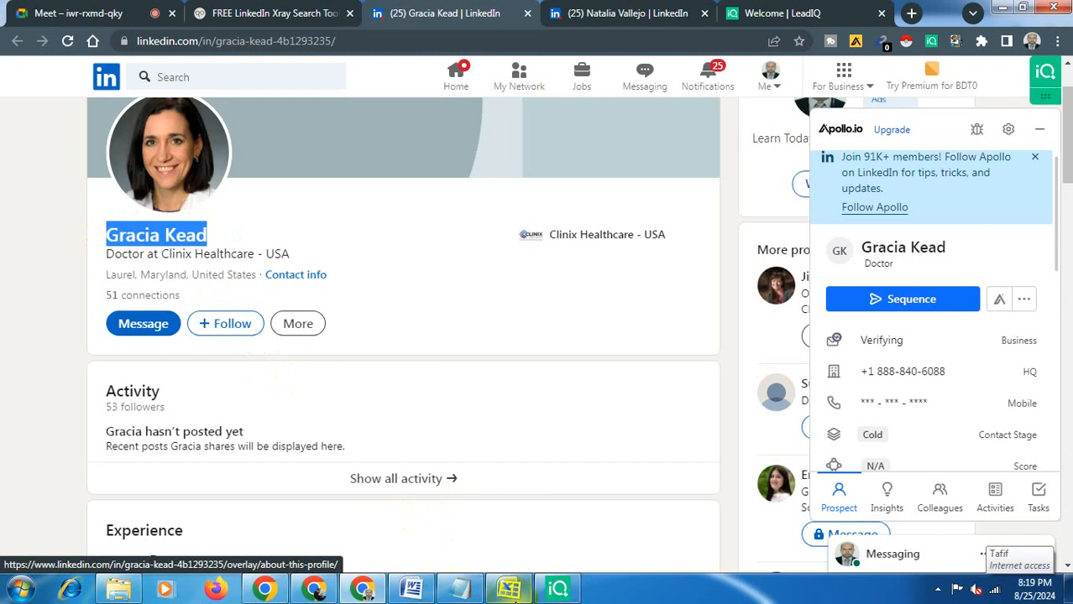
click(510, 590)
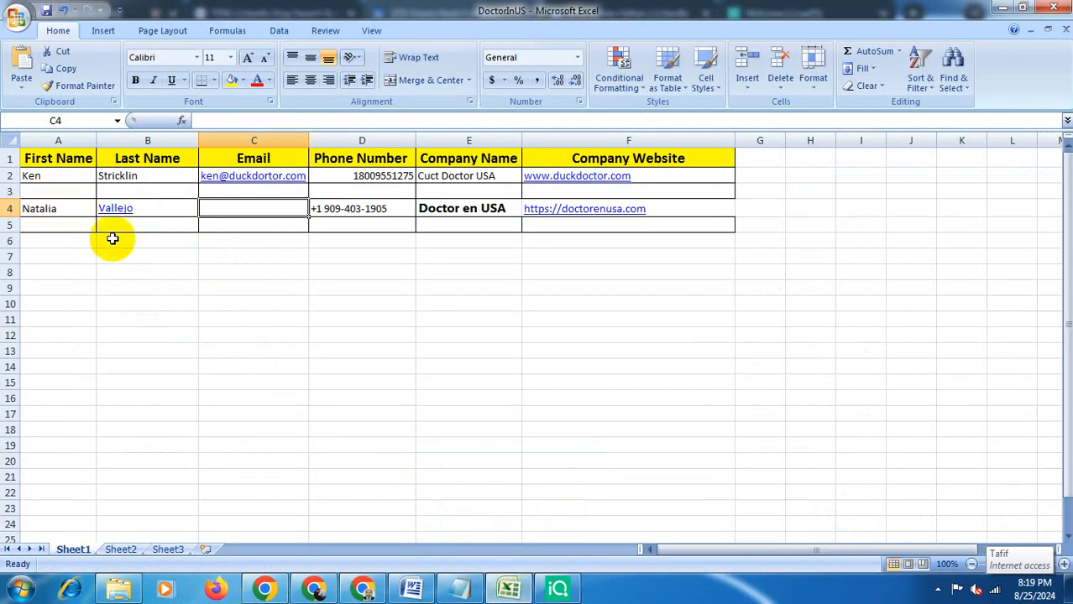
click(74, 228)
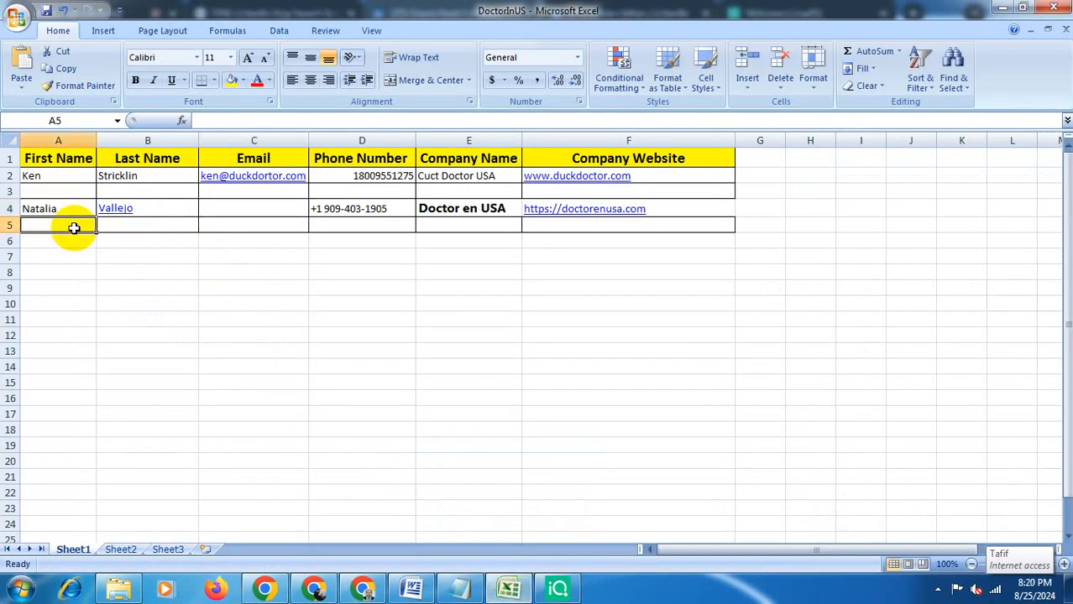
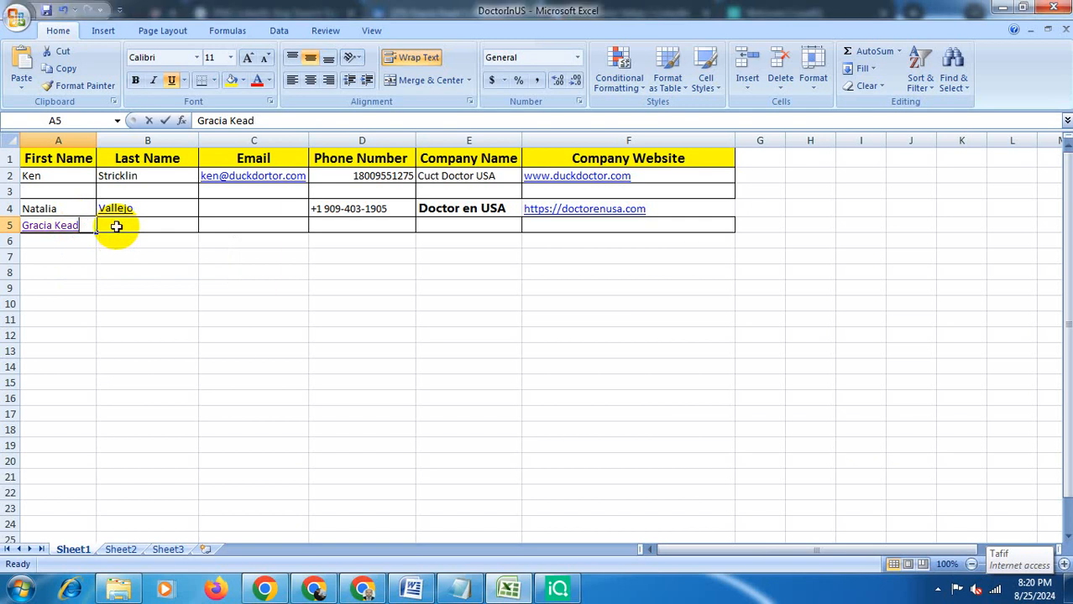
click(117, 227)
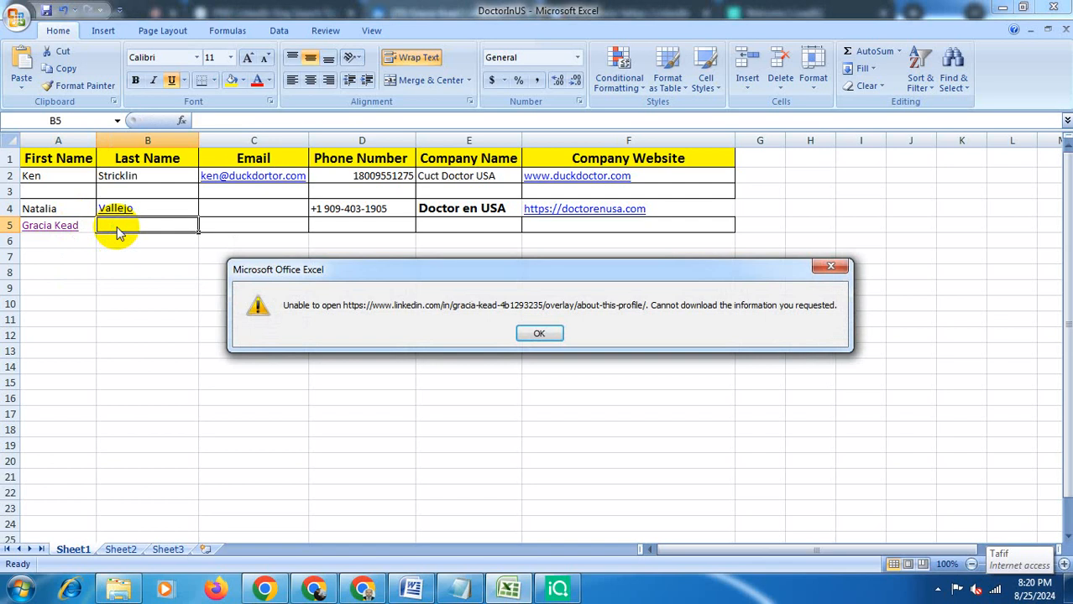
click(538, 329)
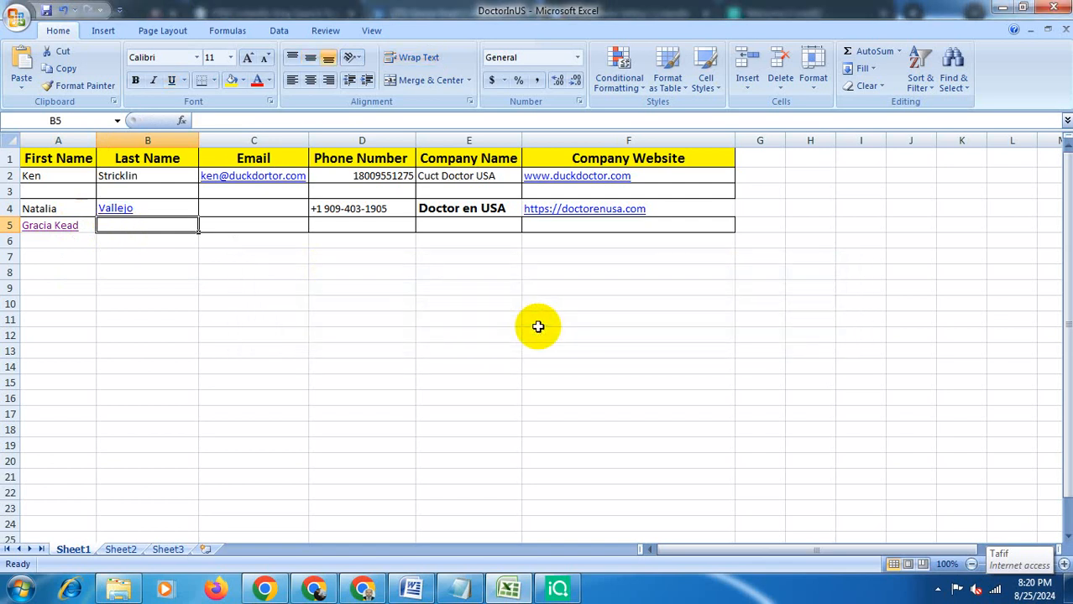
text(kead)
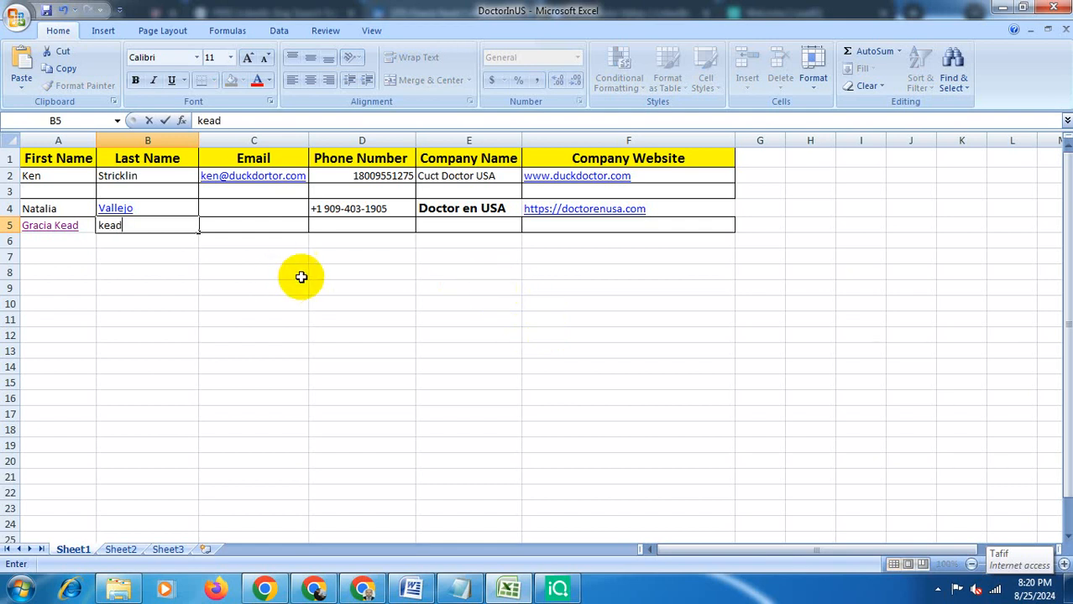
click(348, 226)
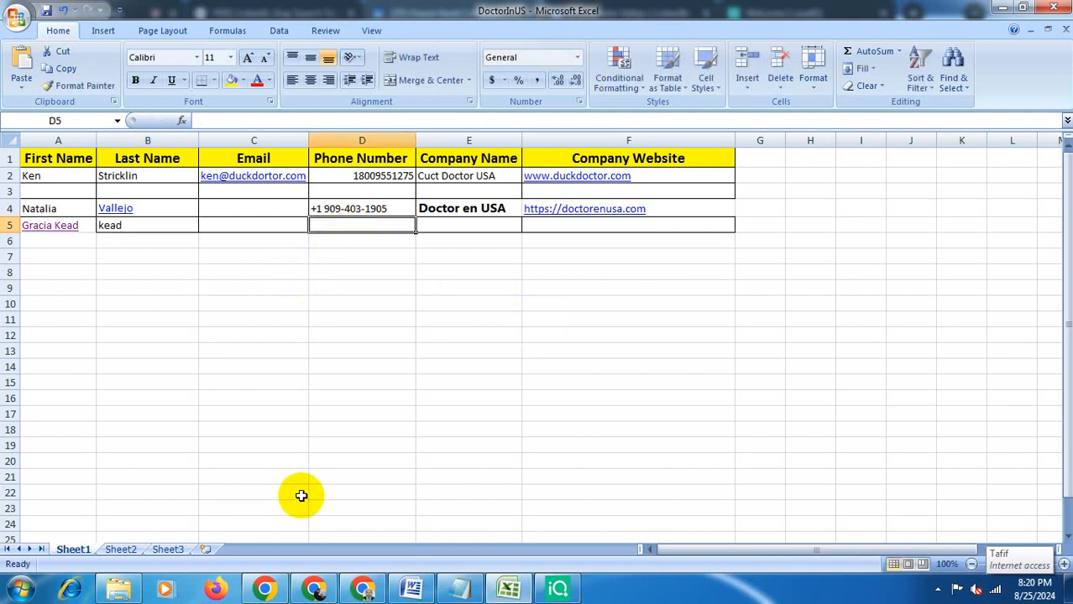
- Copy the company HQ phone number from Apollo and paste it into cell D5
click(514, 592)
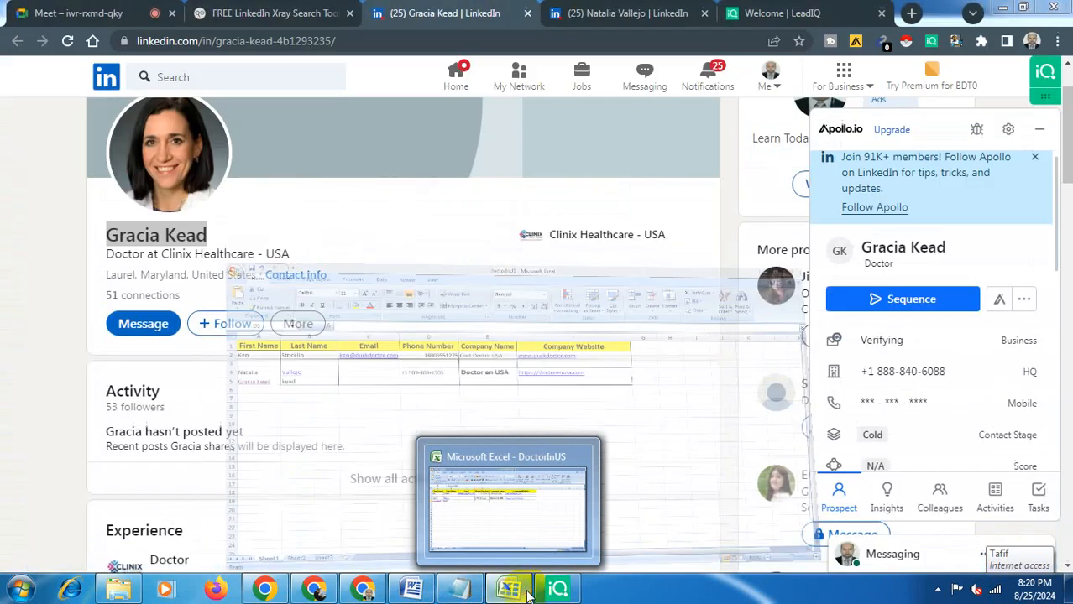
mouse_move(994, 377)
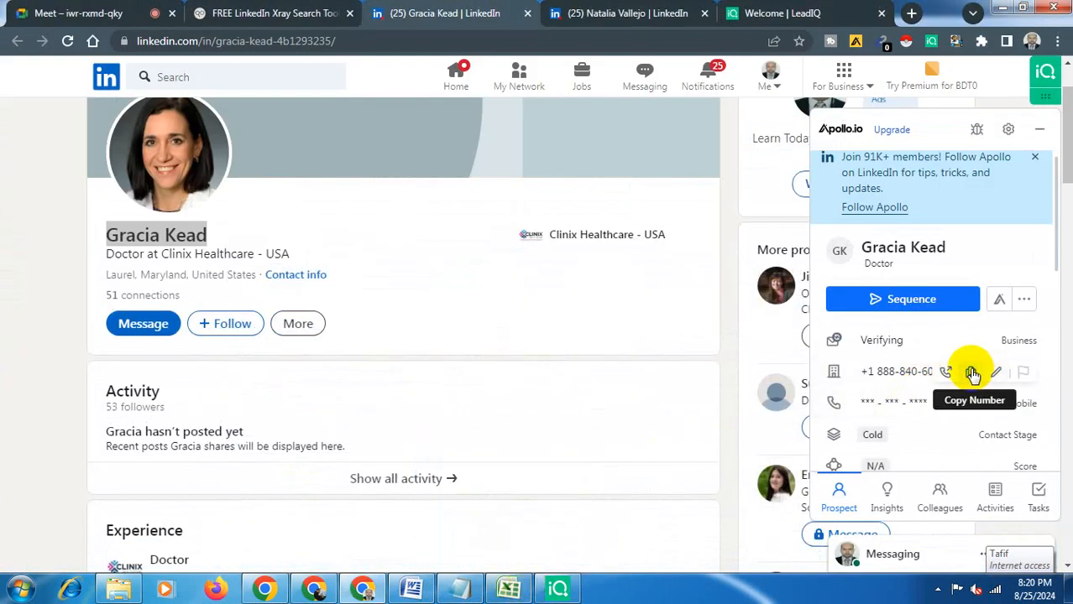
click(972, 375)
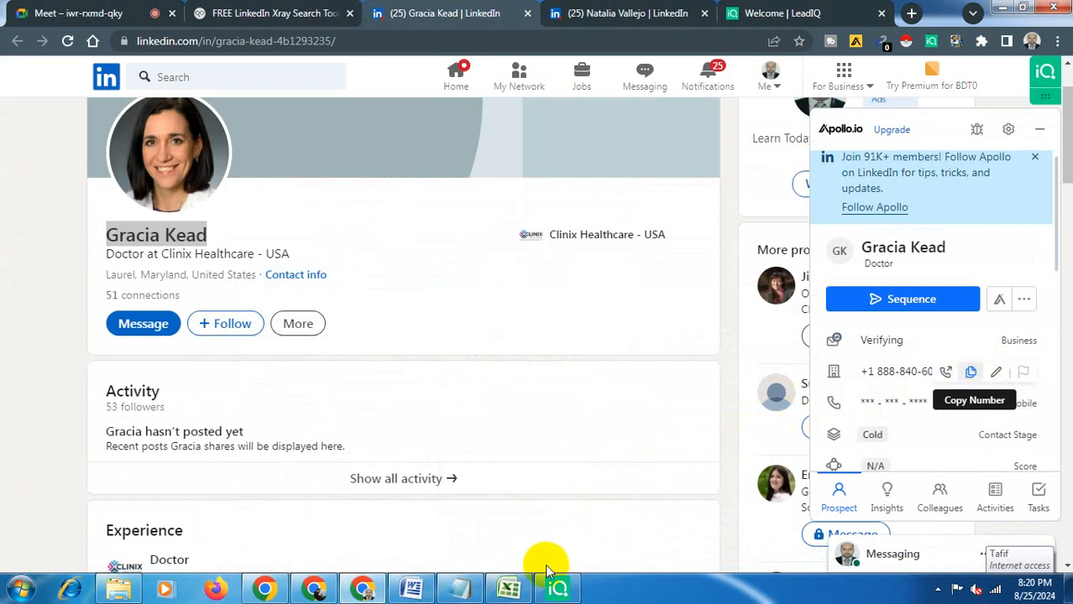
click(509, 589)
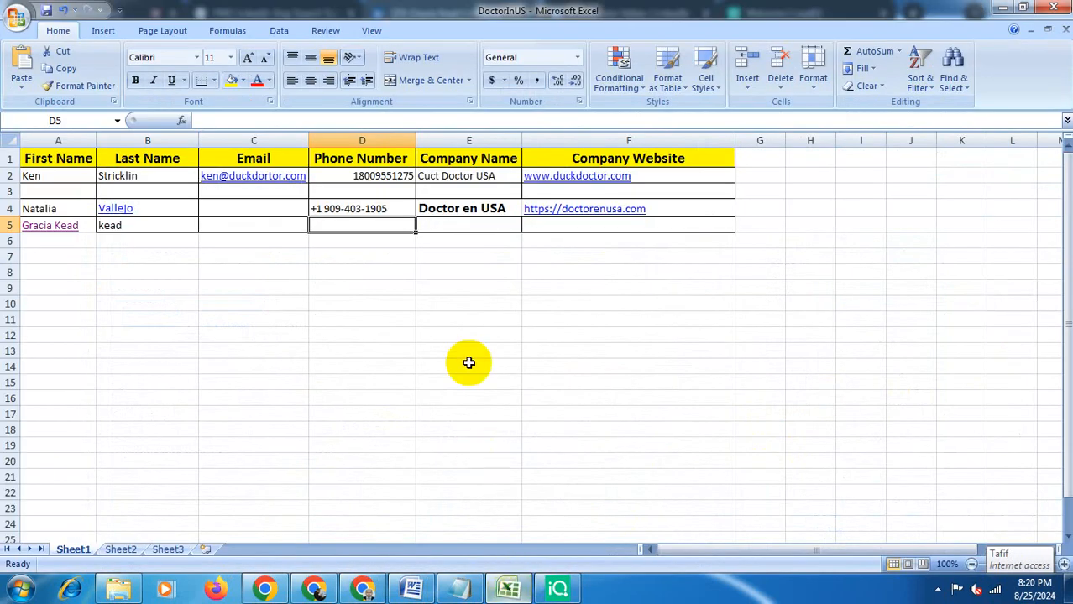
key(ctrl+v)
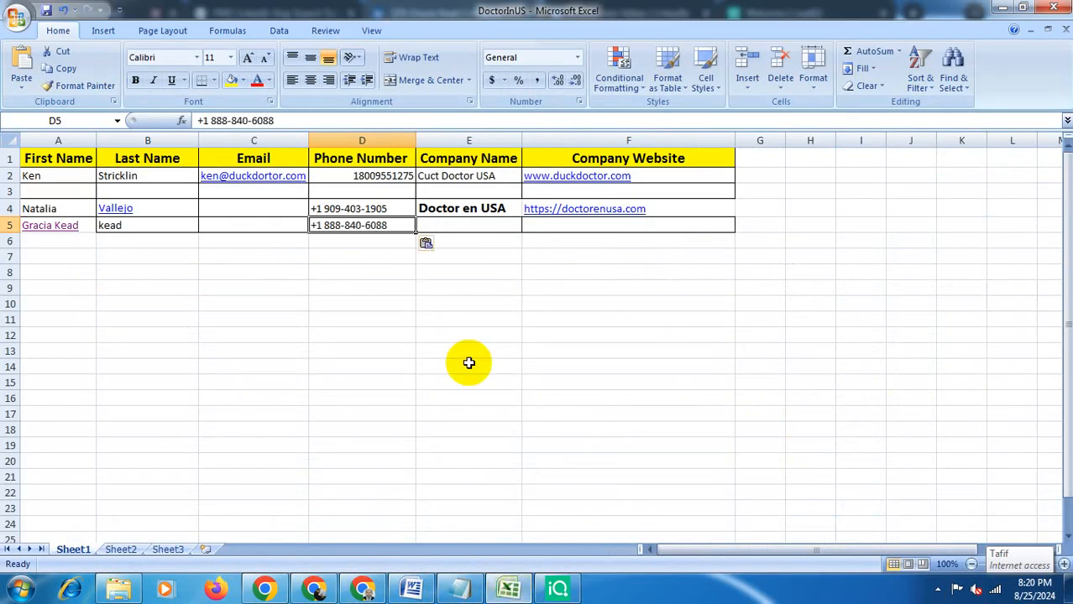
click(499, 229)
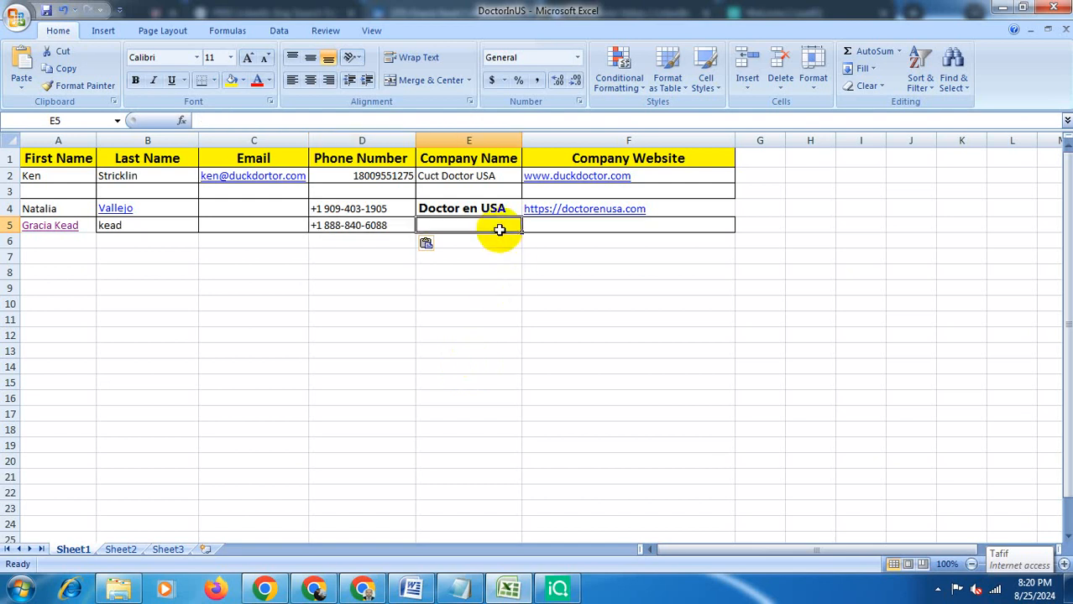
- Open the Clinix Healthcare company website from the Apollo panel's company section
click(510, 588)
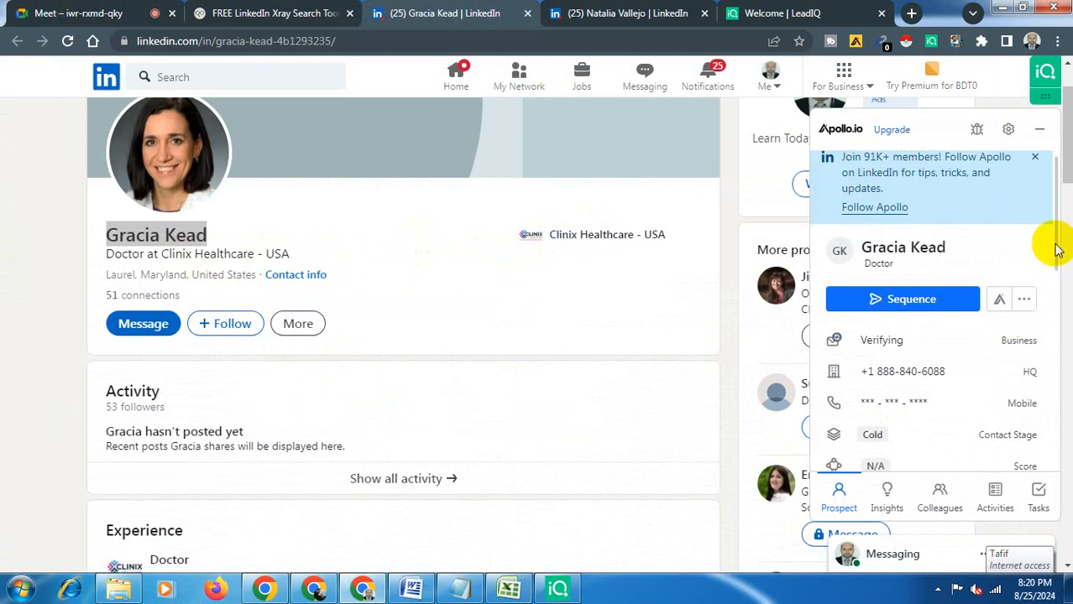
drag(1056, 245, 1061, 342)
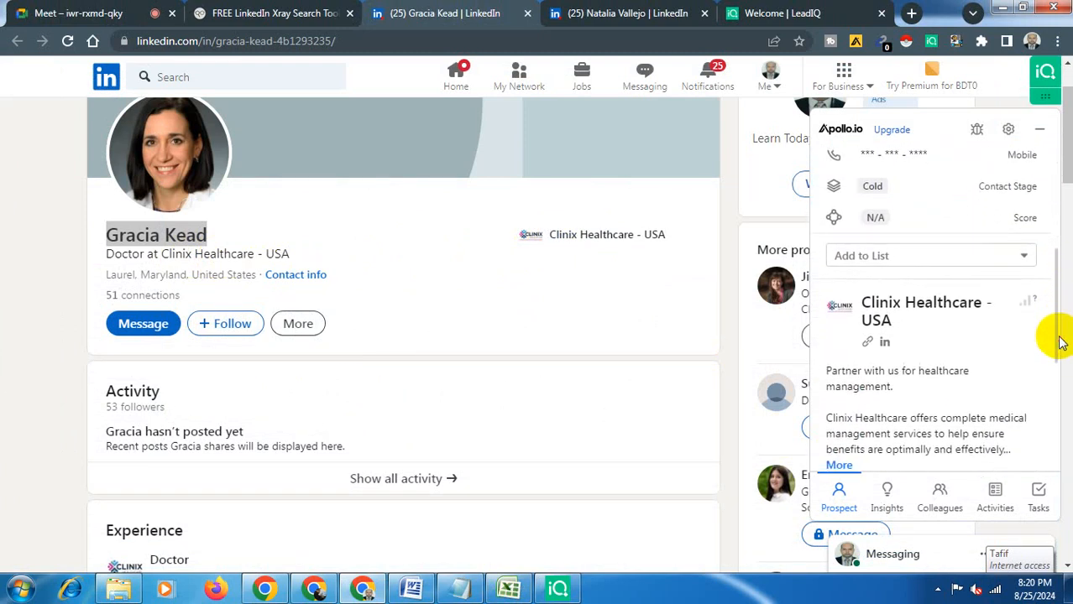
click(869, 344)
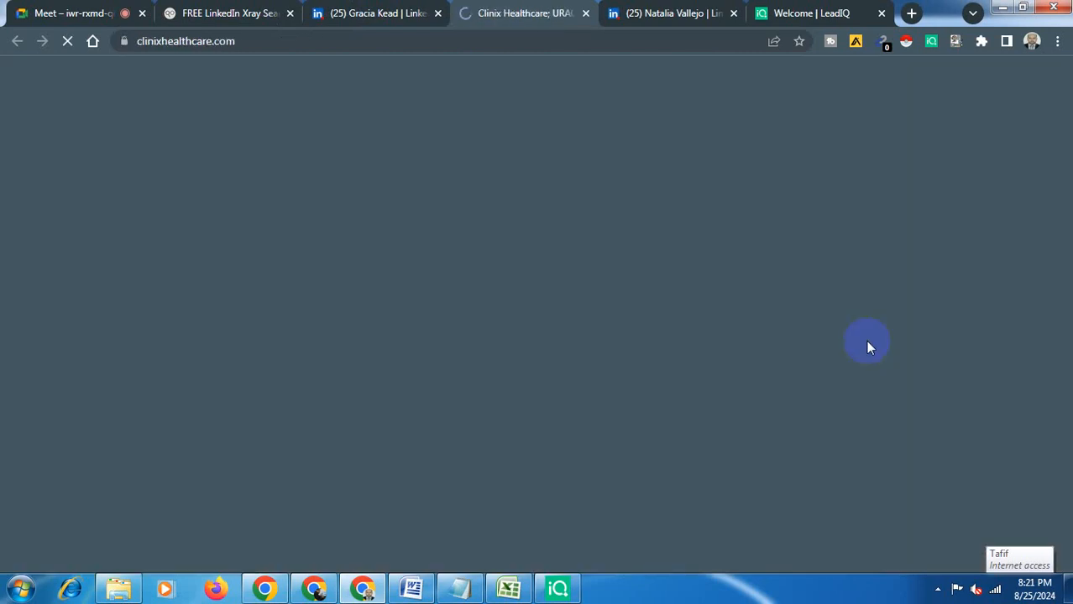
- Copy the Clinix Healthcare website address, close its tab, and paste it into cell F5 of the sheet
click(427, 41)
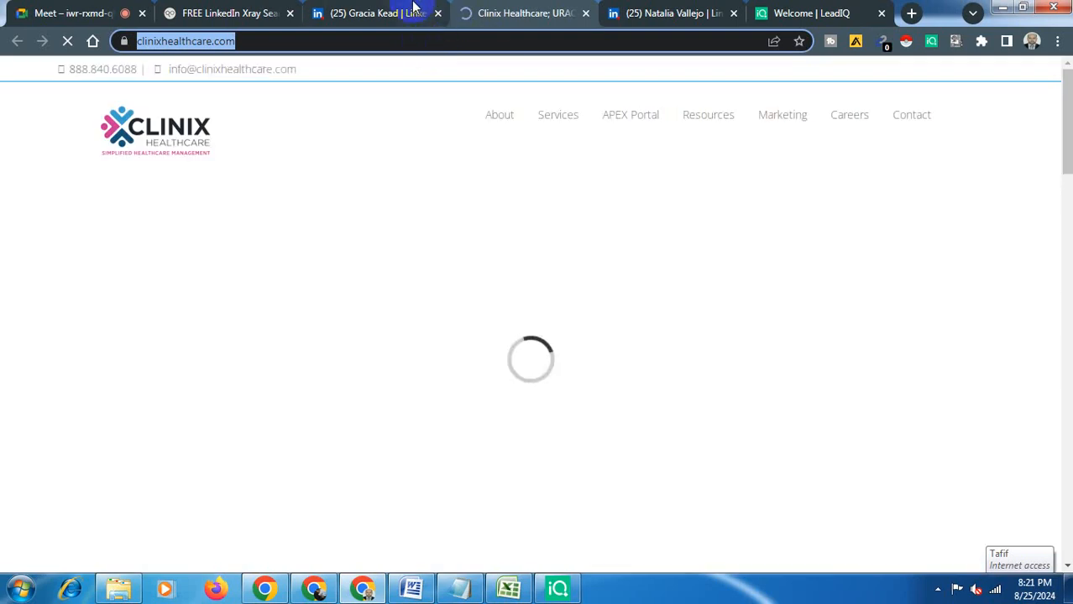
click(586, 14)
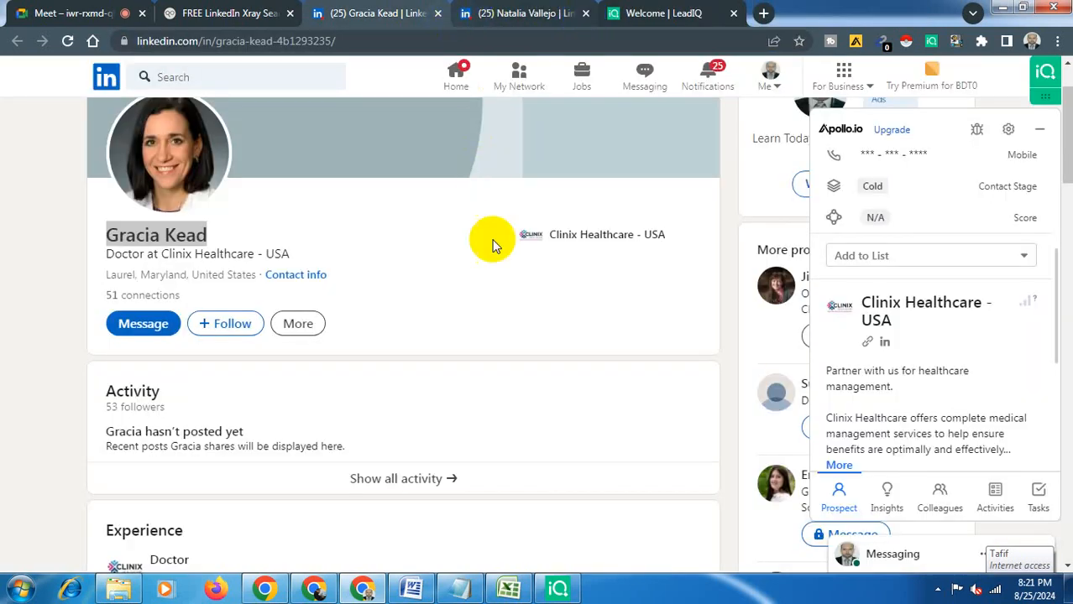
click(508, 590)
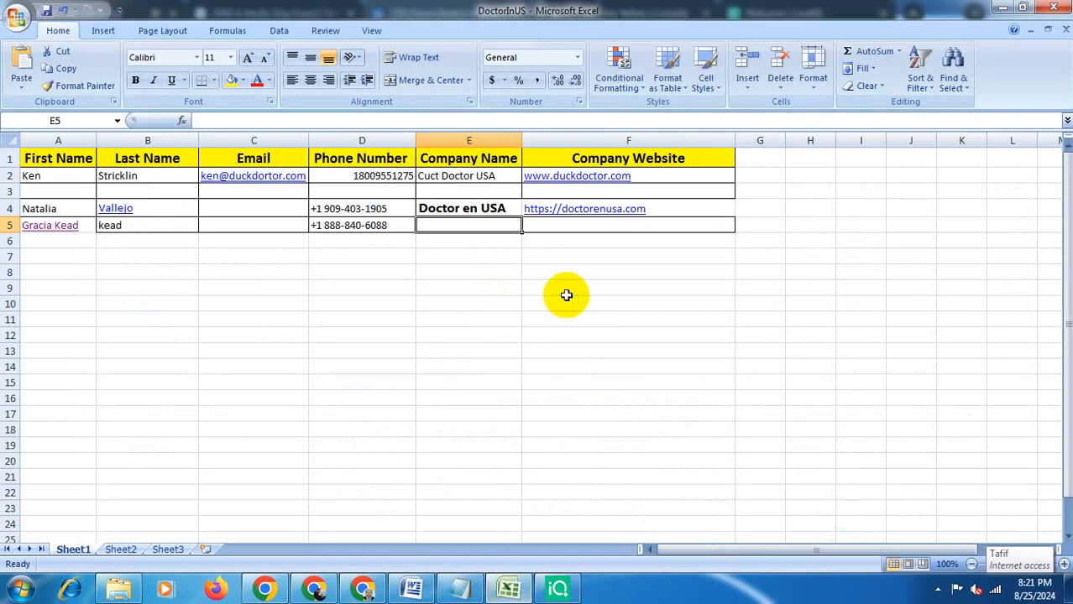
click(602, 228)
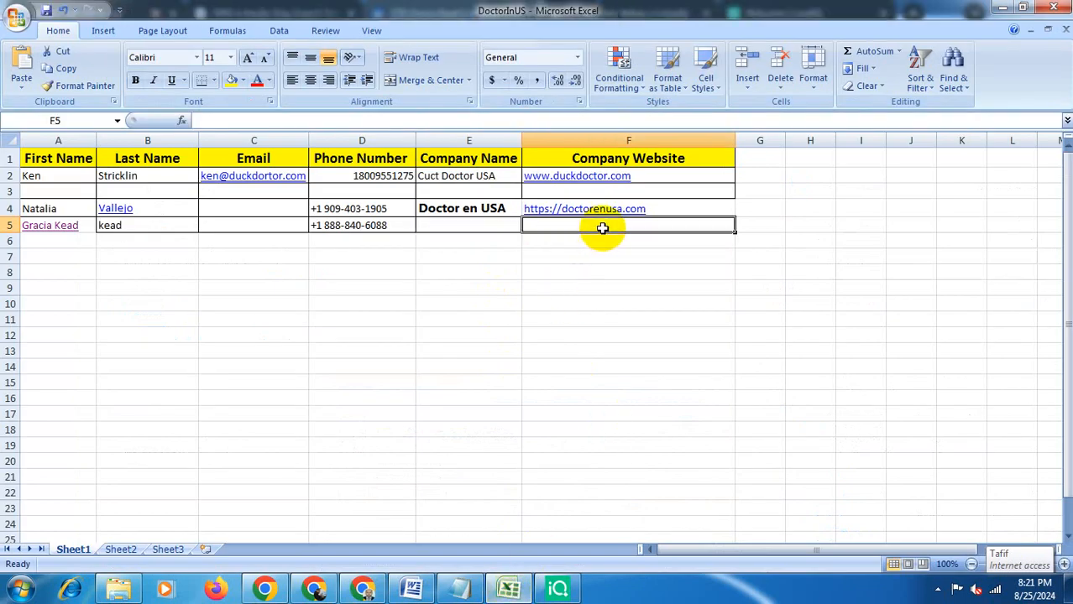
key(ctrl+v)
click(495, 220)
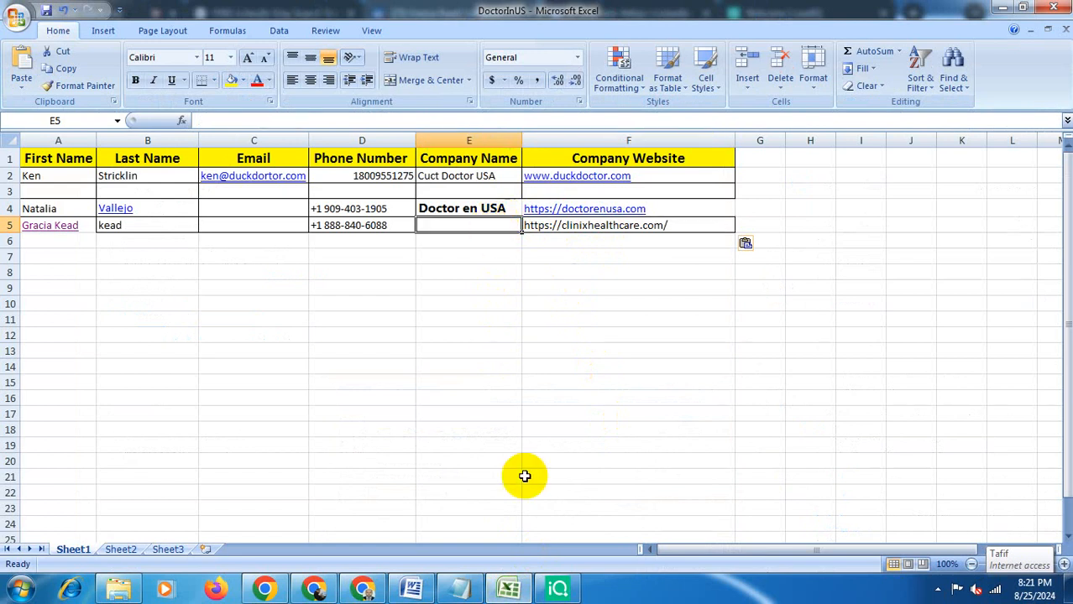
- Enter Clinix Healthcare as the company name in cell E5 and move to the email cell C5
click(512, 590)
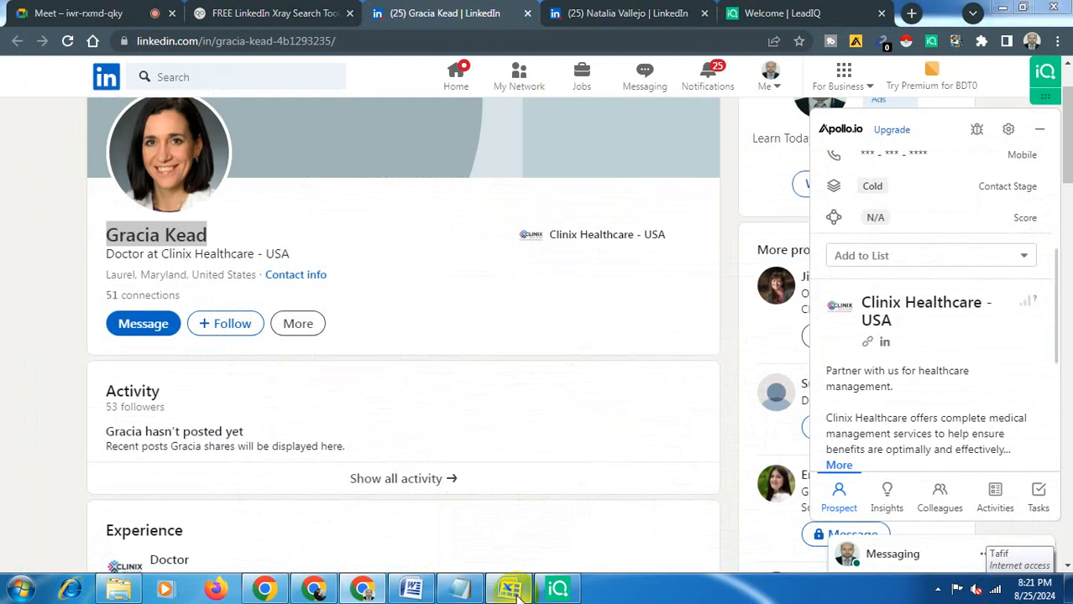
click(514, 591)
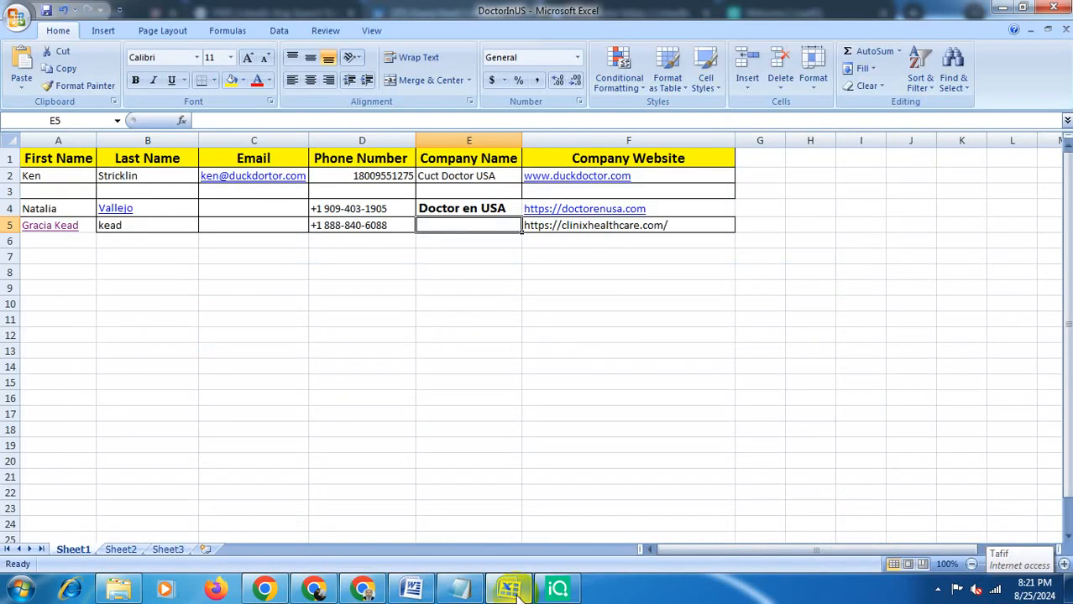
text(Clinix Healthcare)
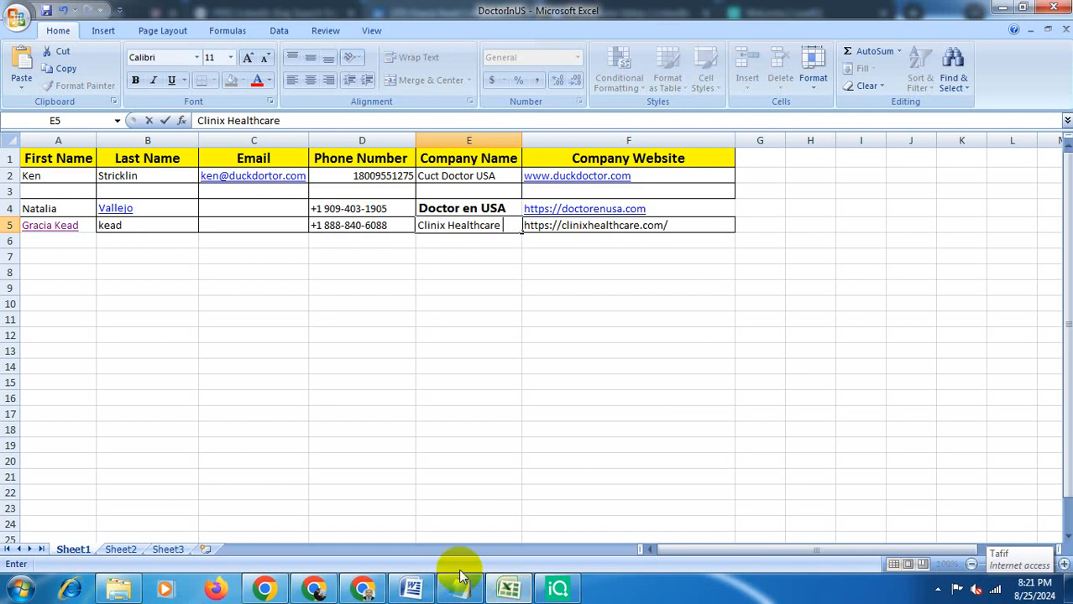
click(443, 411)
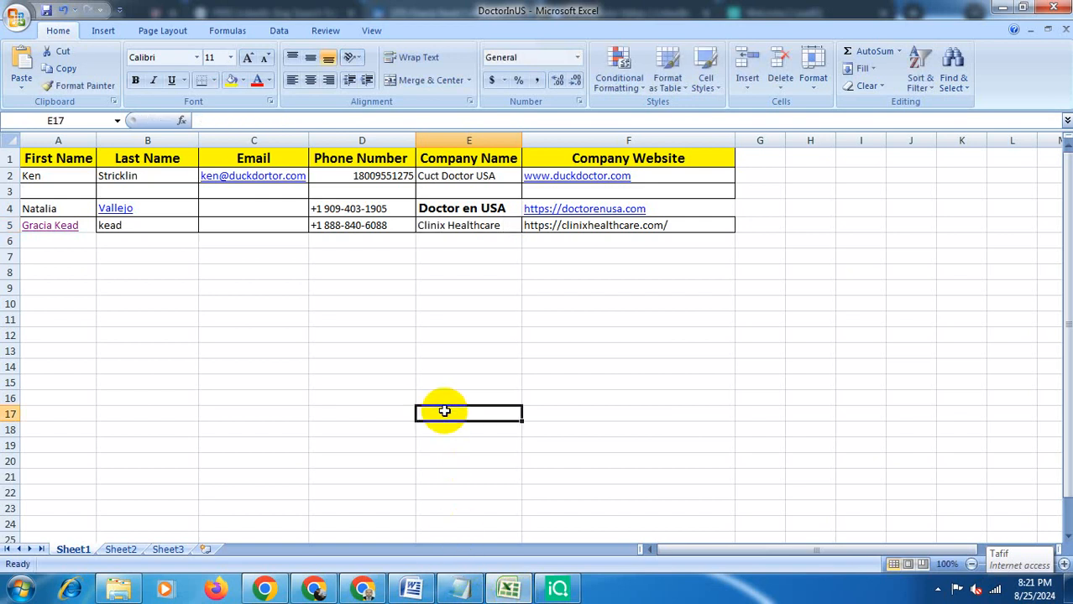
click(251, 229)
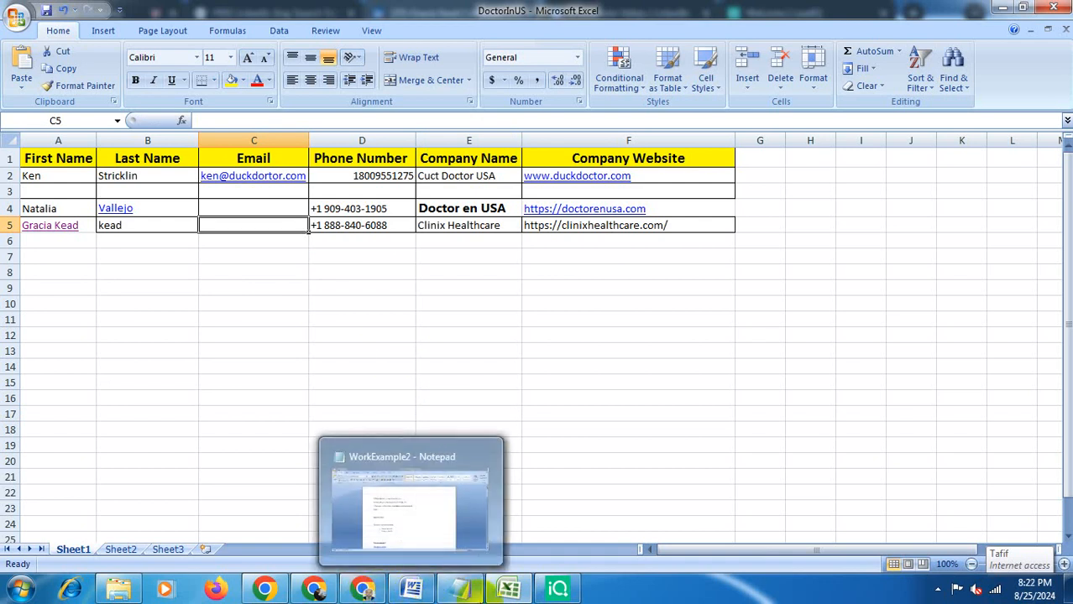
- Review the doctor's email status in the Apollo panel and close the other LinkedIn profile tab and the LeadIQ tab
click(363, 590)
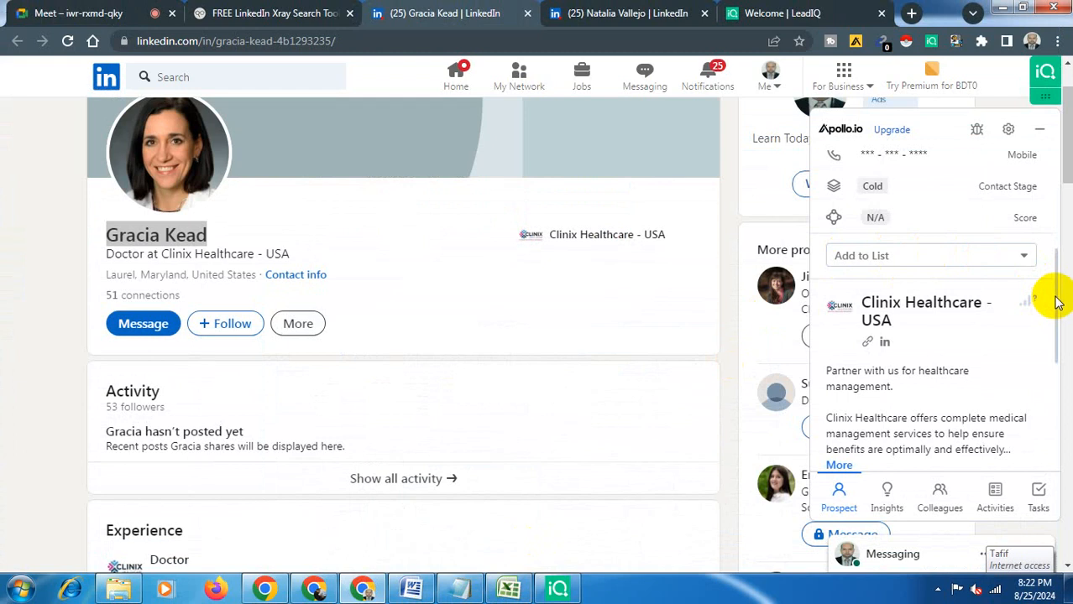
drag(1057, 300, 1054, 247)
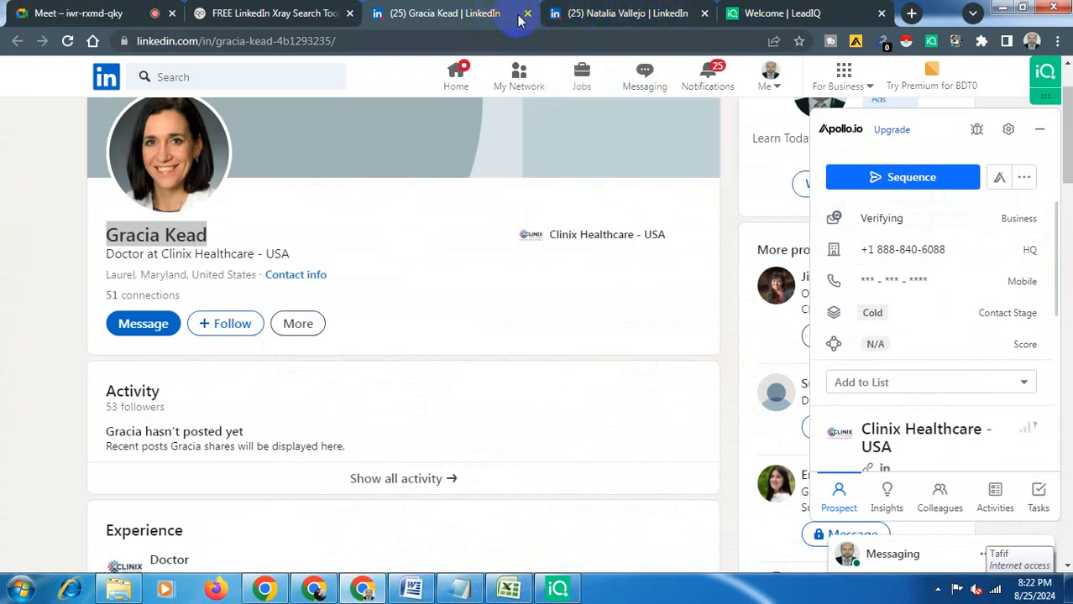
click(703, 14)
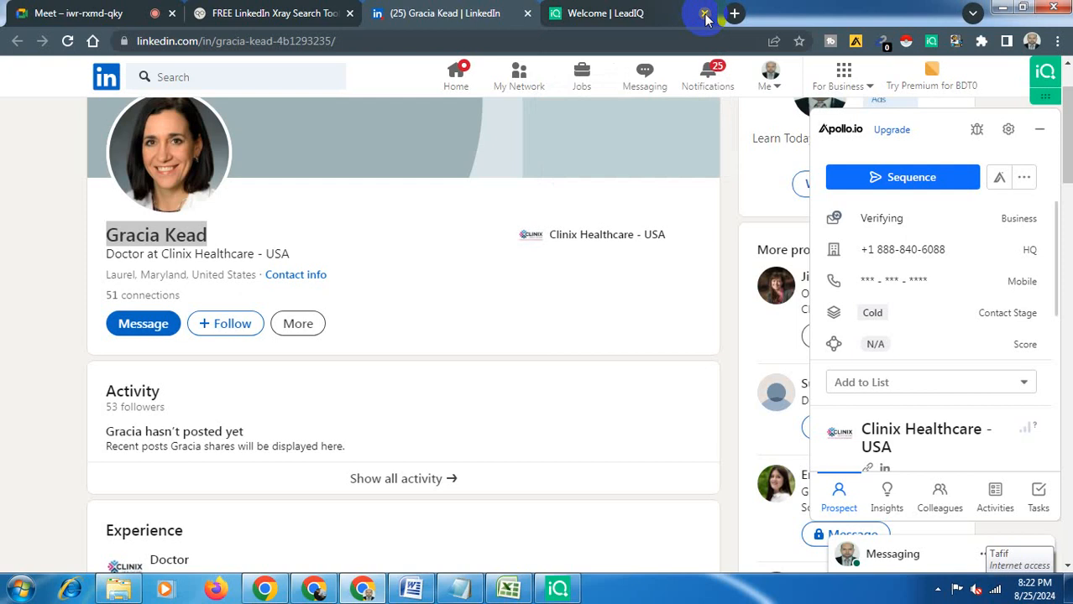
click(704, 14)
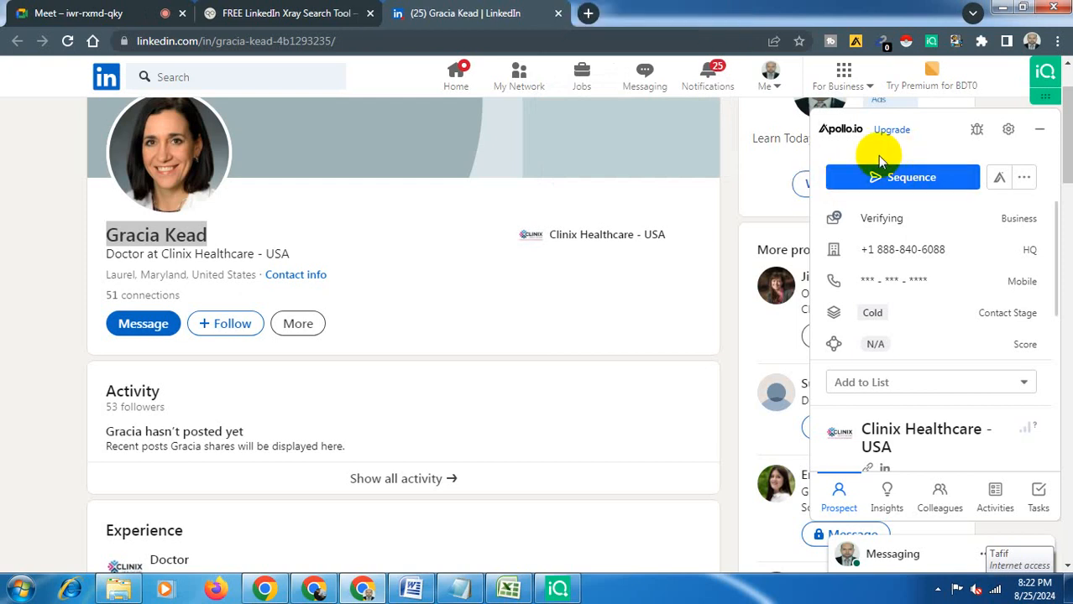
- Open the Kendo Sourcing Ninja extension's Chrome Web Store page, look it over, and close it
right_click(955, 42)
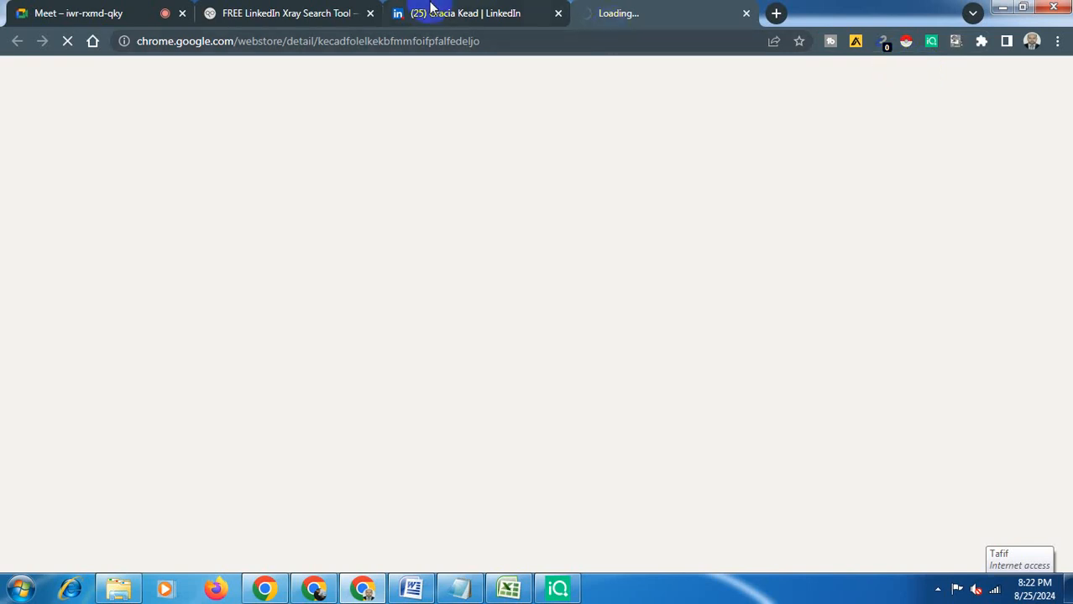
click(432, 12)
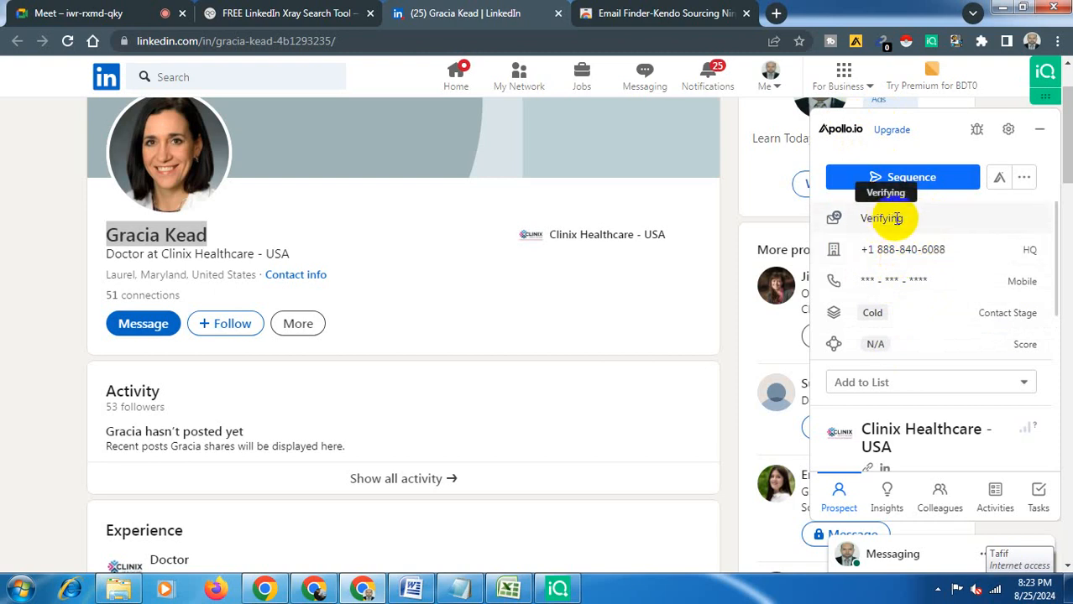
mouse_move(853, 287)
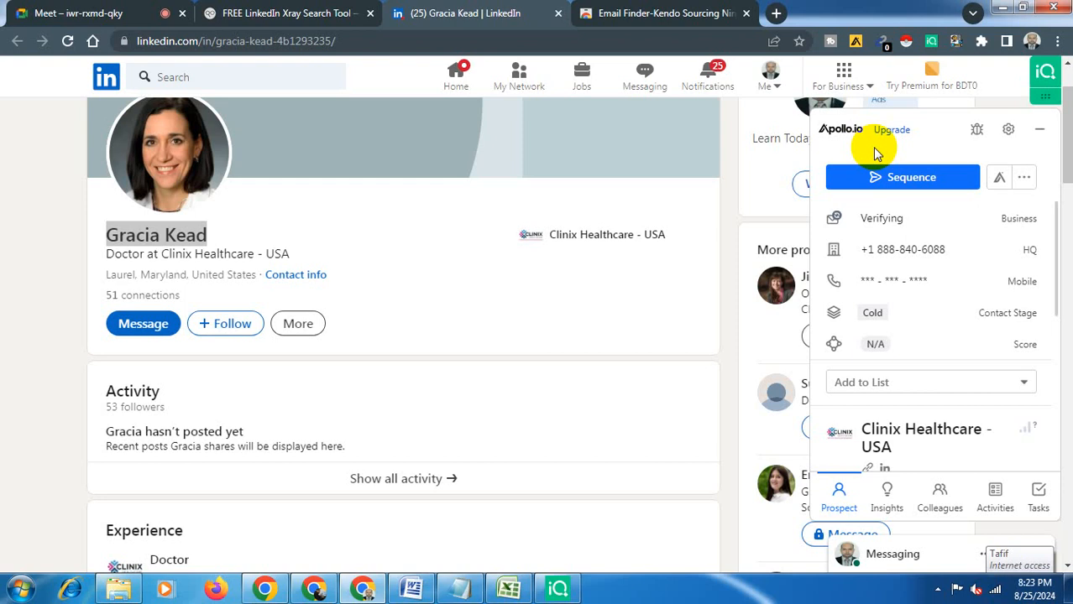
mouse_move(862, 249)
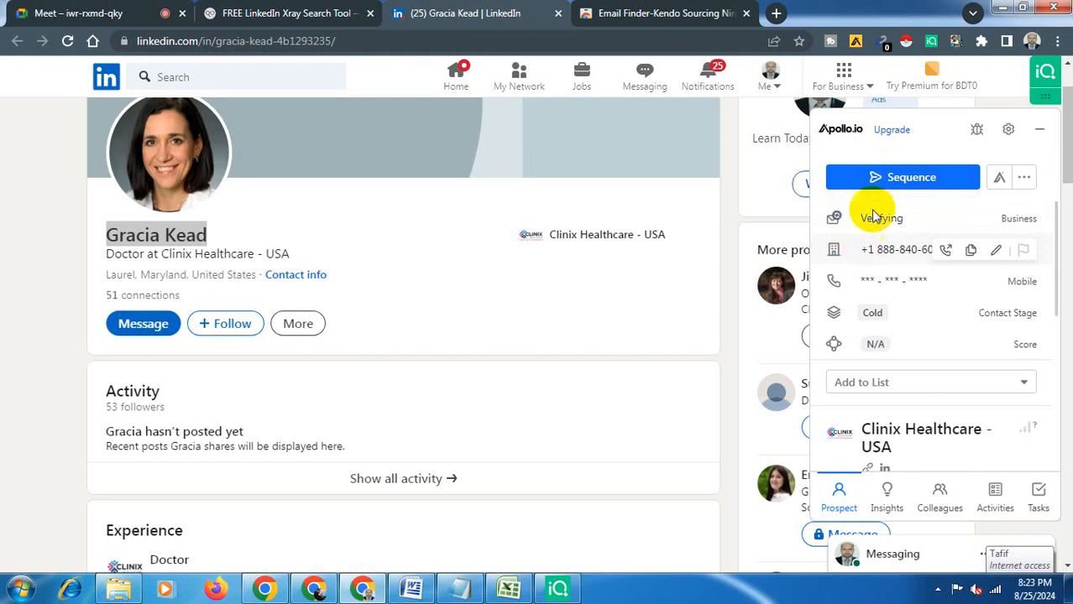
click(1031, 42)
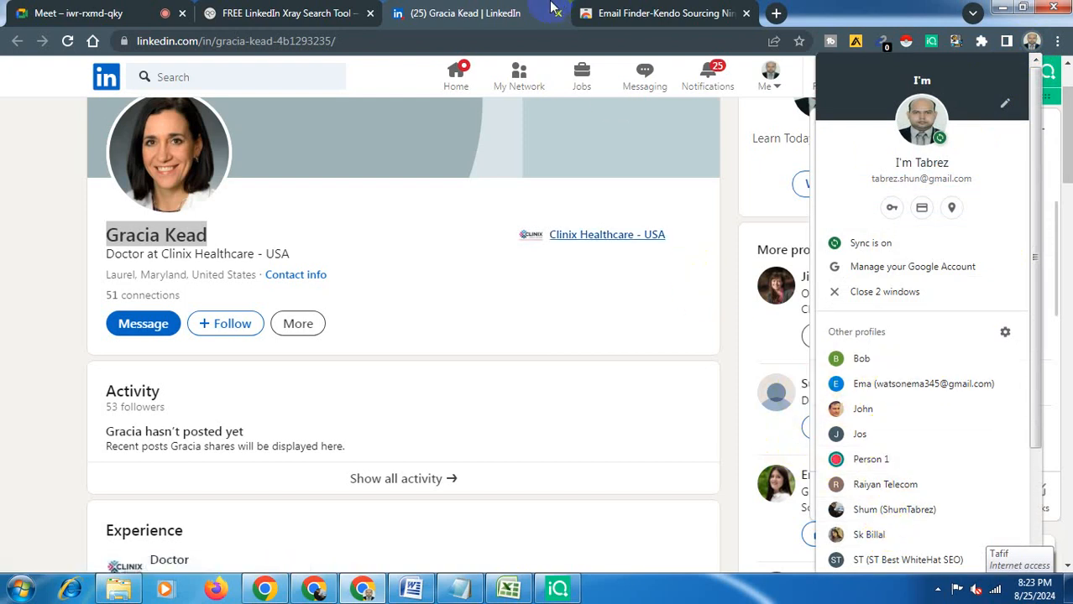
click(409, 79)
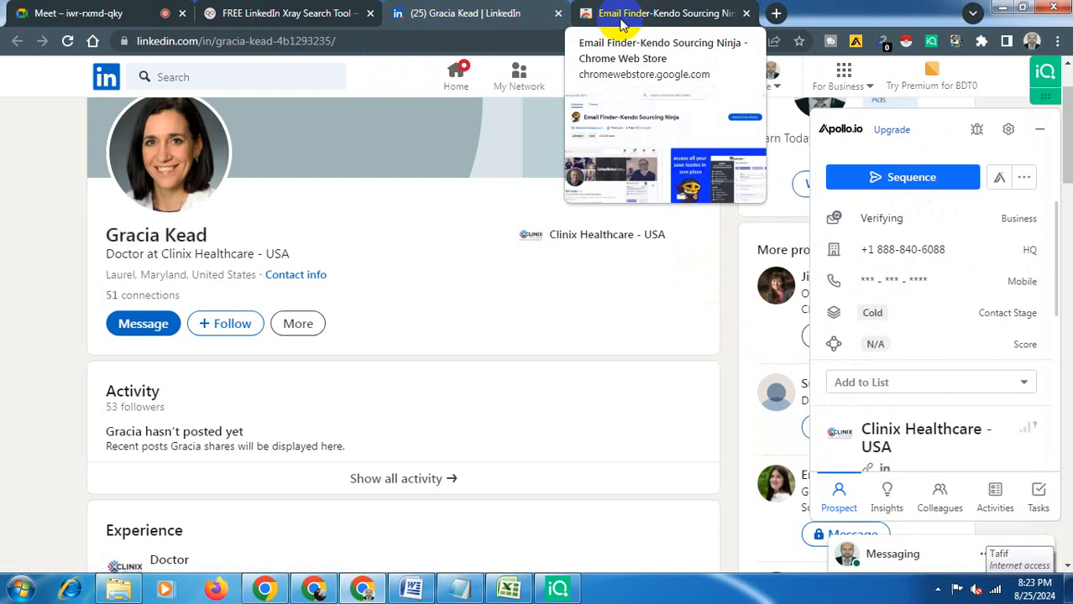
click(647, 10)
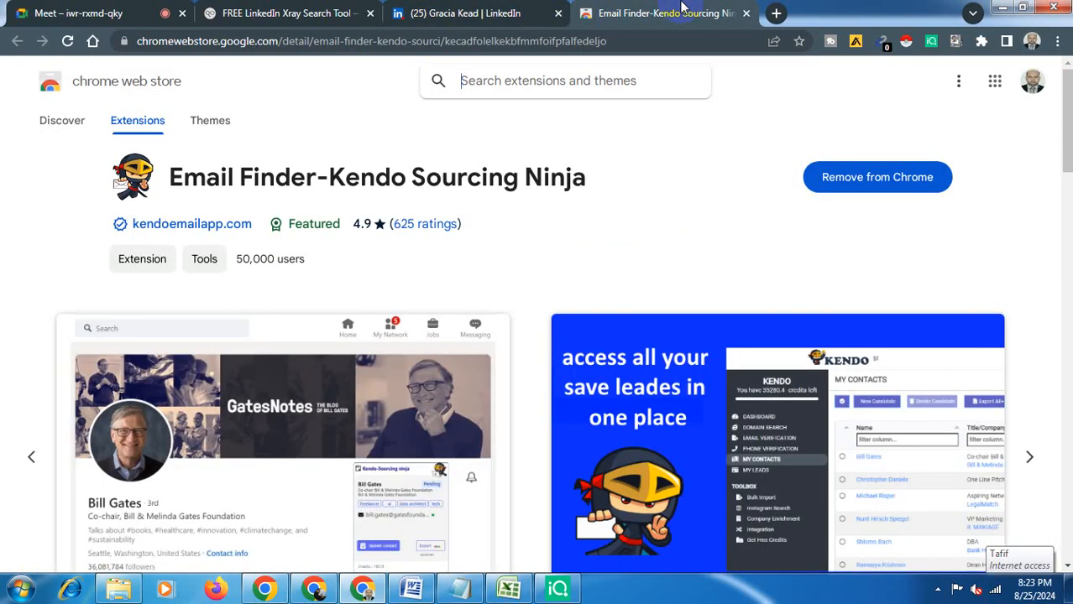
click(746, 13)
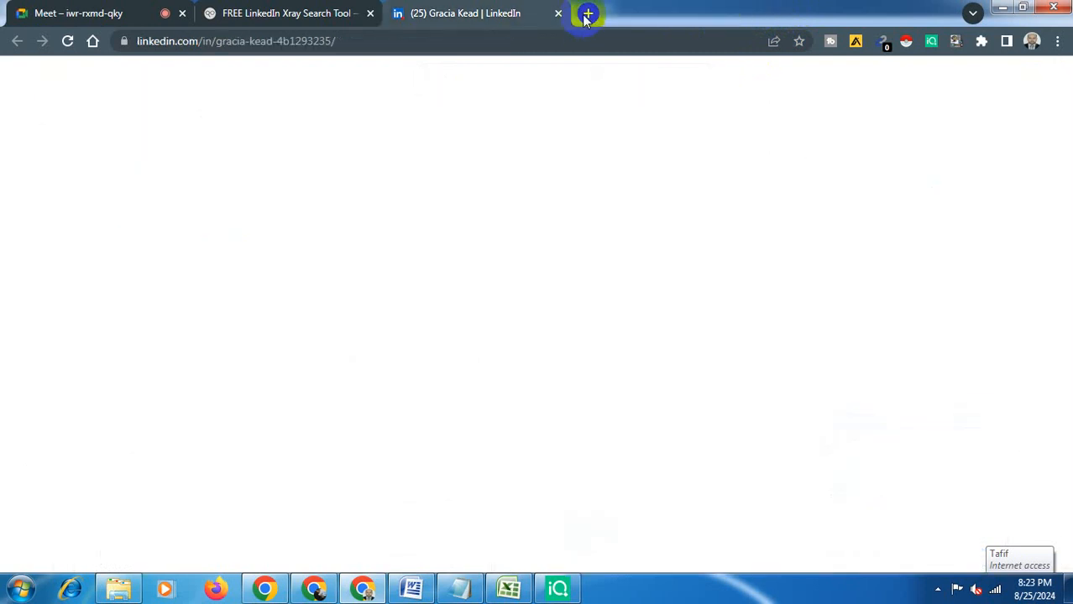
click(587, 14)
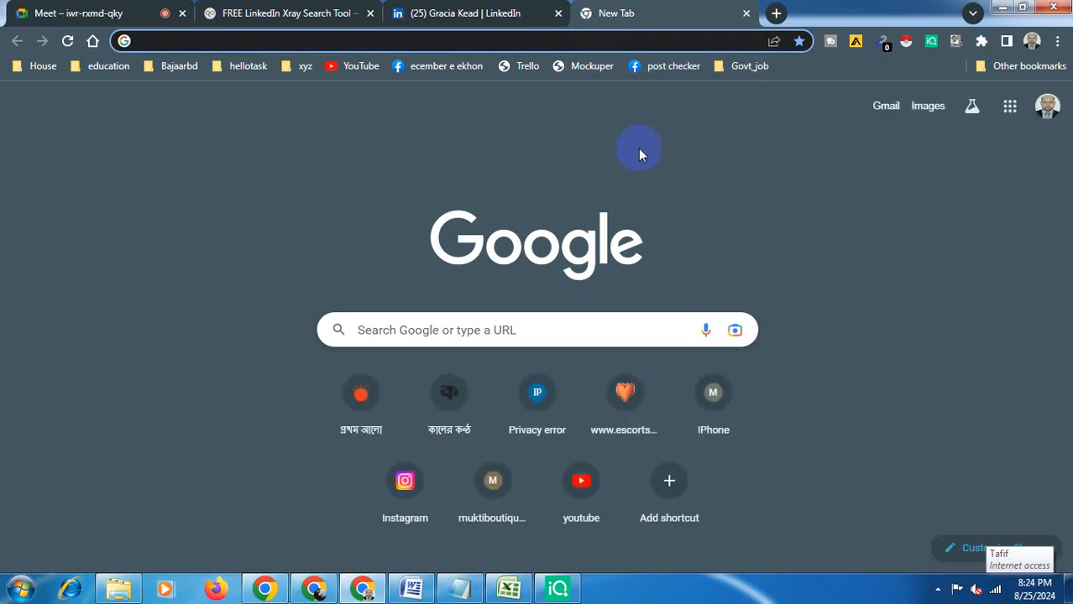
click(886, 108)
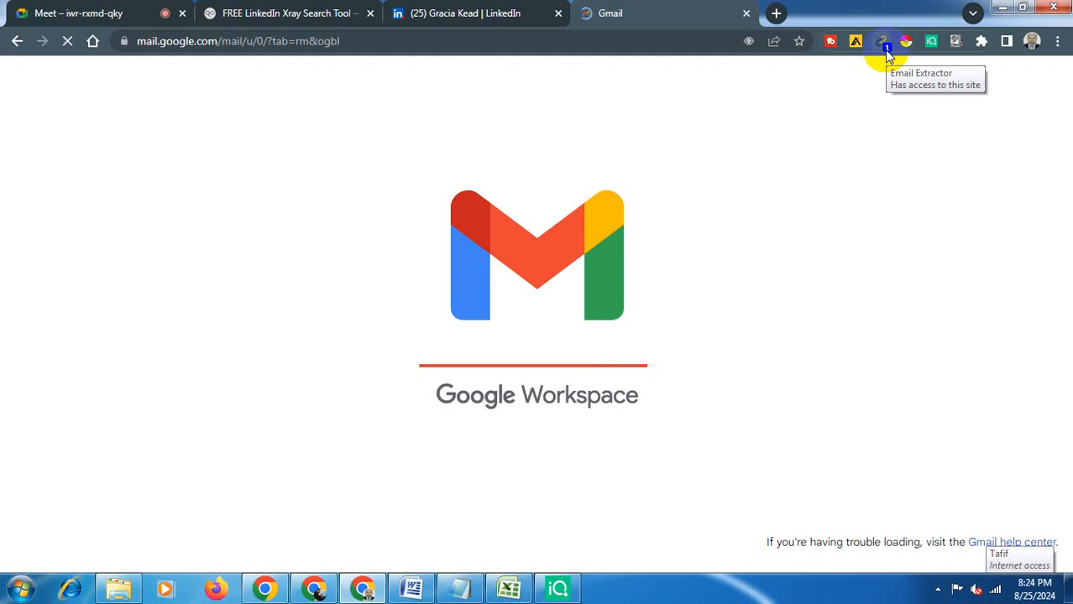
click(746, 14)
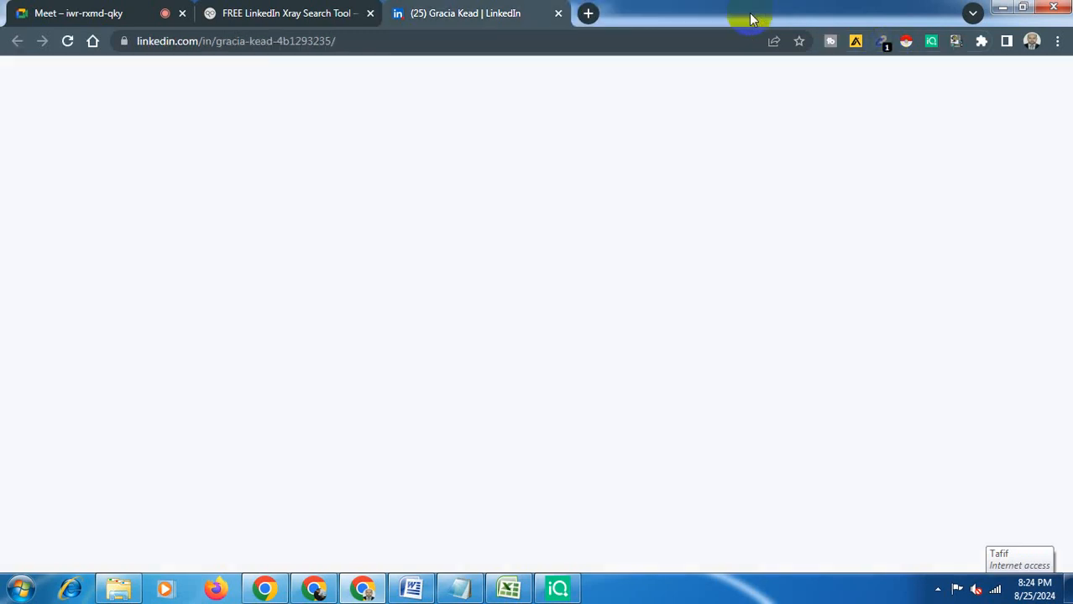
- Review the lead generation notes in Word and the task brief in Notepad, then minimize both
click(339, 10)
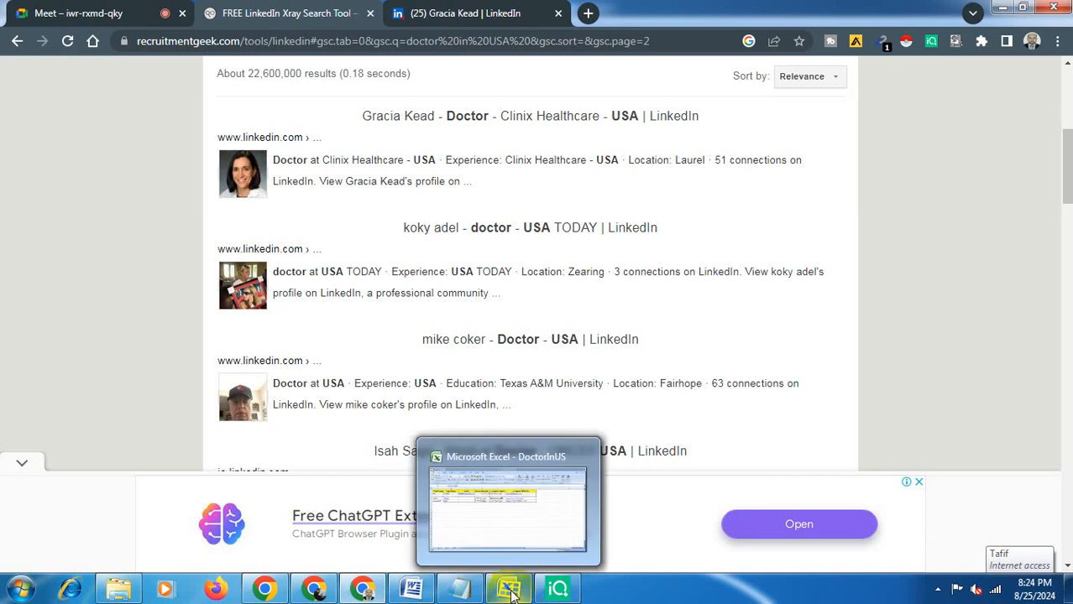
click(512, 590)
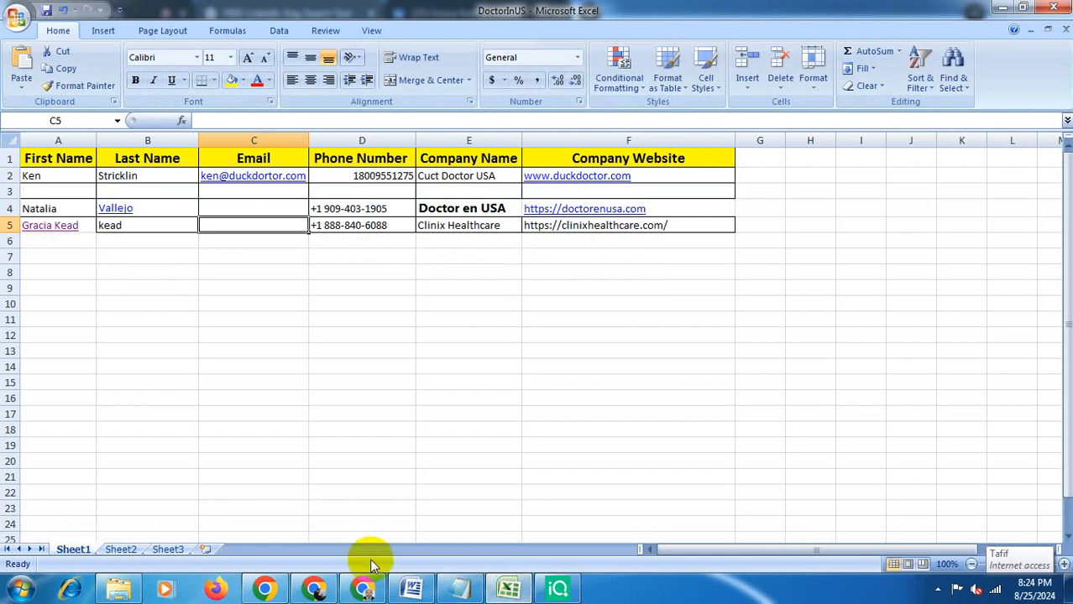
click(363, 588)
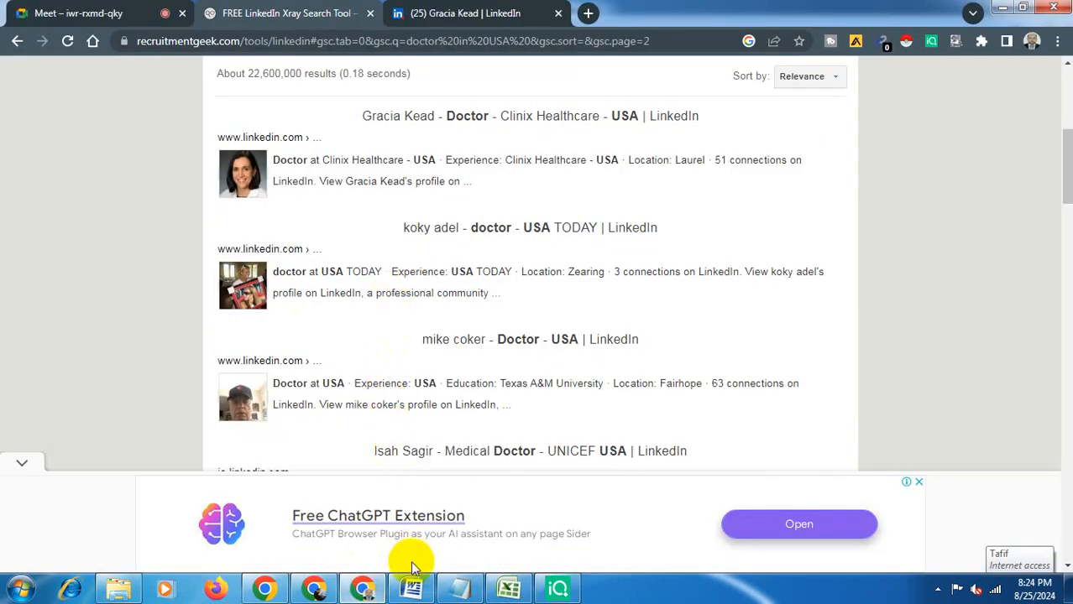
mouse_move(412, 585)
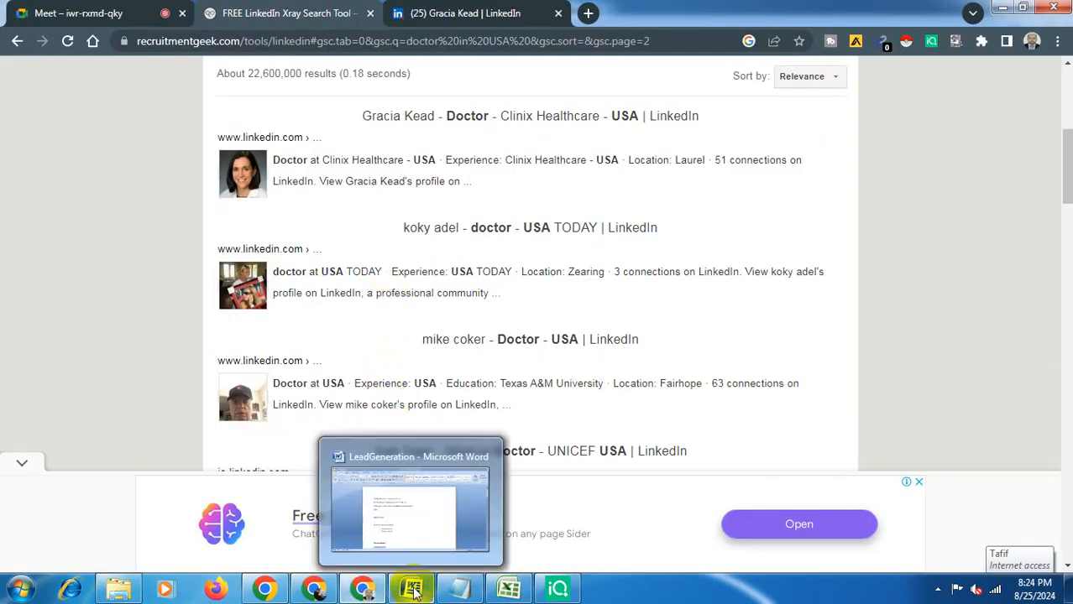
click(421, 518)
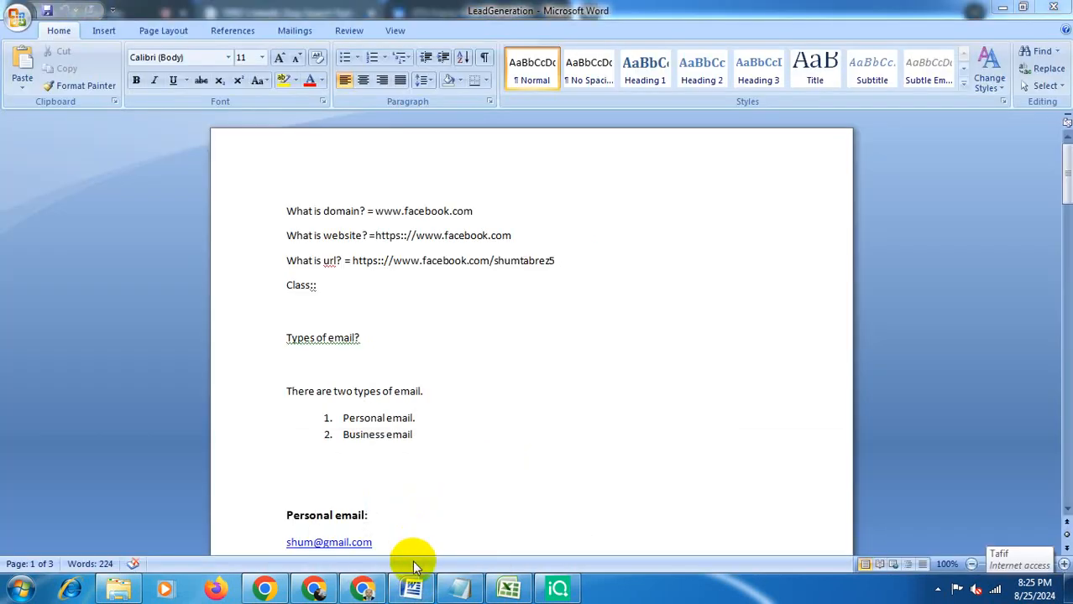
click(457, 588)
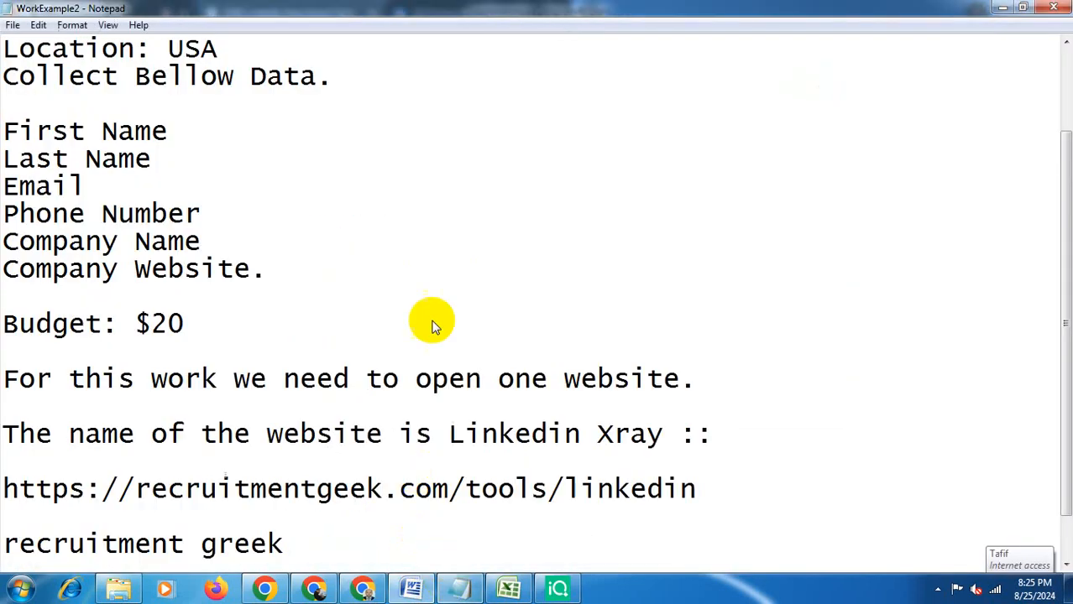
click(1002, 6)
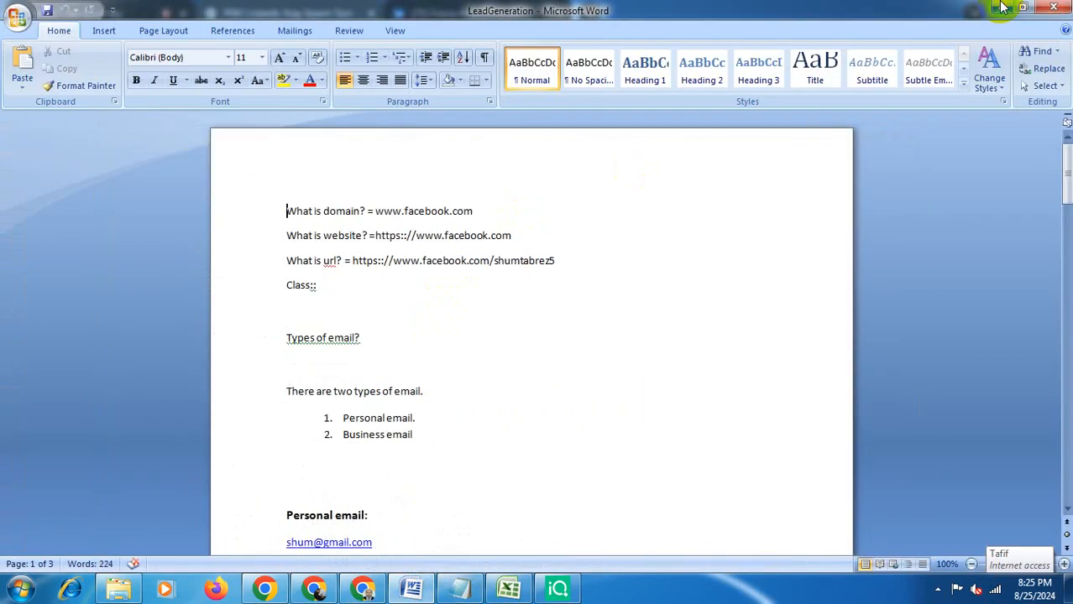
click(1003, 7)
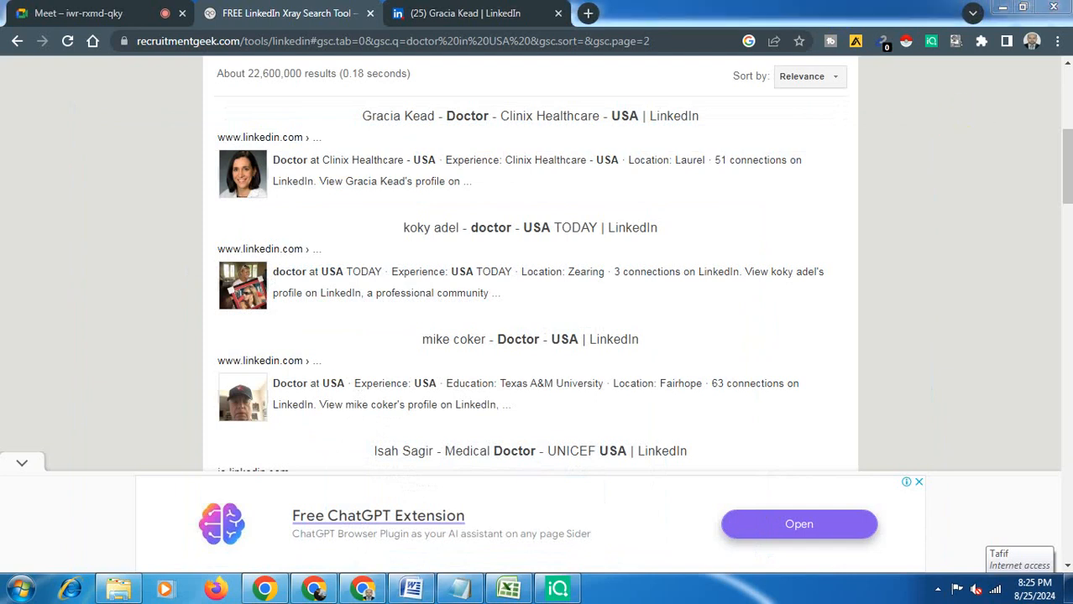
- Change the LinkedIn Xray search query to doctor in Australia and run the search
click(1068, 109)
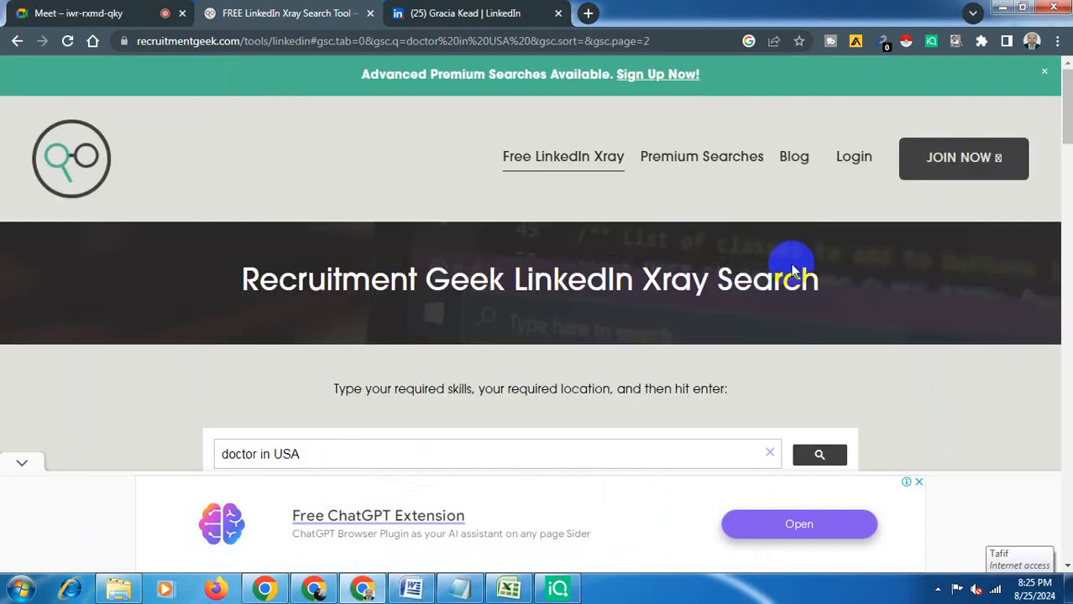
click(313, 453)
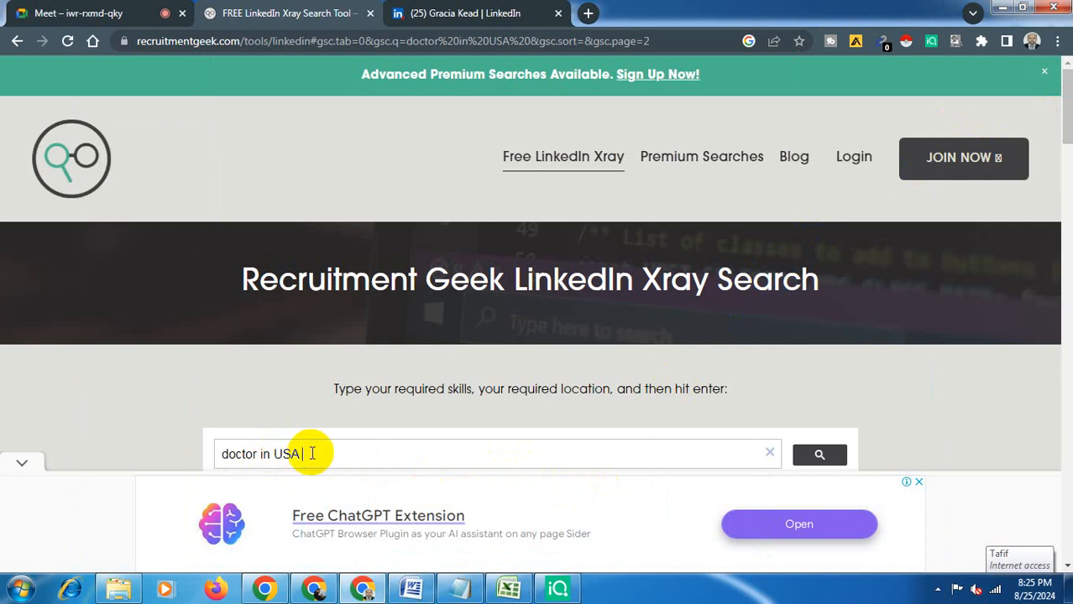
key(BackSpace)
key(BackSpace)
key(BackSpace)
text(Australia)
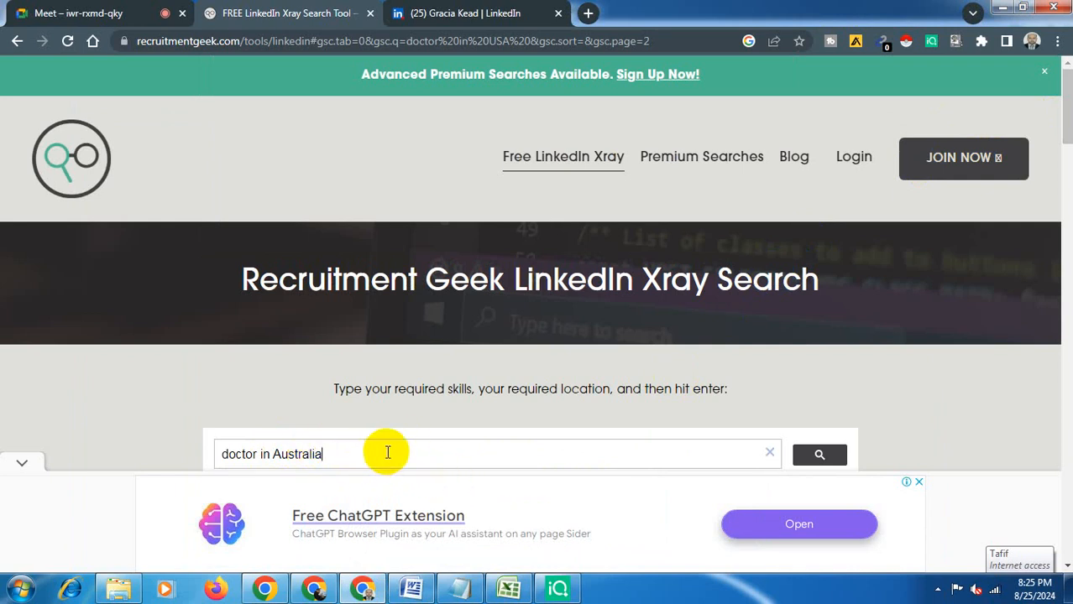
click(809, 458)
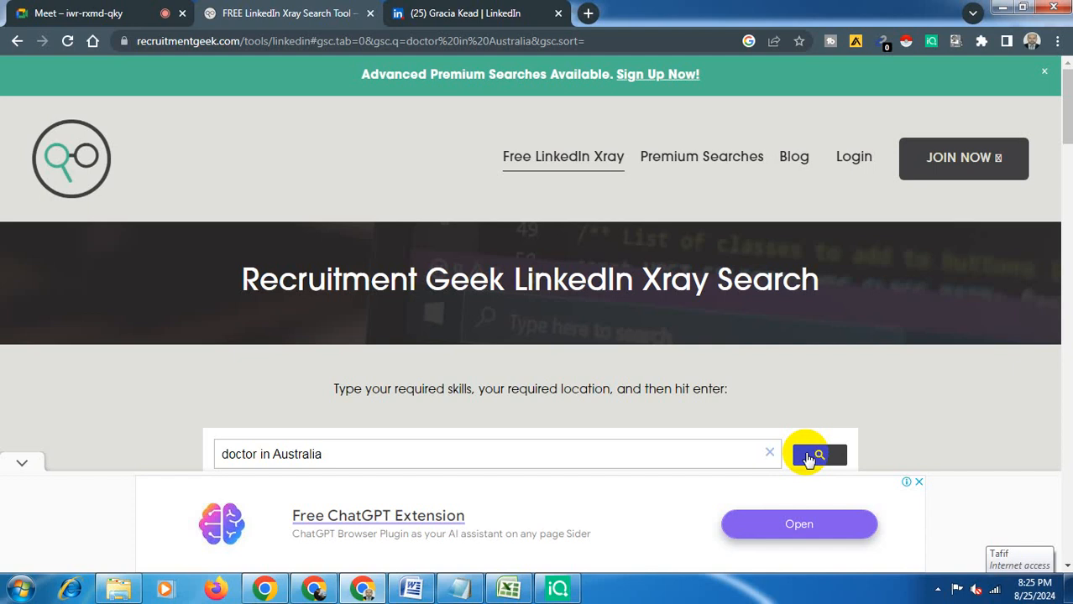
click(809, 458)
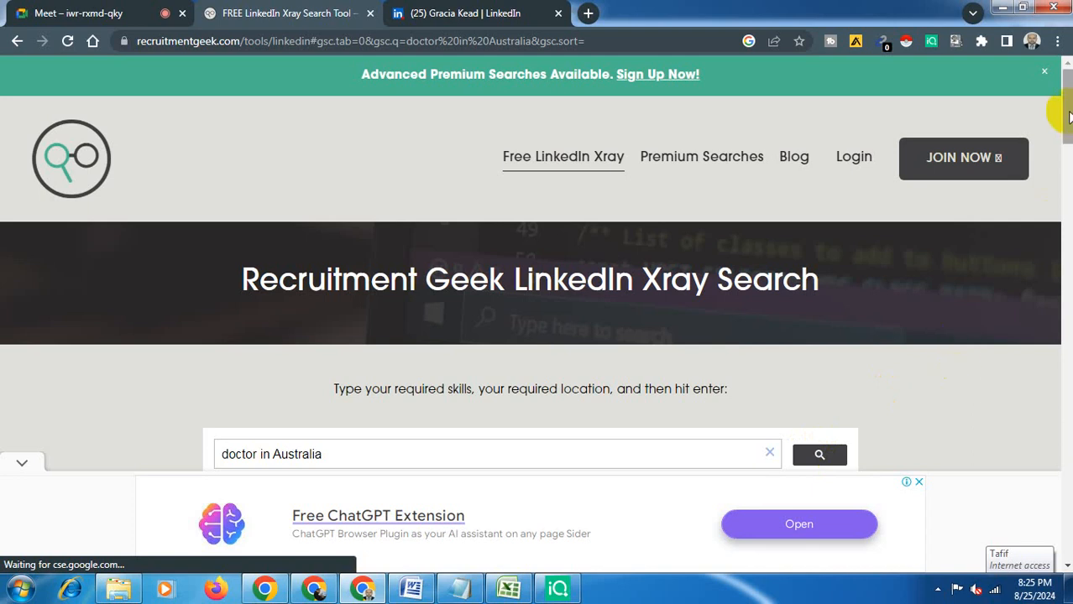
- Browse the Australian doctor search results down to the page list and back to the top
drag(1067, 113, 1067, 143)
drag(1065, 158, 1067, 168)
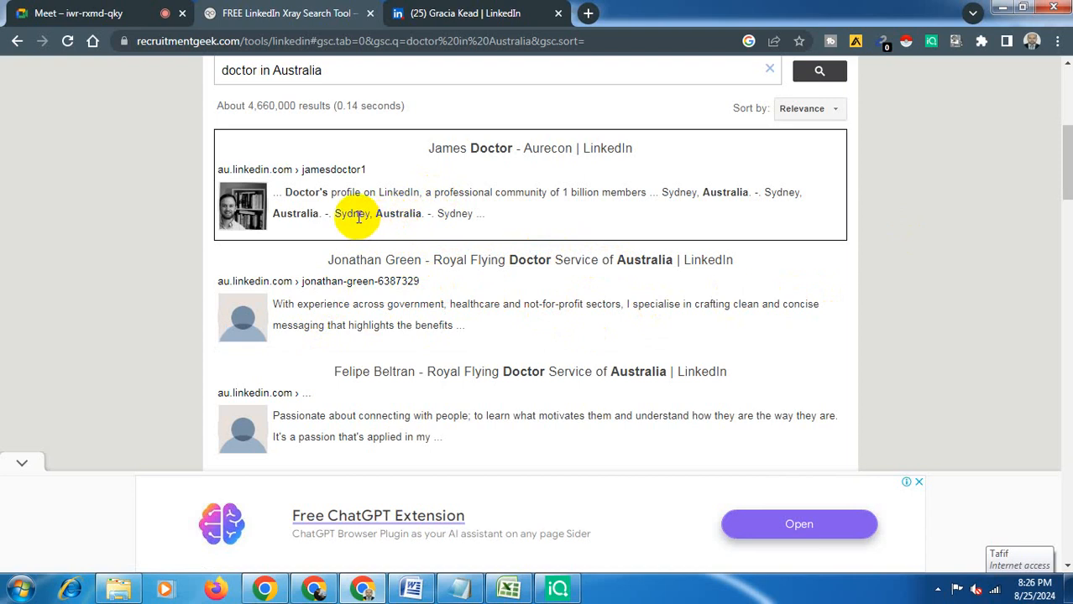
drag(359, 215, 399, 214)
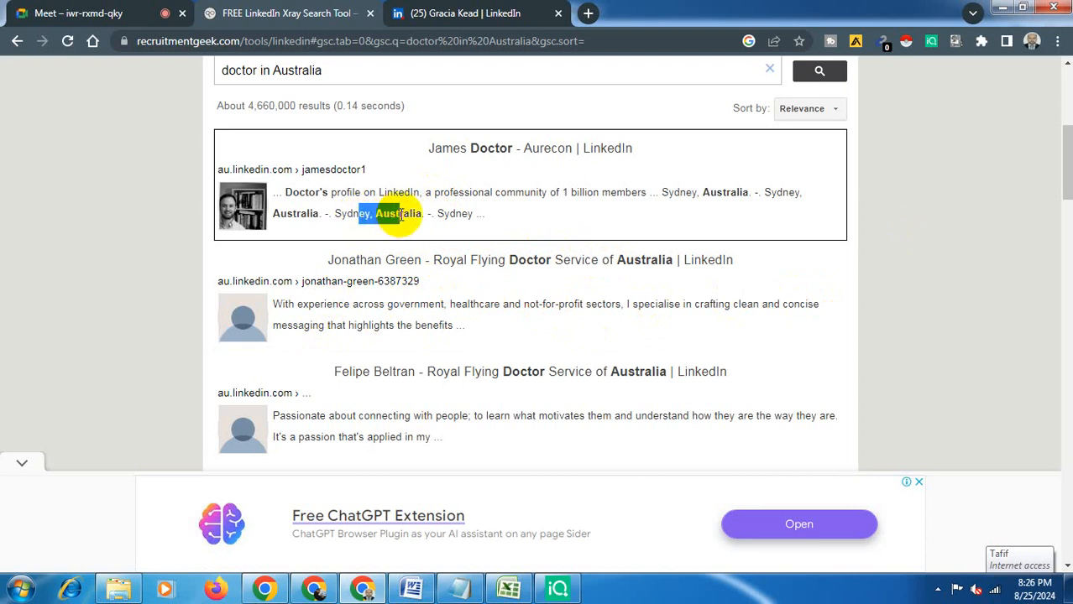
click(1071, 142)
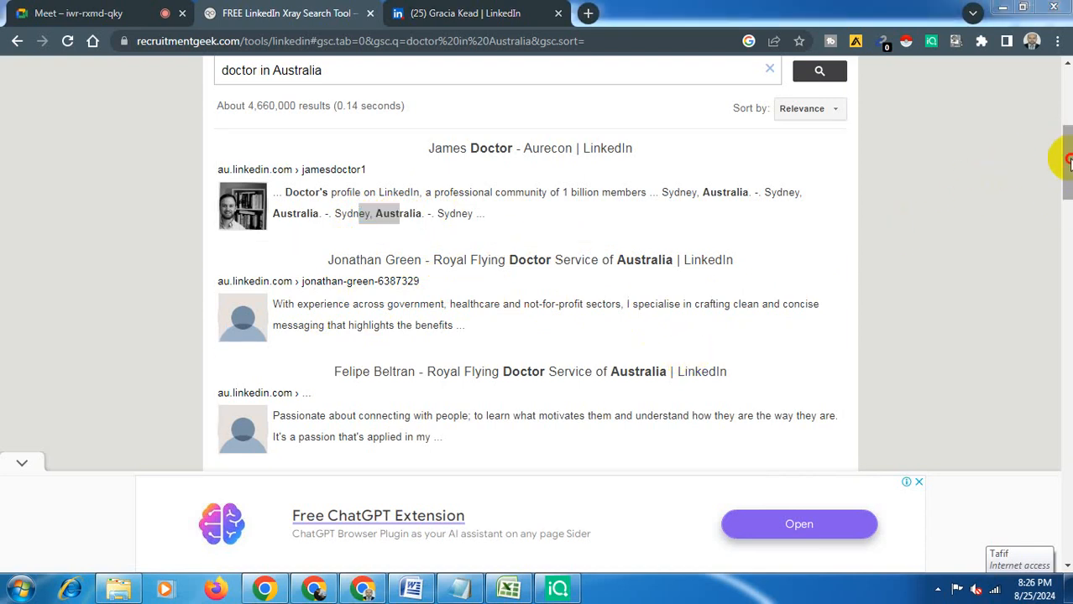
drag(1068, 161, 1066, 223)
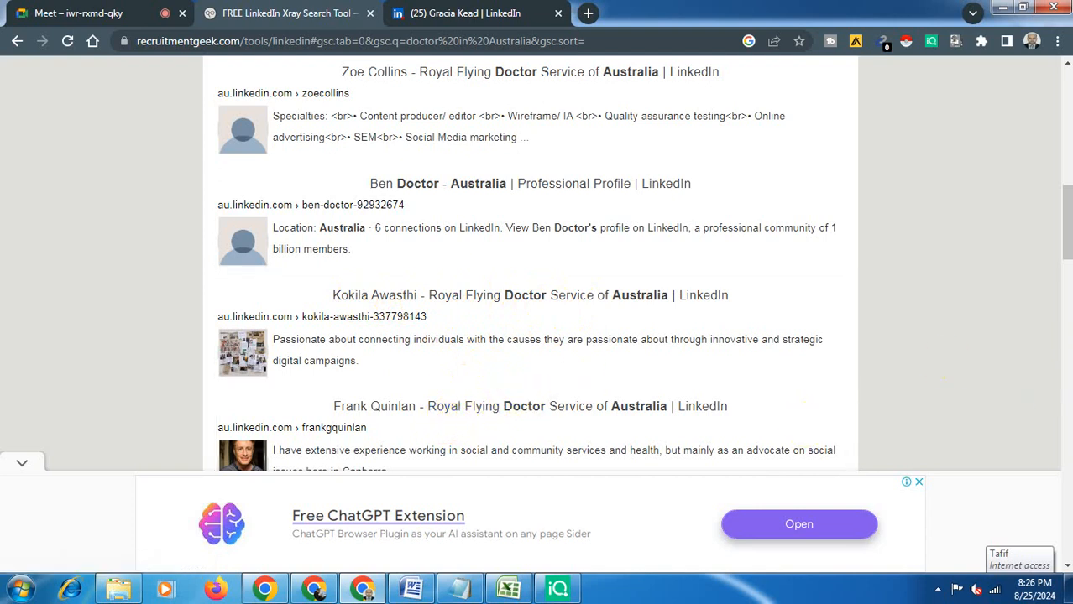
drag(1068, 225, 1068, 305)
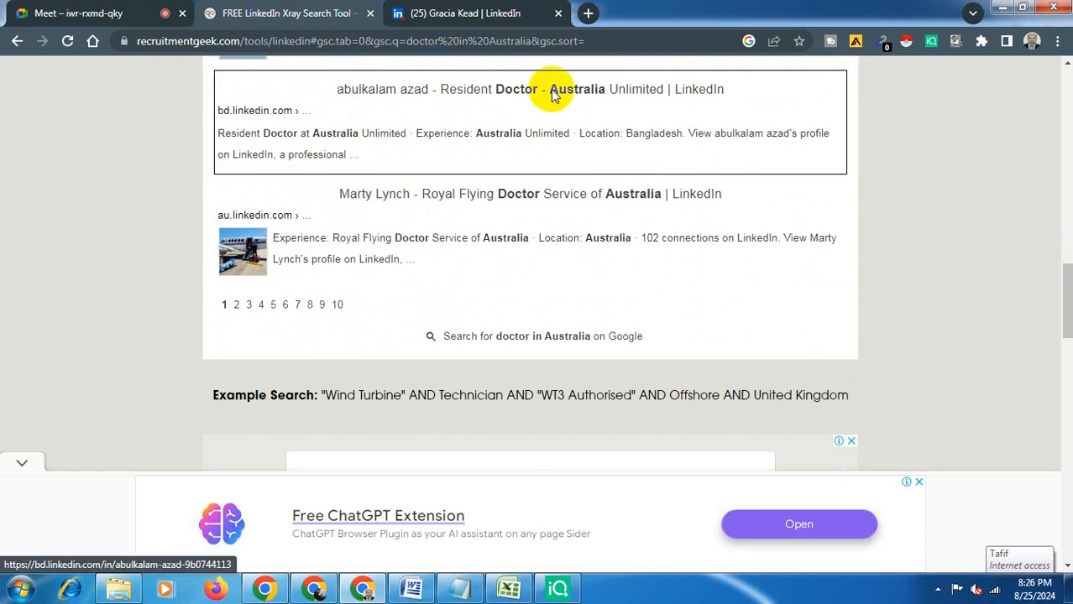
click(1067, 155)
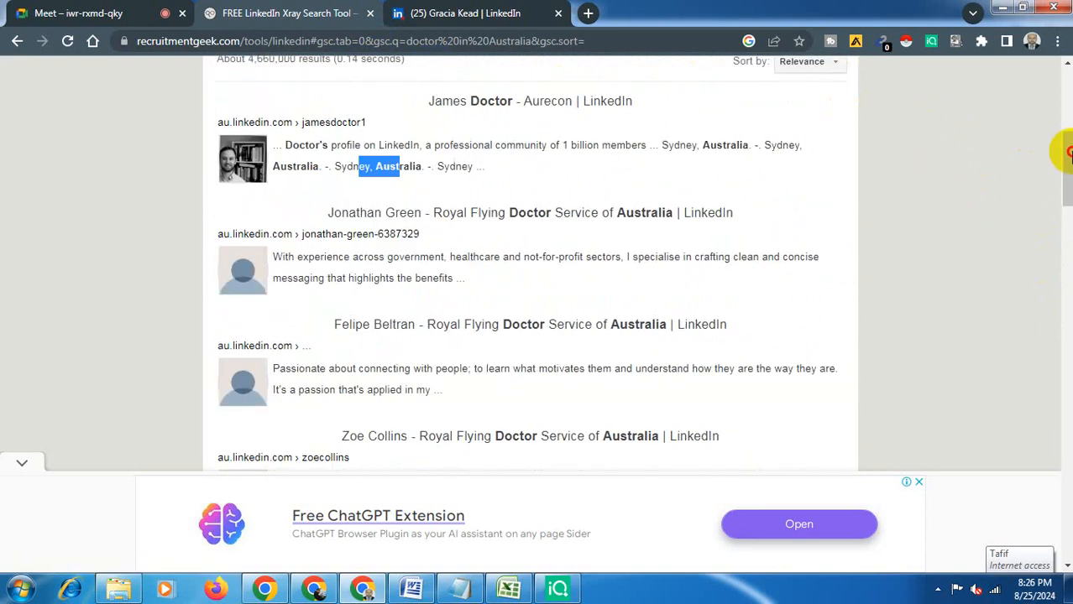
drag(1067, 154, 1065, 22)
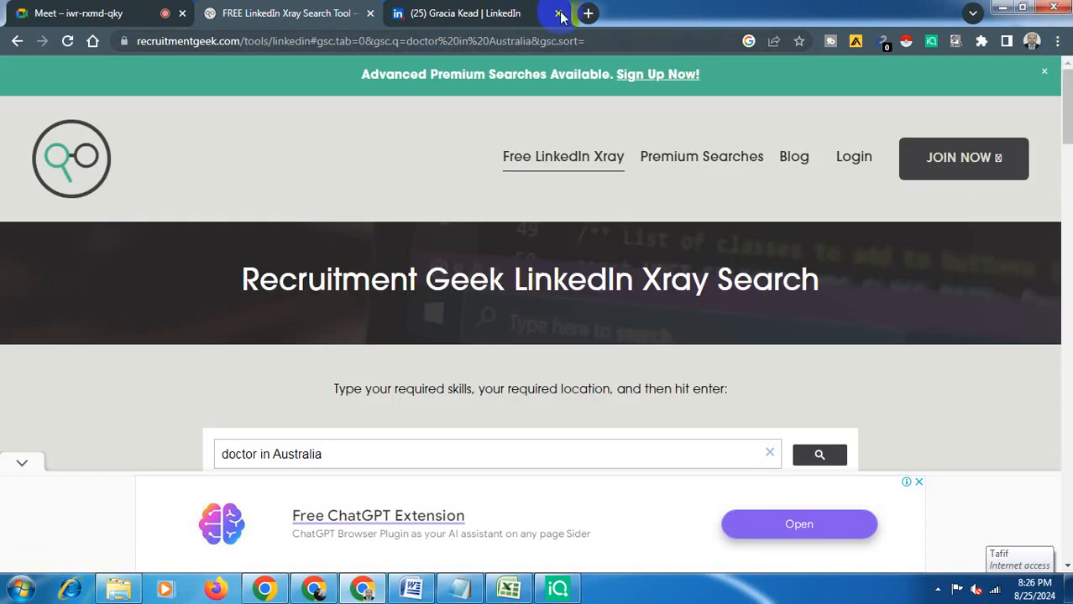
click(518, 23)
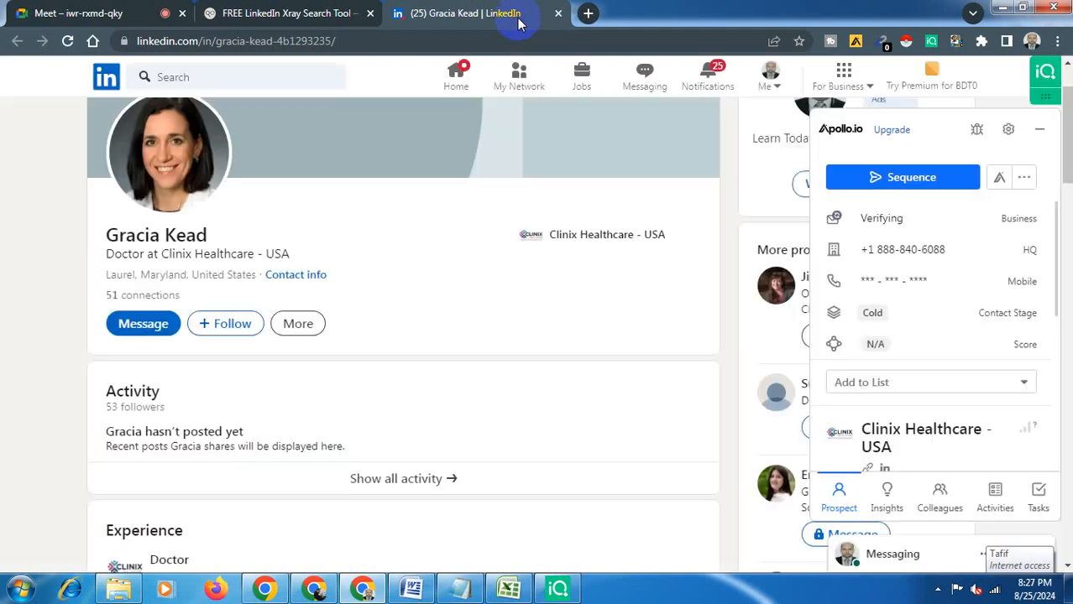
click(229, 76)
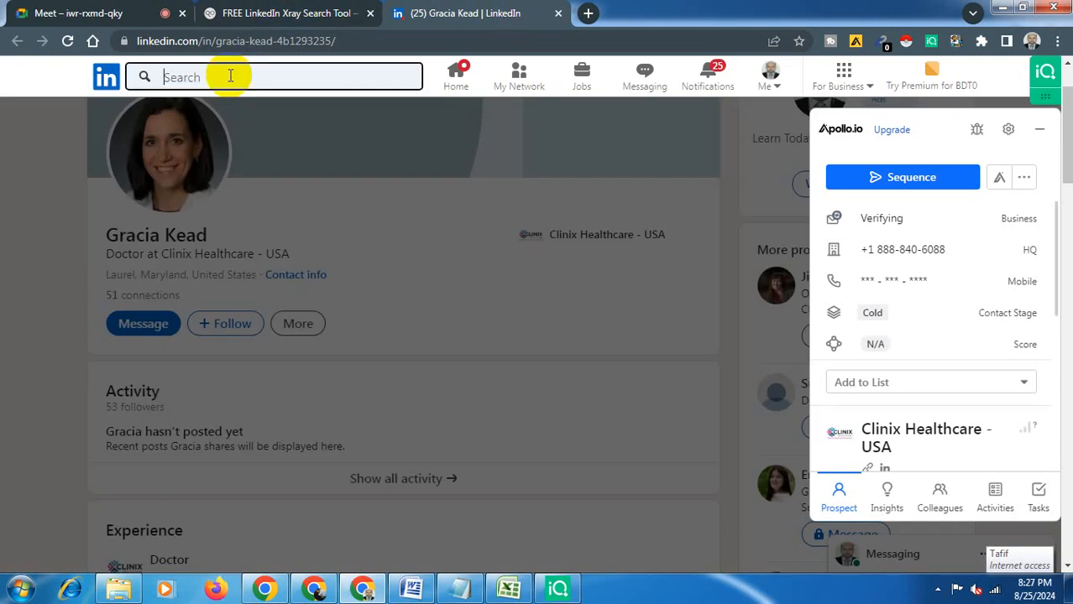
text(doctorr)
key(BackSpace)
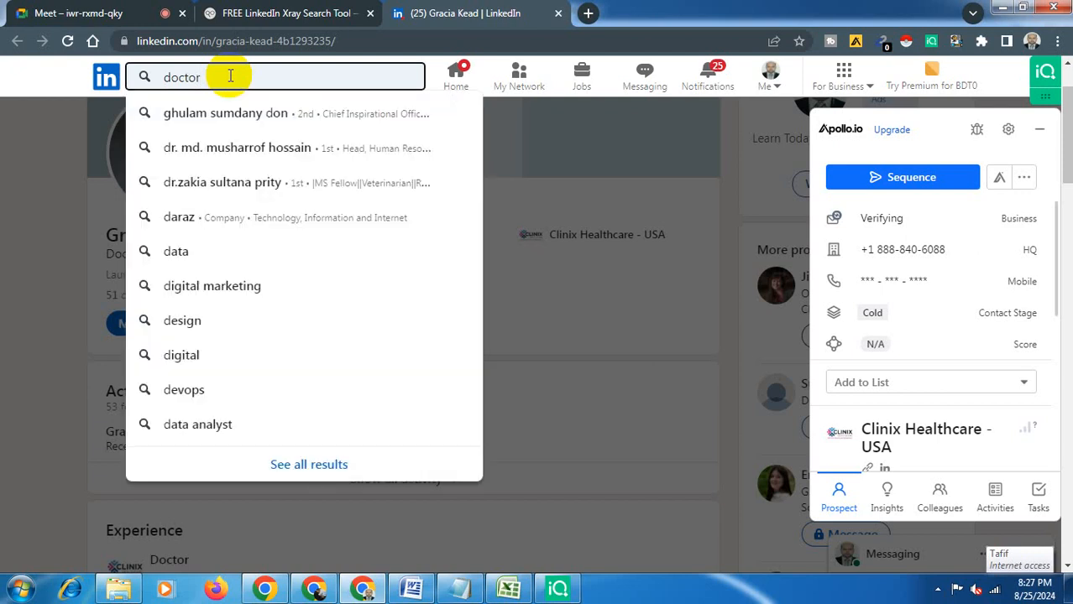
key(Return)
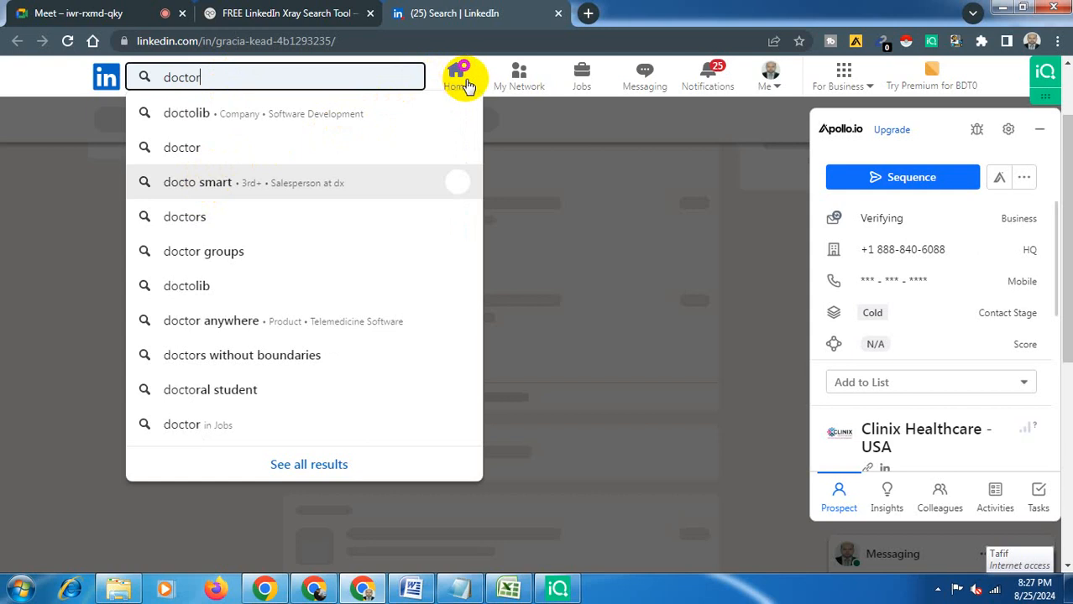
click(381, 80)
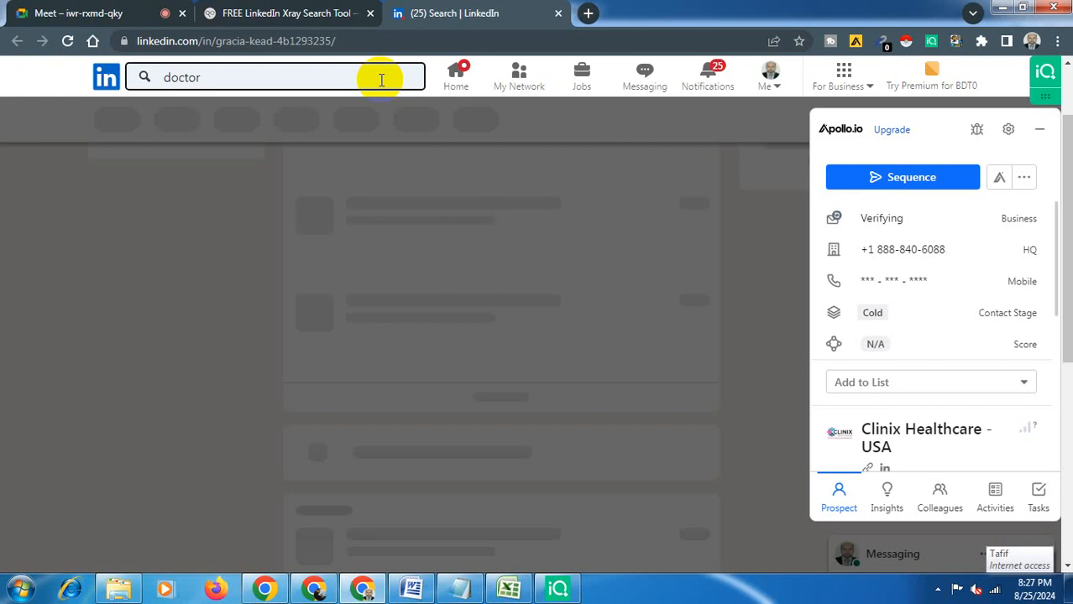
- Close the Xray search tab and save the DoctorInUS workbook
click(370, 14)
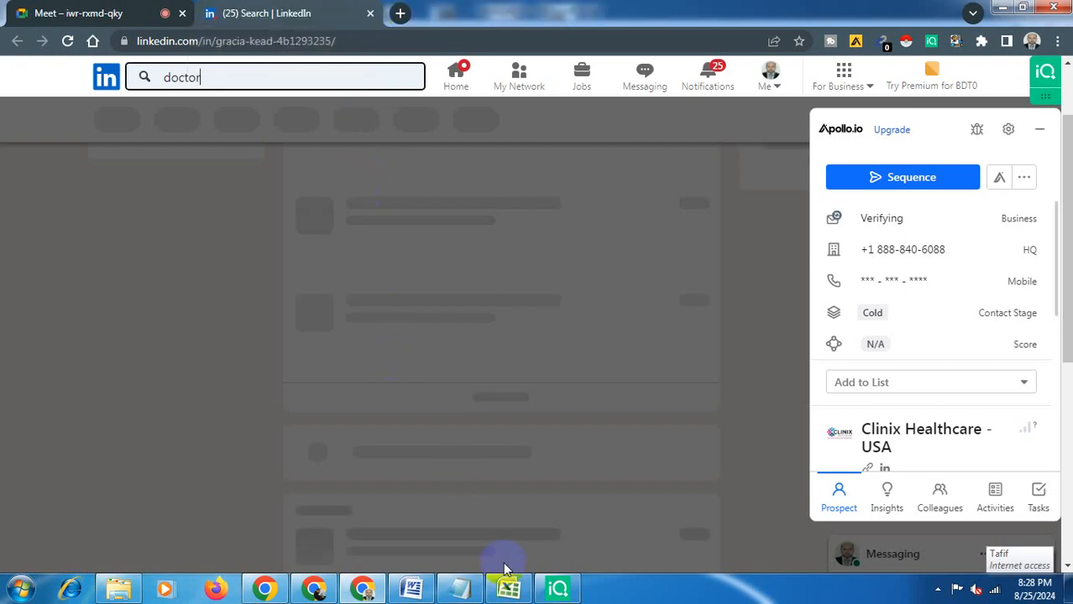
click(508, 589)
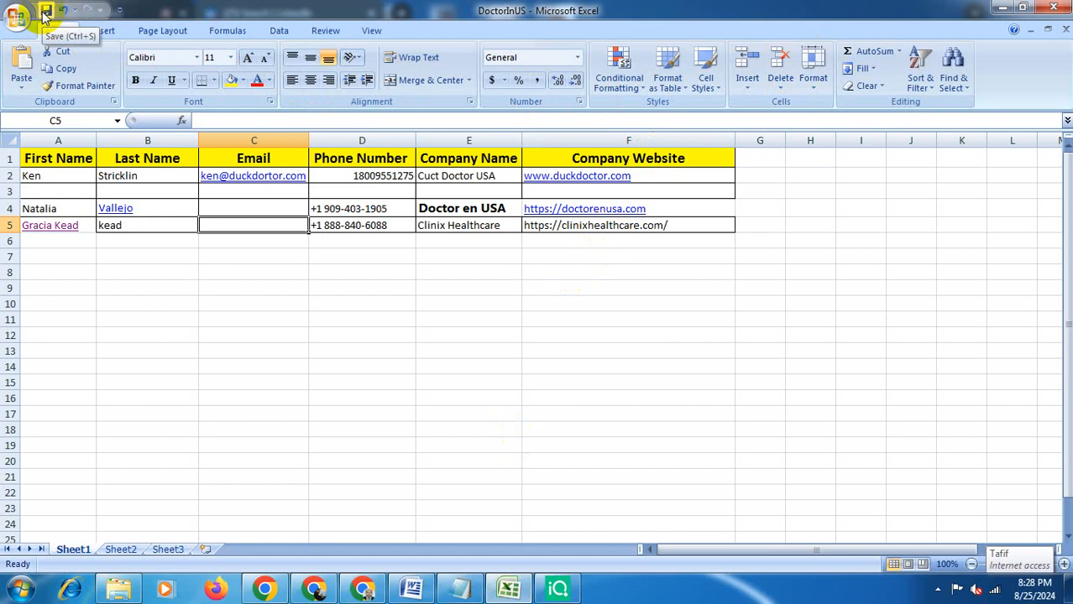
click(45, 13)
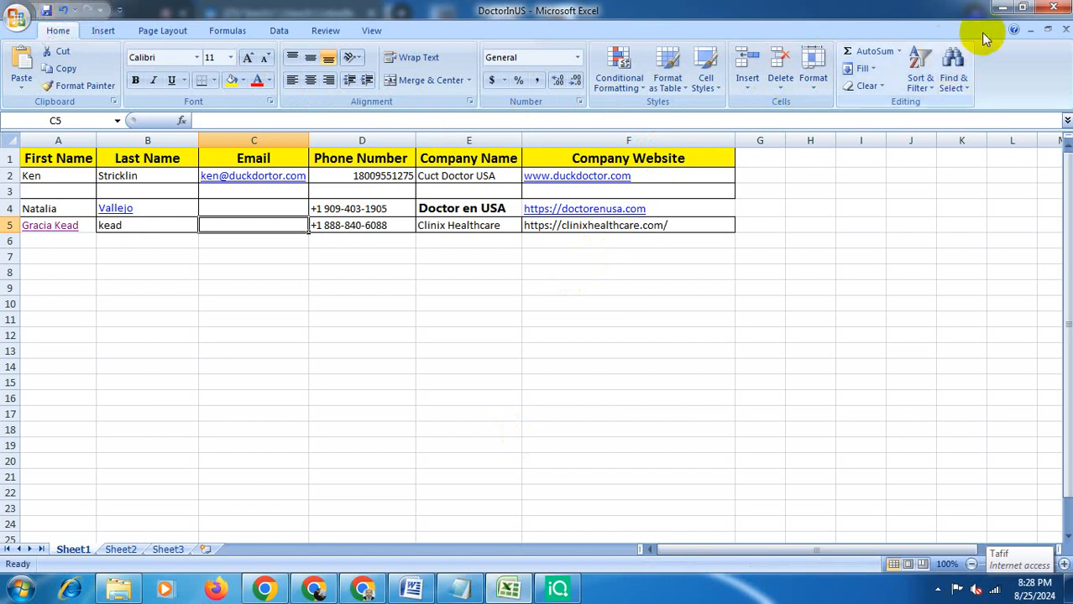
- Clear the desktop by minimizing Excel, the browser and the Lead Generation folder, and closing the LeadIQ popup
click(1055, 7)
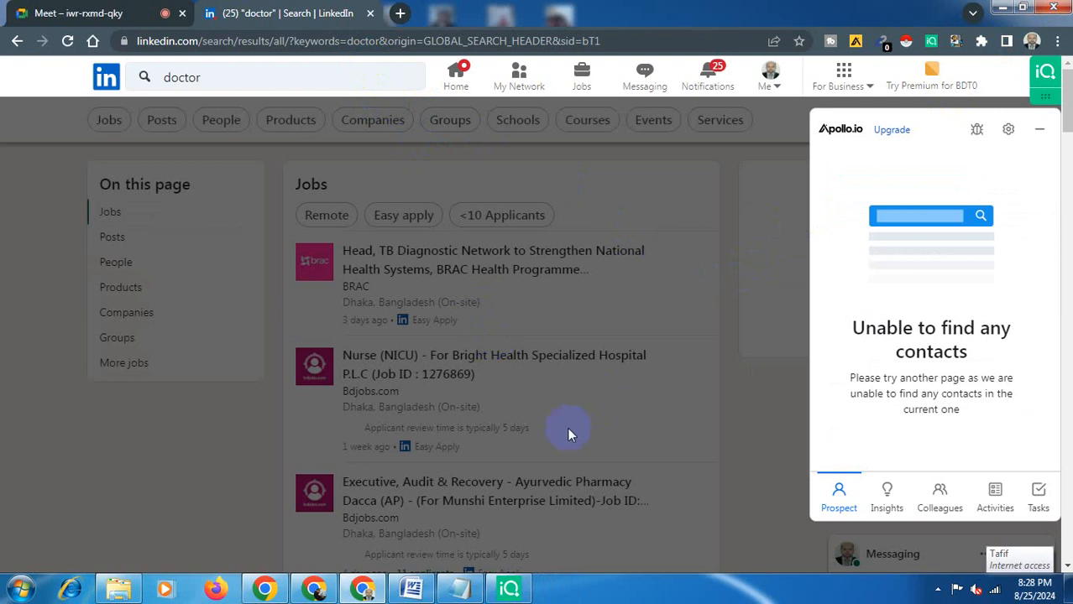
click(1000, 8)
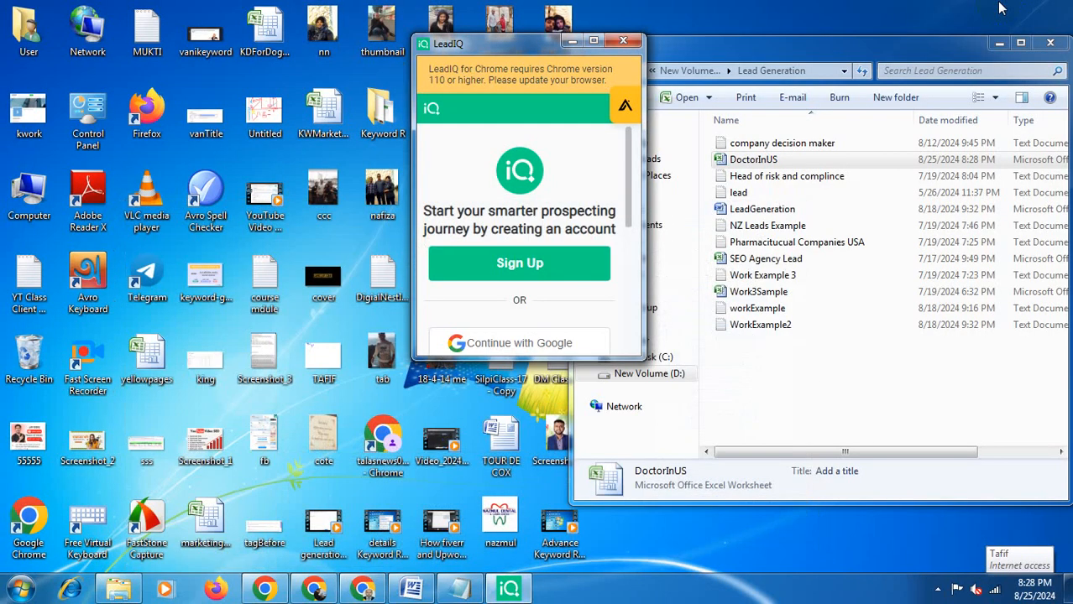
click(625, 41)
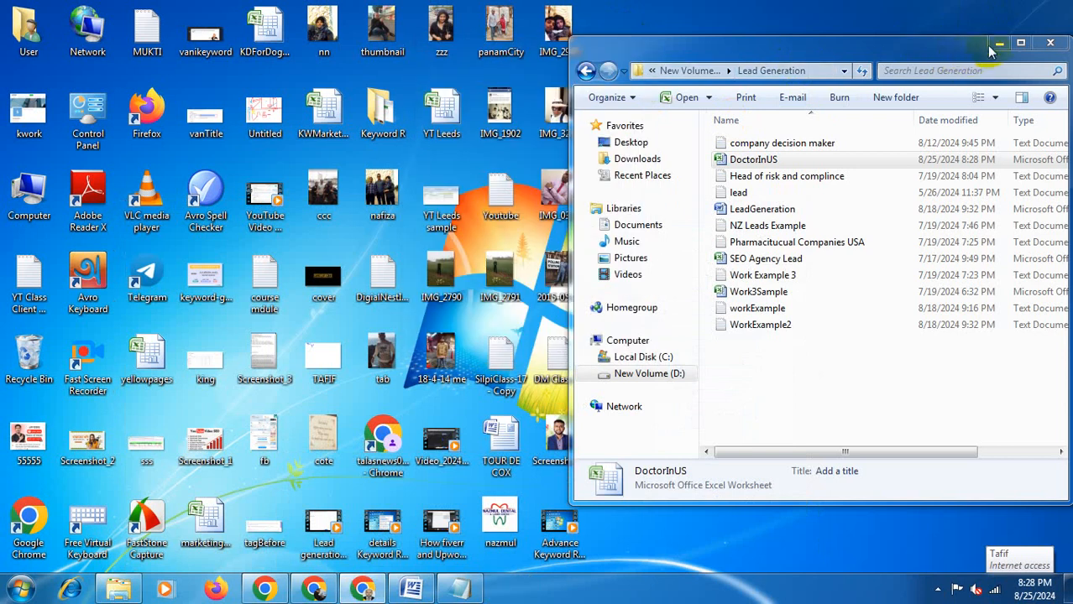
click(998, 44)
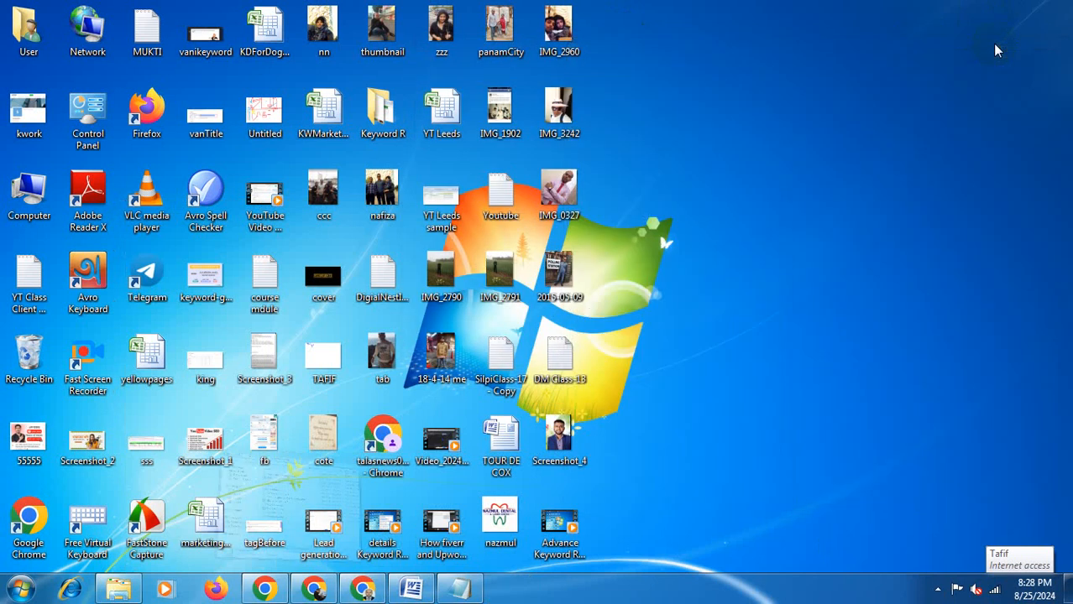
- Return to the Google Meet tab in the browser and stop presenting the screen
click(363, 588)
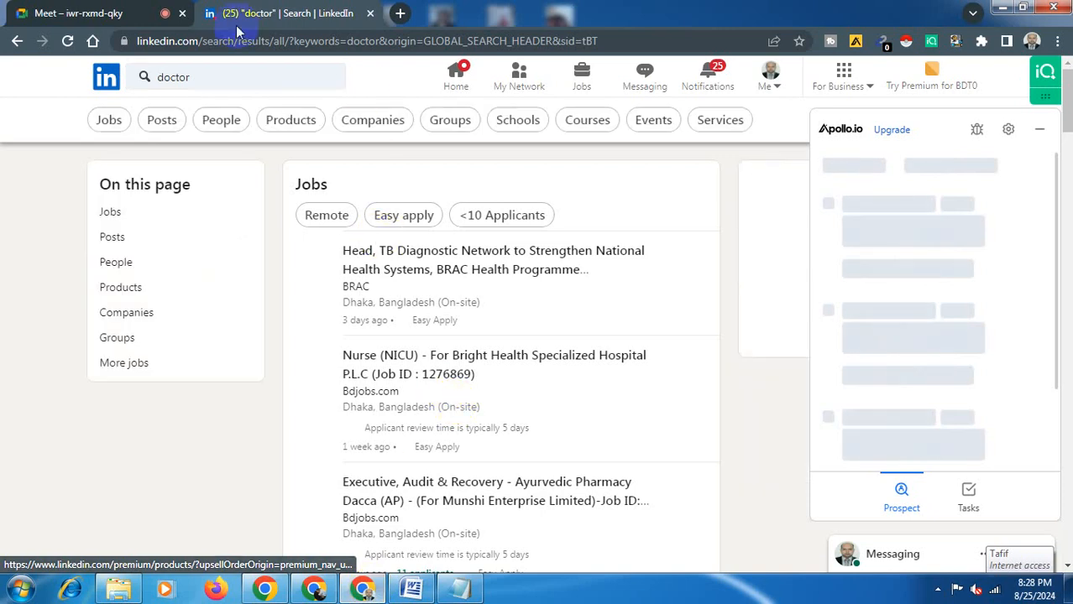
click(108, 10)
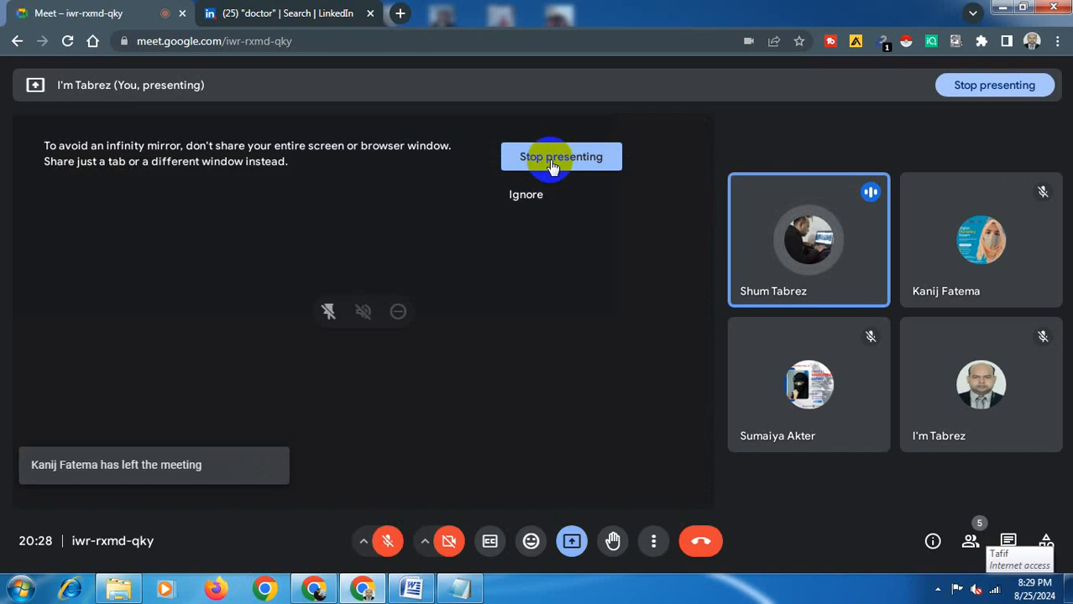
click(551, 161)
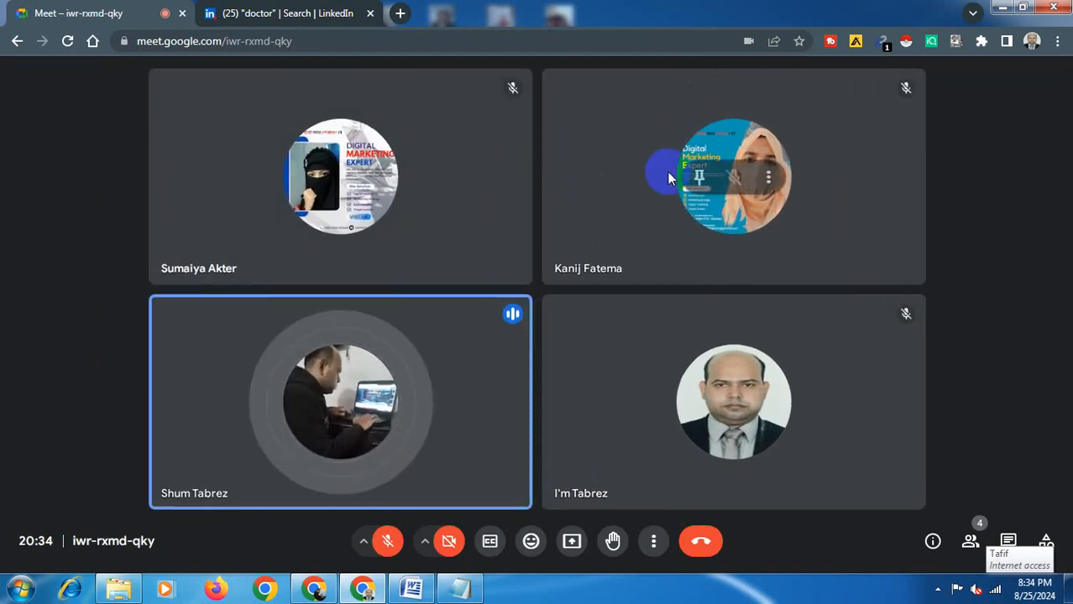
click(938, 590)
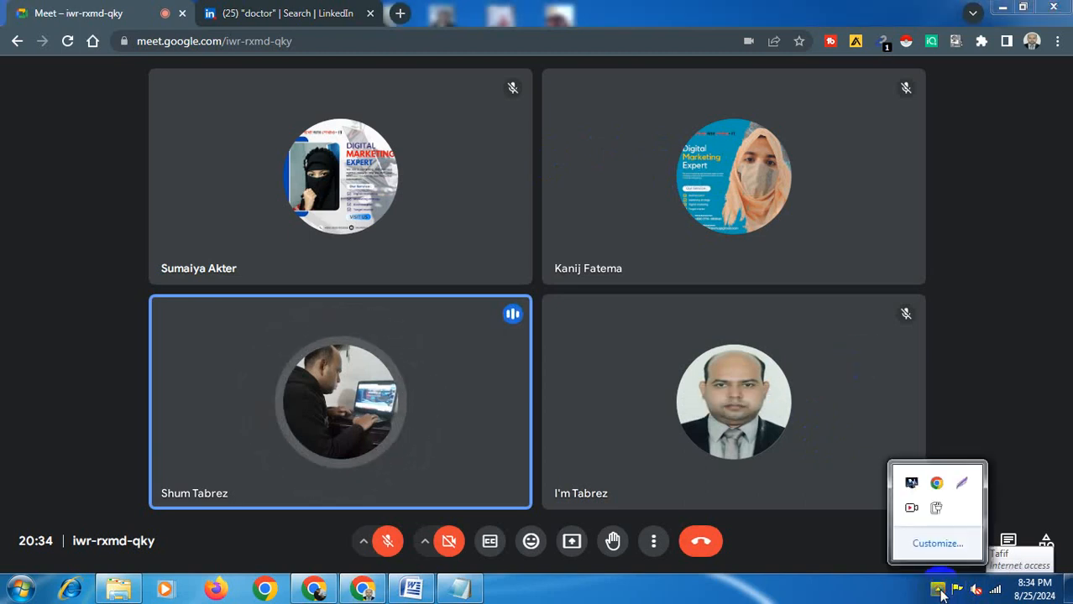